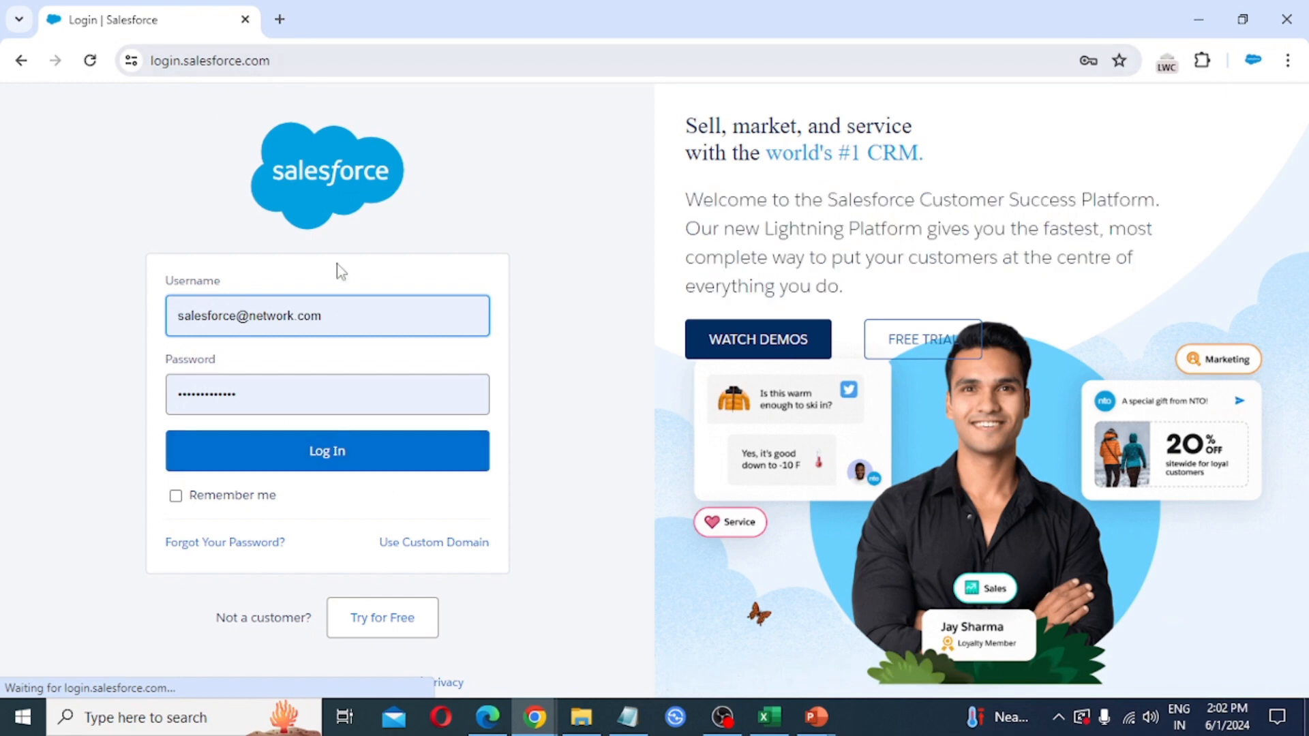
# Log in to Salesforce with the prefilled credentials and open Setup in a new browser tab.
pyautogui.click(367, 459)
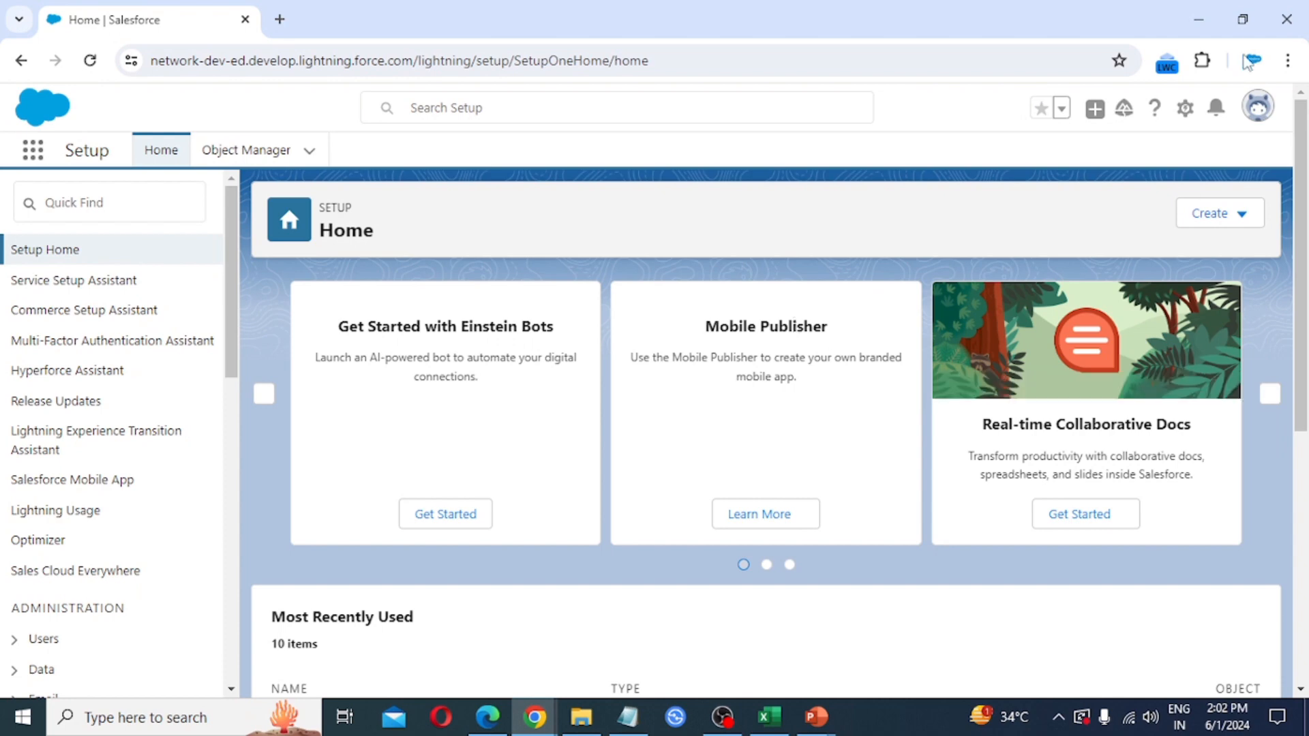
pyautogui.click(1185, 115)
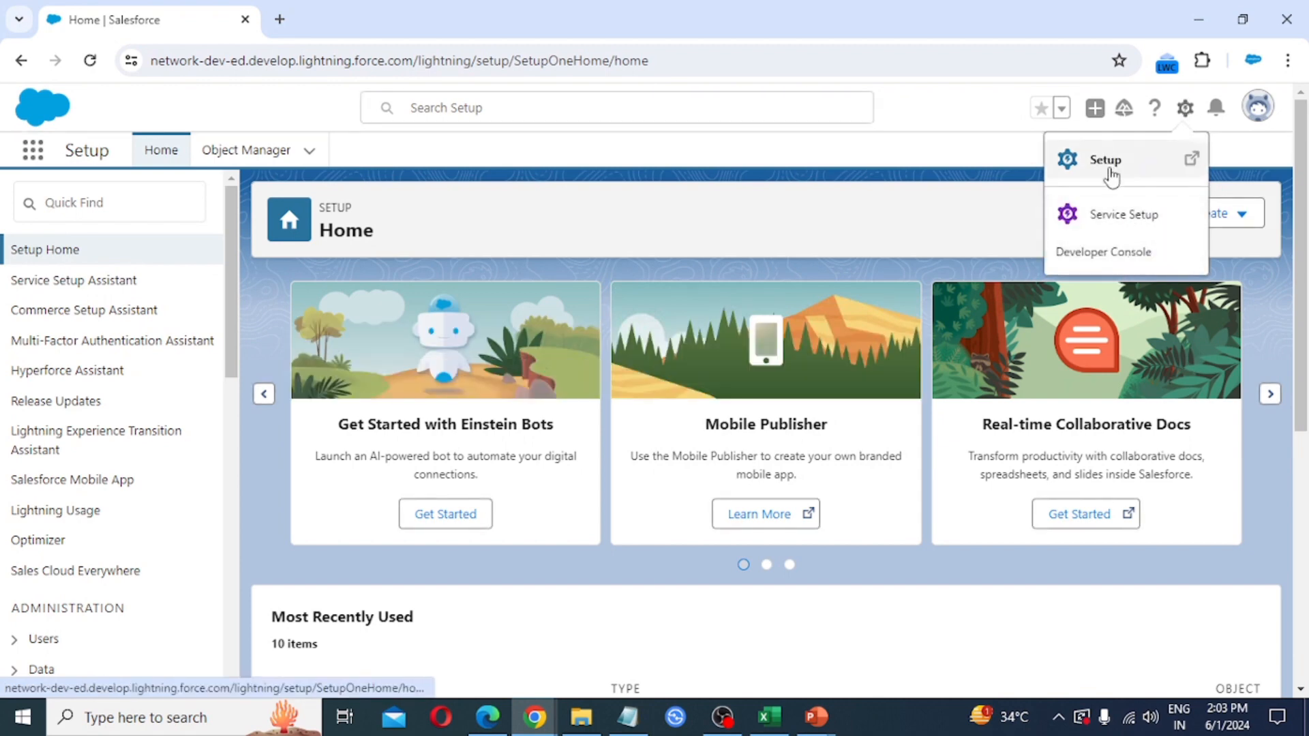
pyautogui.click(1114, 172)
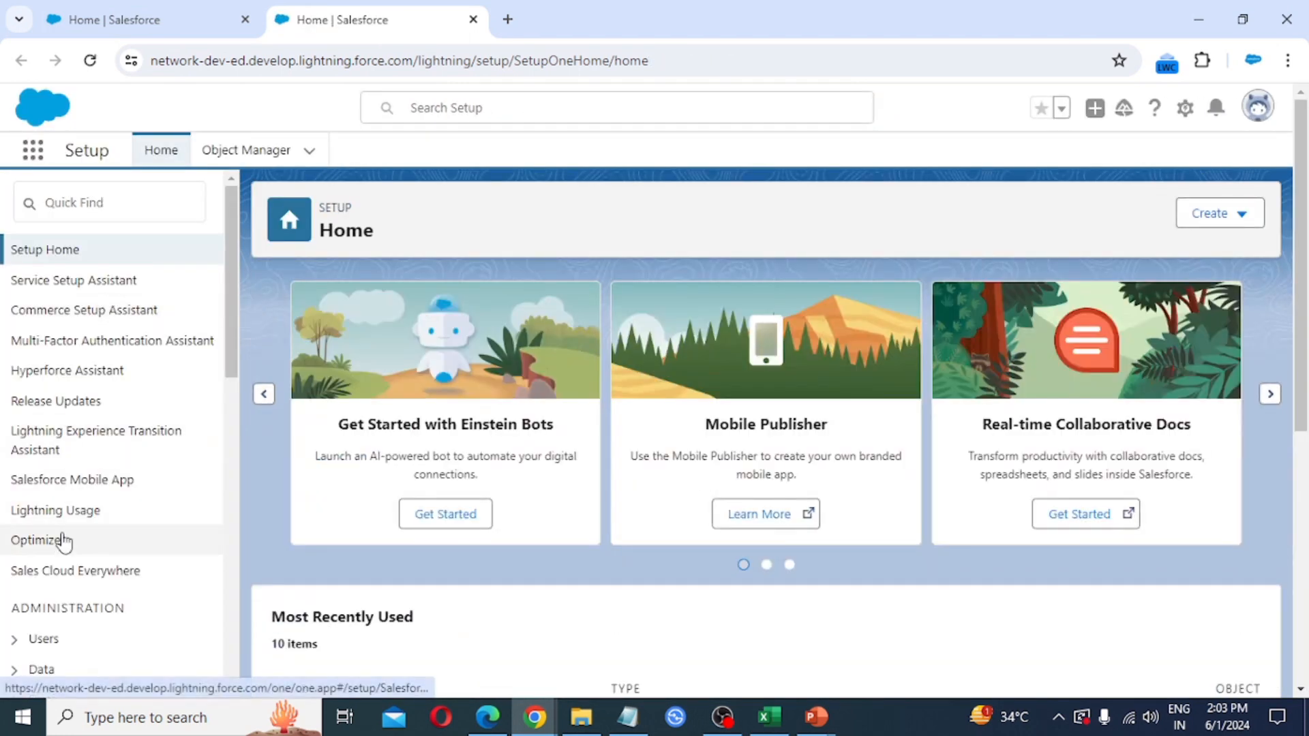
# Open the Object Manager under Objects and Fields in Setup.
pyautogui.scroll(-2, 62, 535)
pyautogui.scroll(-3, 64, 532)
pyautogui.scroll(-2, 99, 511)
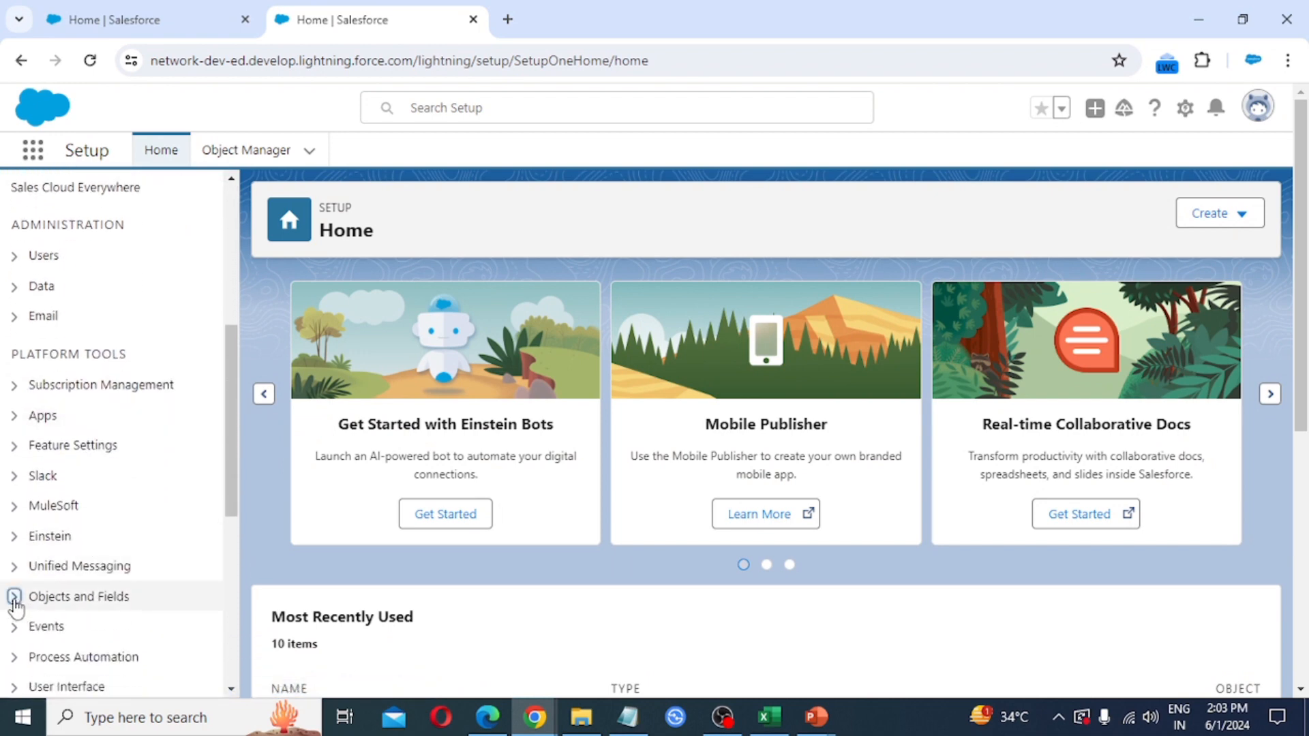
pyautogui.click(15, 598)
pyautogui.scroll(-2, 135, 603)
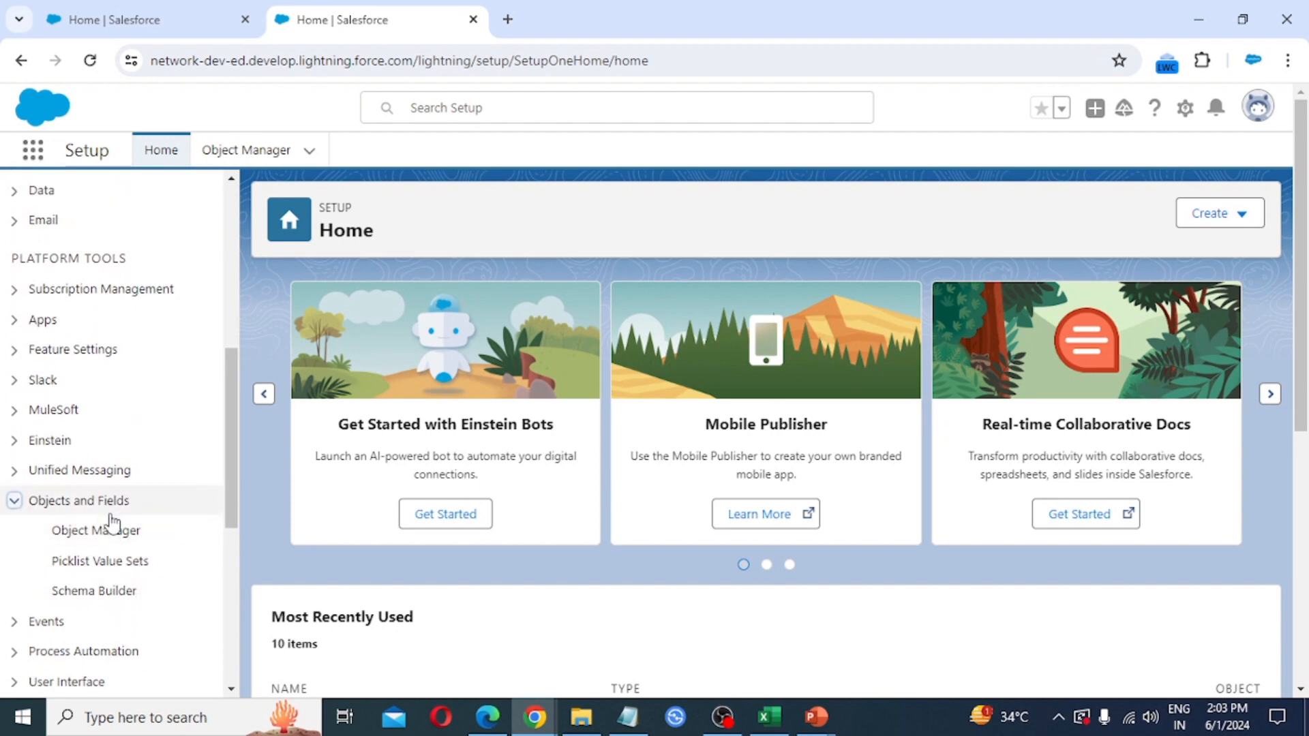
pyautogui.click(102, 533)
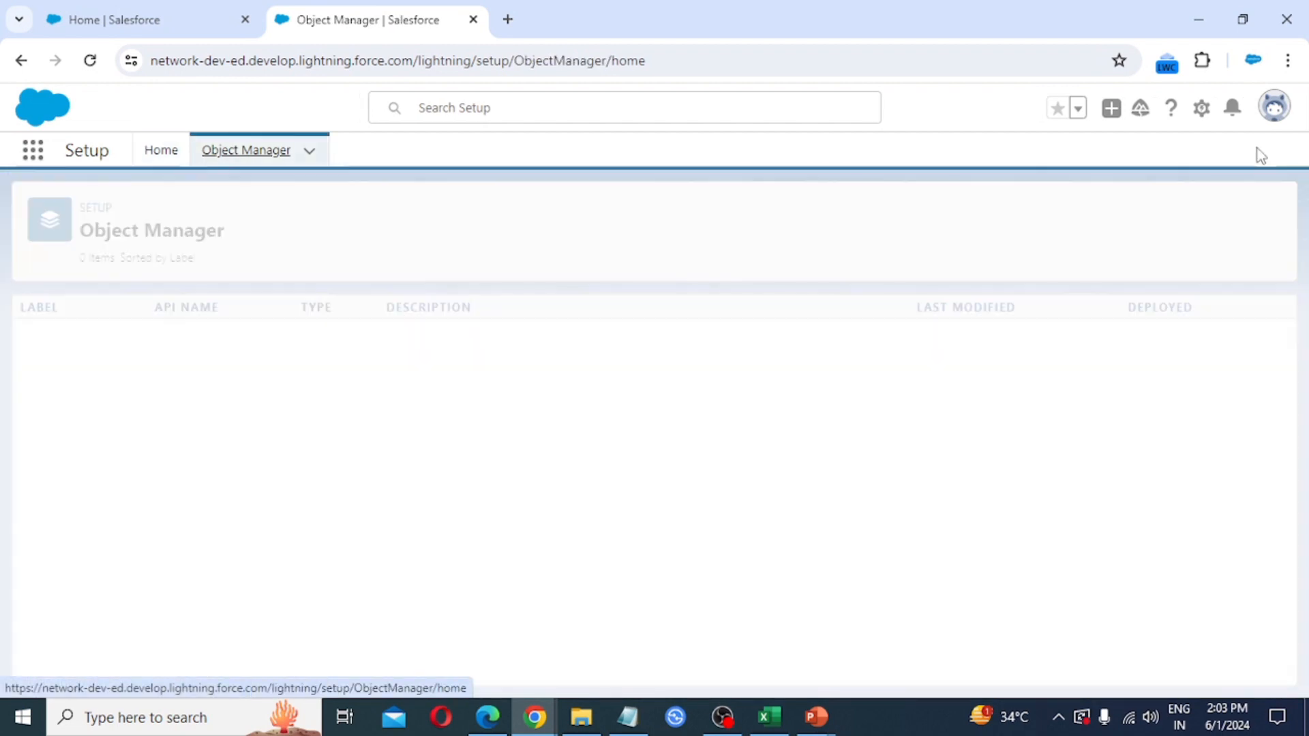
# Start a new custom object with the label Payment, plural label Payments and object name Payment.
pyautogui.click(1263, 217)
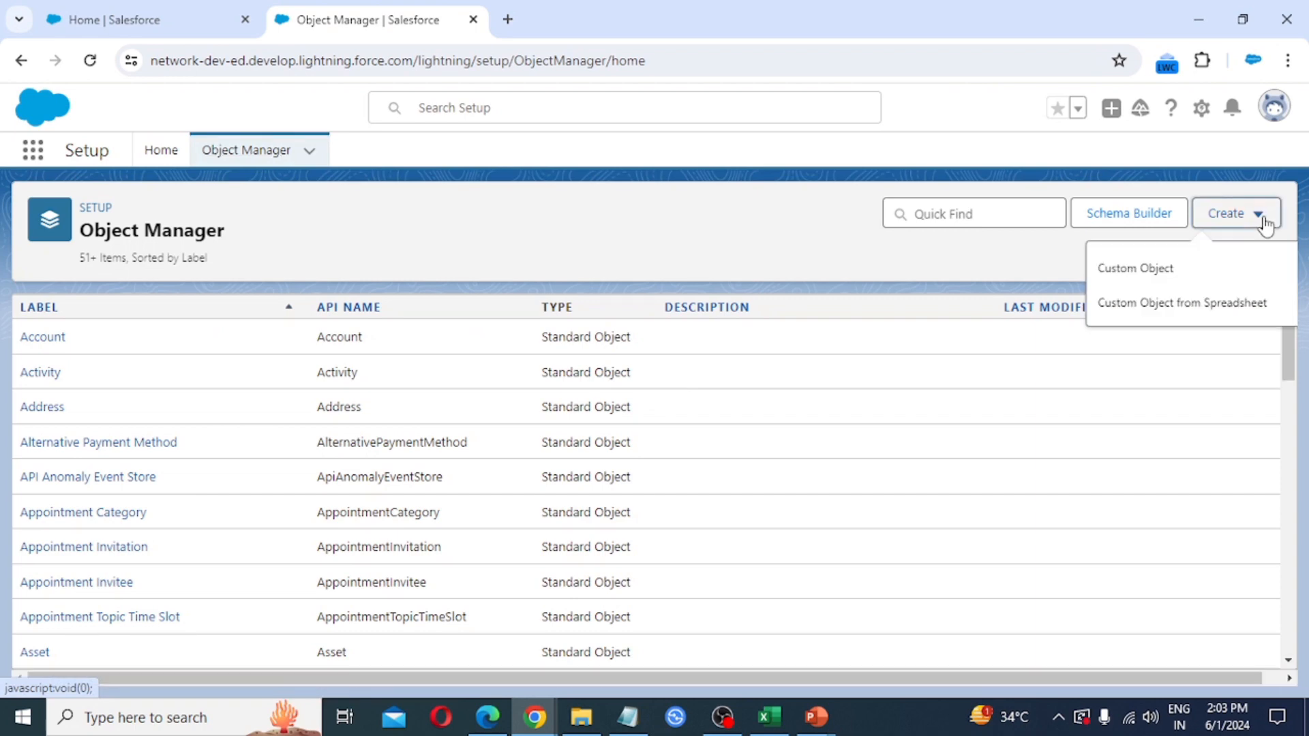
pyautogui.click(1144, 272)
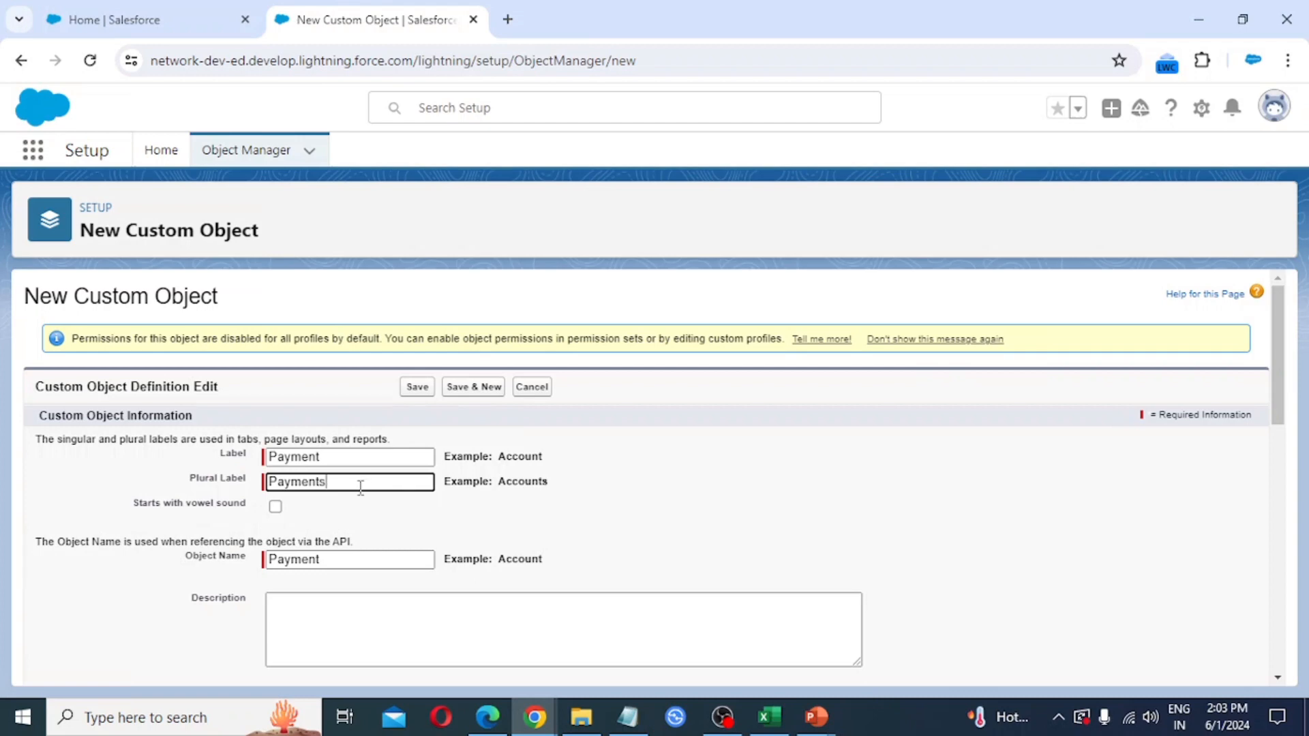
pyautogui.scroll(-2, 361, 488)
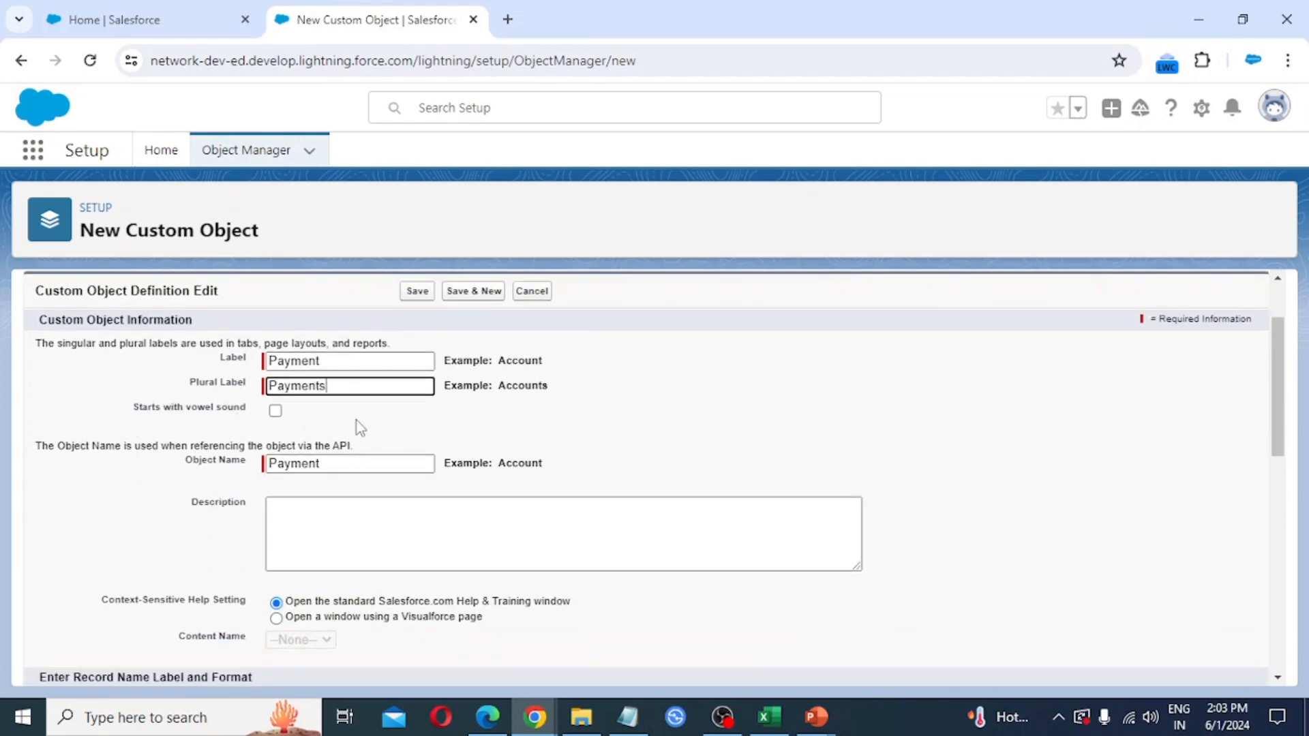
pyautogui.scroll(-4, 310, 426)
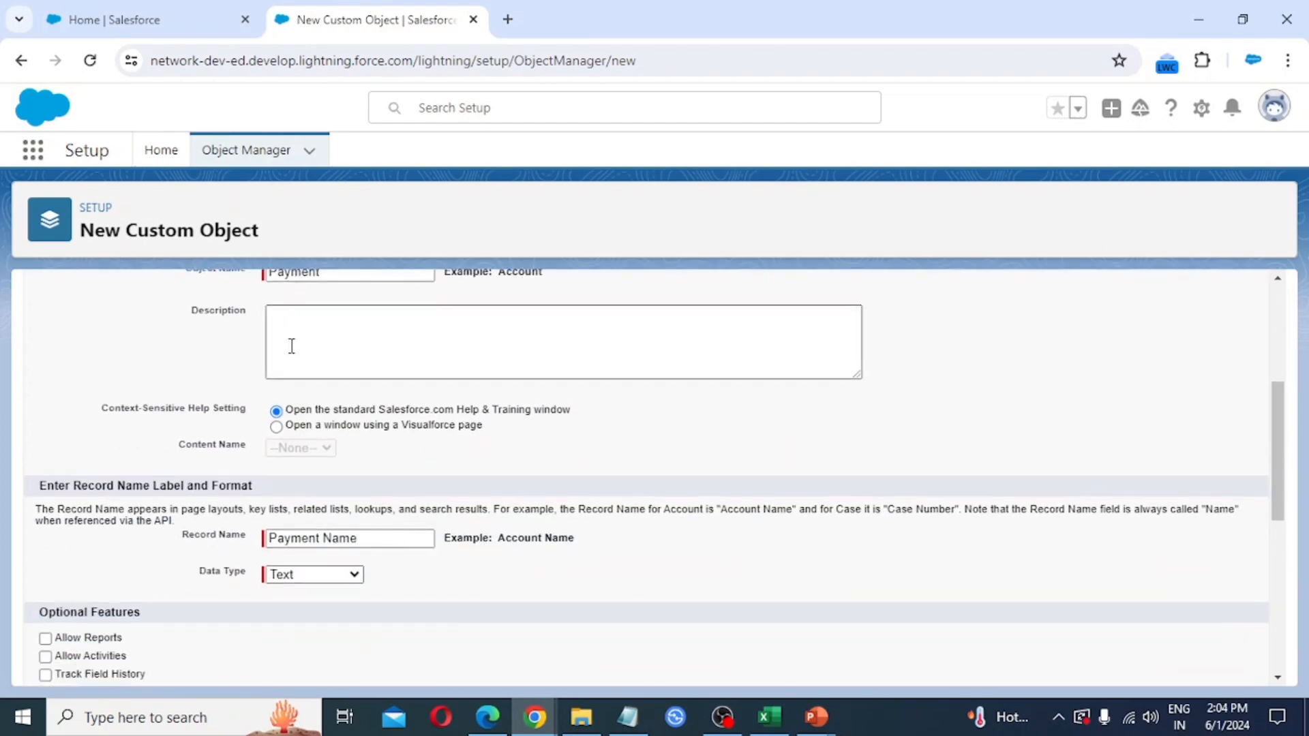
pyautogui.scroll(4, 286, 382)
# Name the record field Payment Number and set its data type to Auto Number.
pyautogui.scroll(-4, 327, 459)
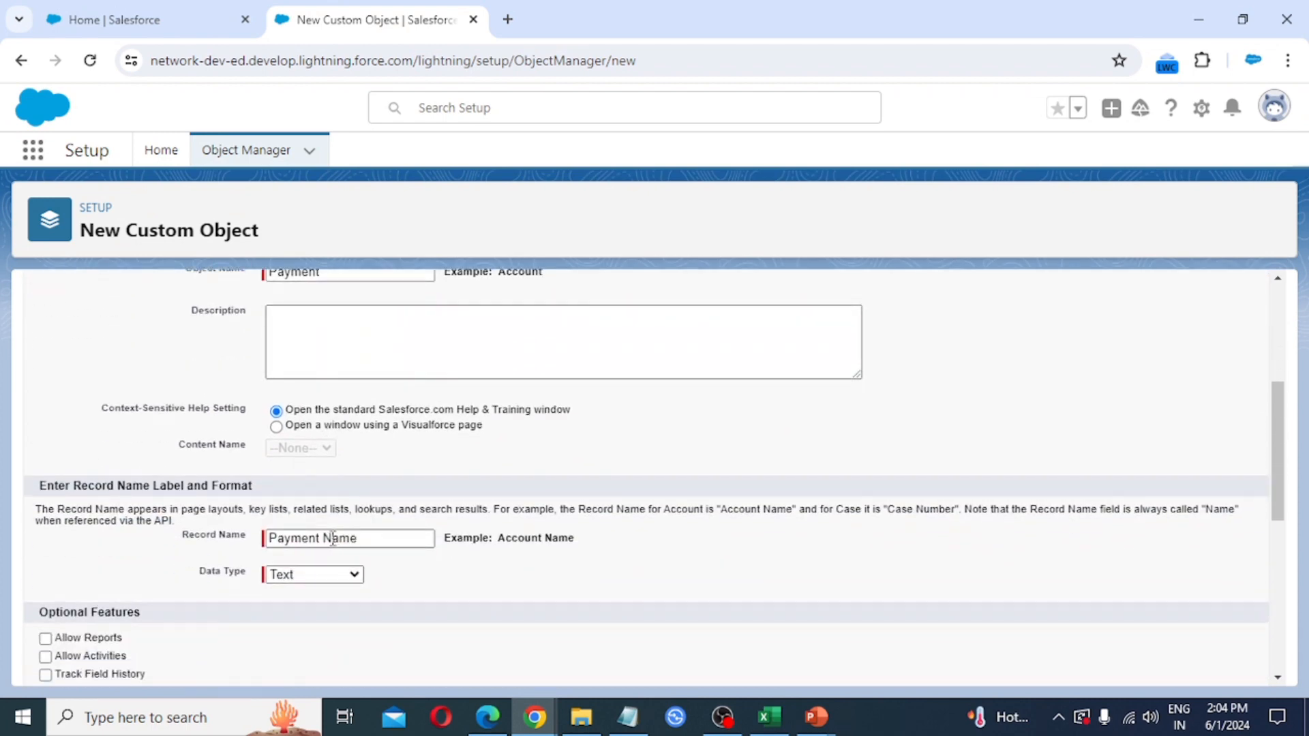
pyautogui.moveTo(331, 539); pyautogui.dragTo(513, 557)
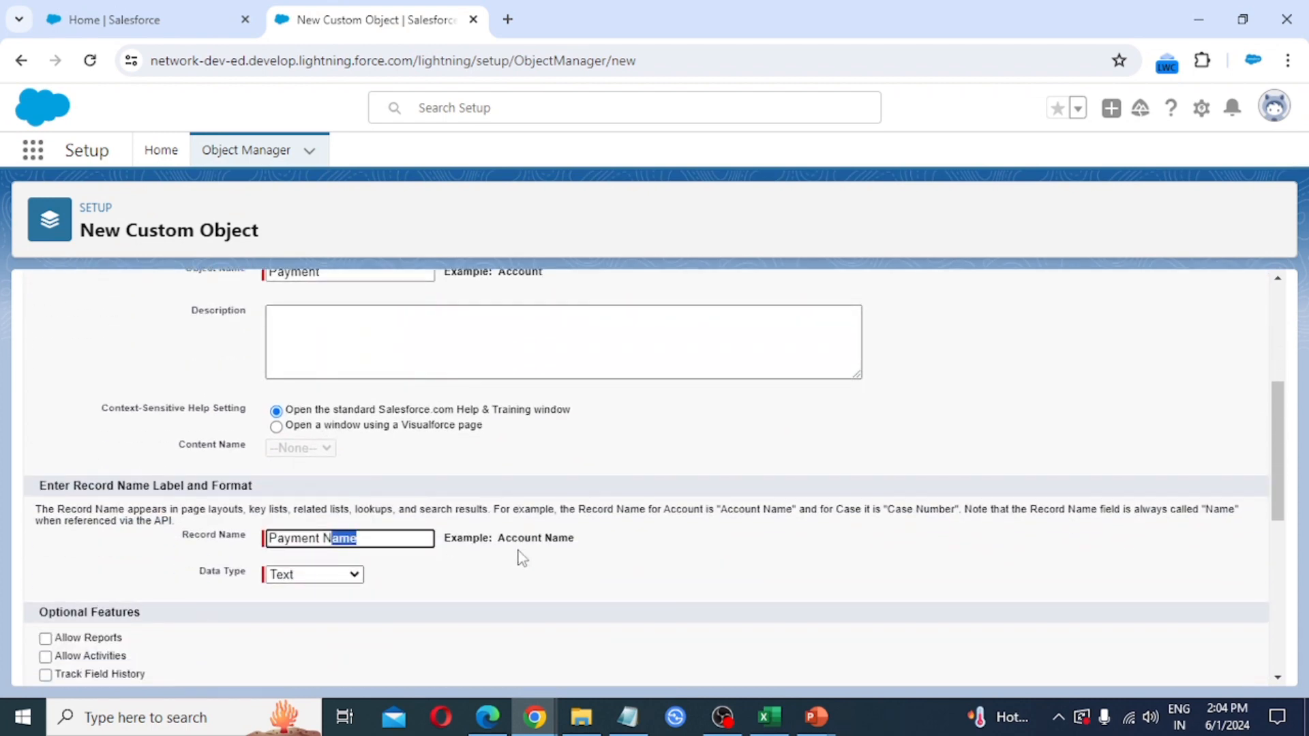
pyautogui.press('BackSpace')
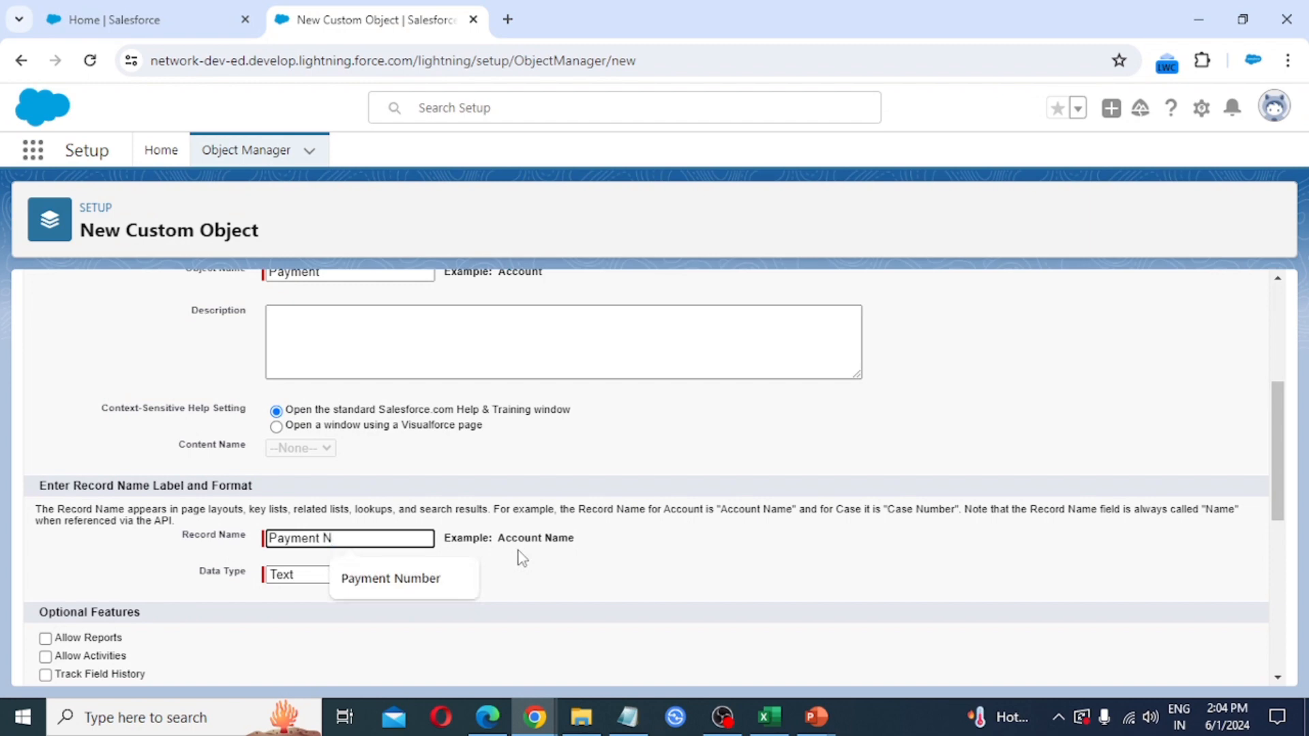
pyautogui.write('umber')
pyautogui.press('Tab')
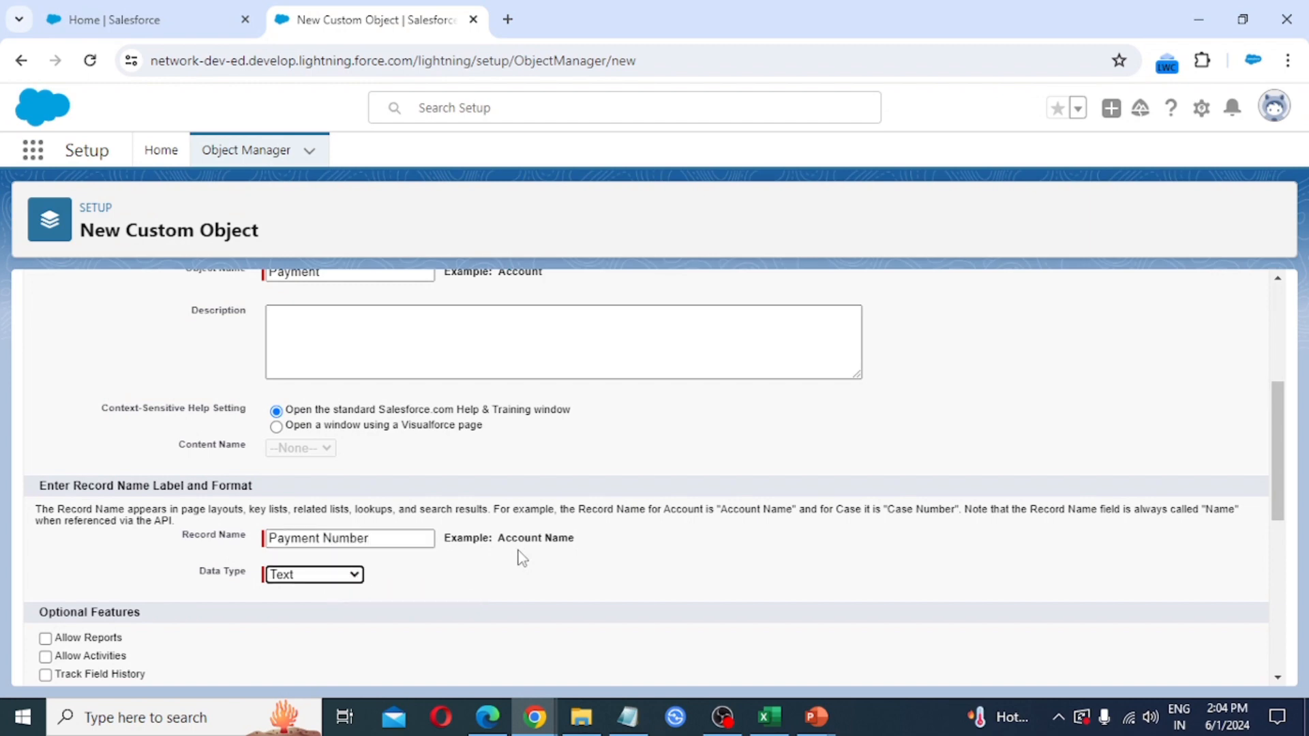
pyautogui.click(326, 575)
pyautogui.click(327, 608)
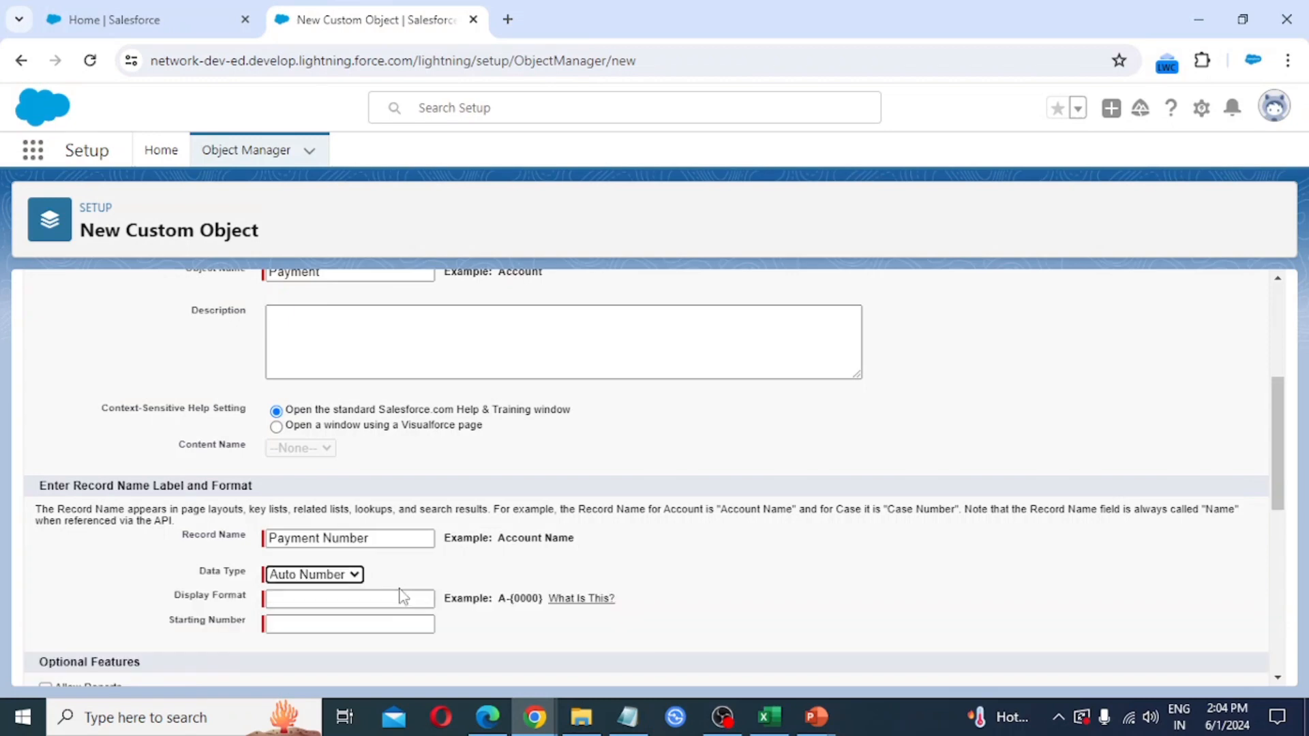
# Set the auto number's display format to PID-{000} and its starting number to 1.
pyautogui.click(349, 599)
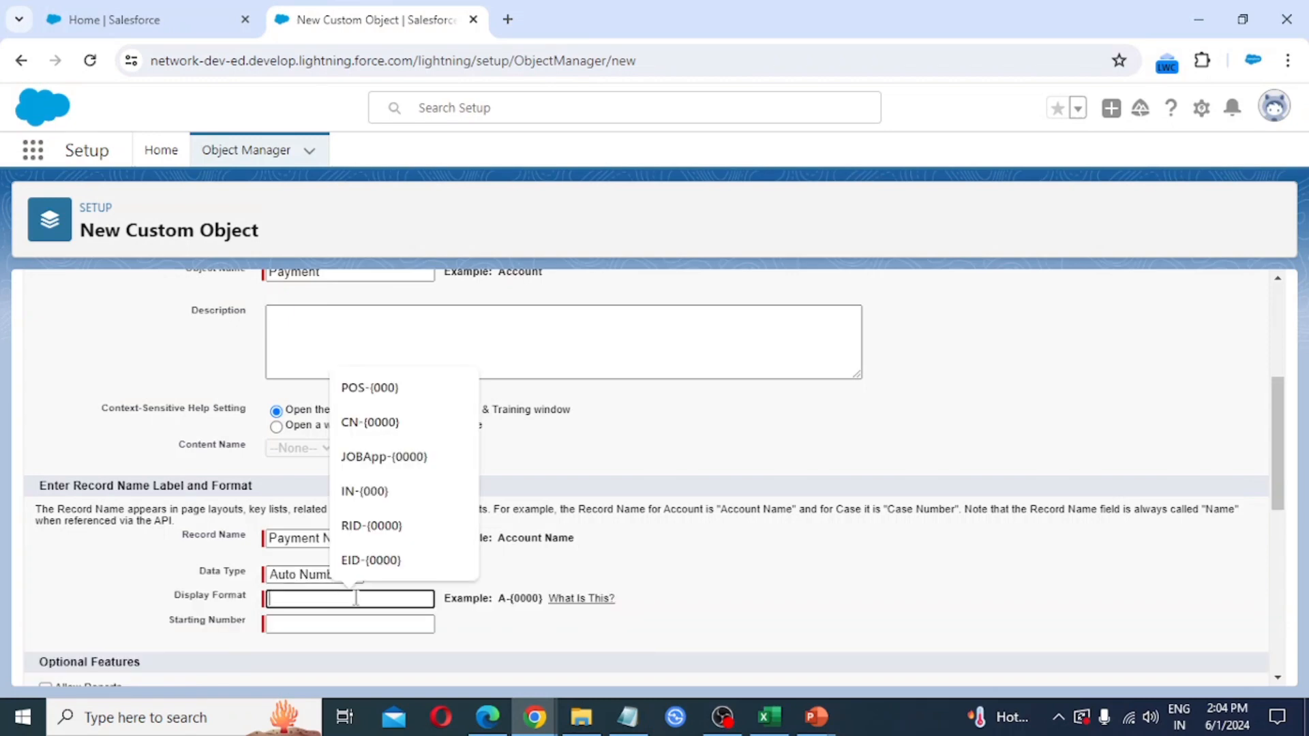
pyautogui.write('P')
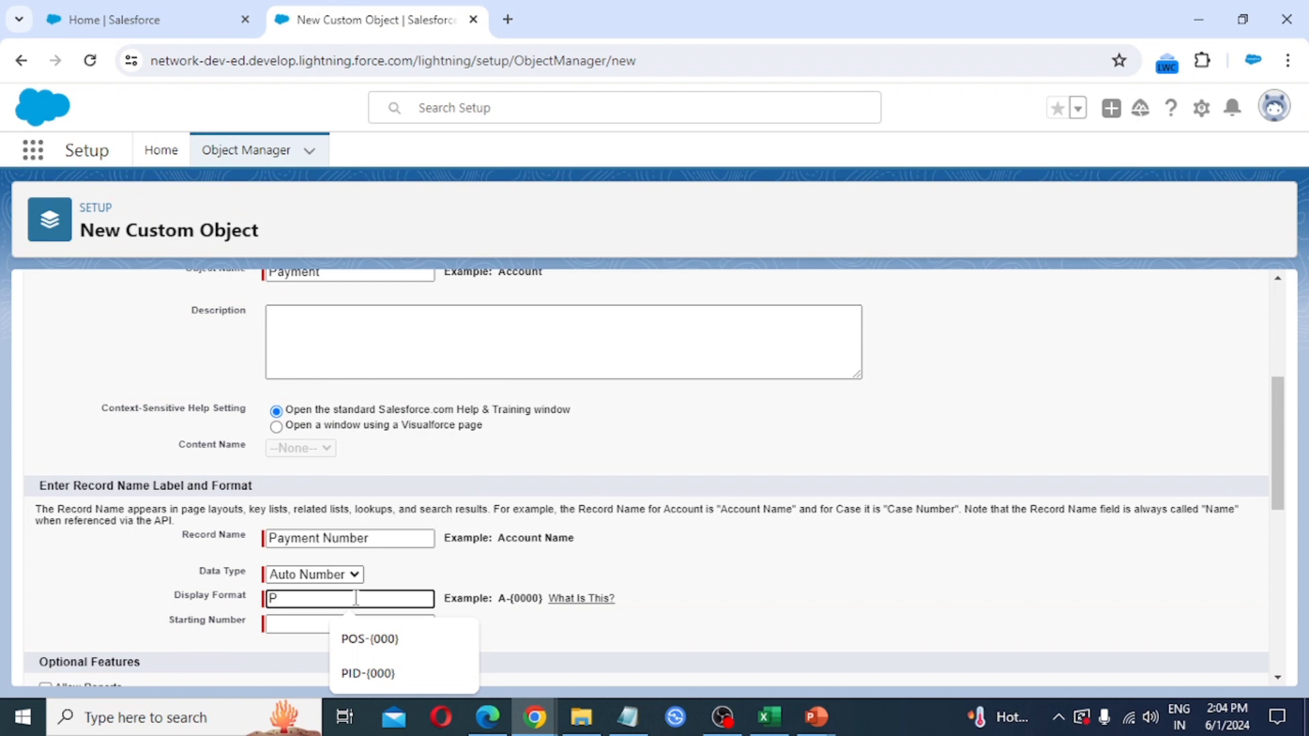
pyautogui.write('ID-')
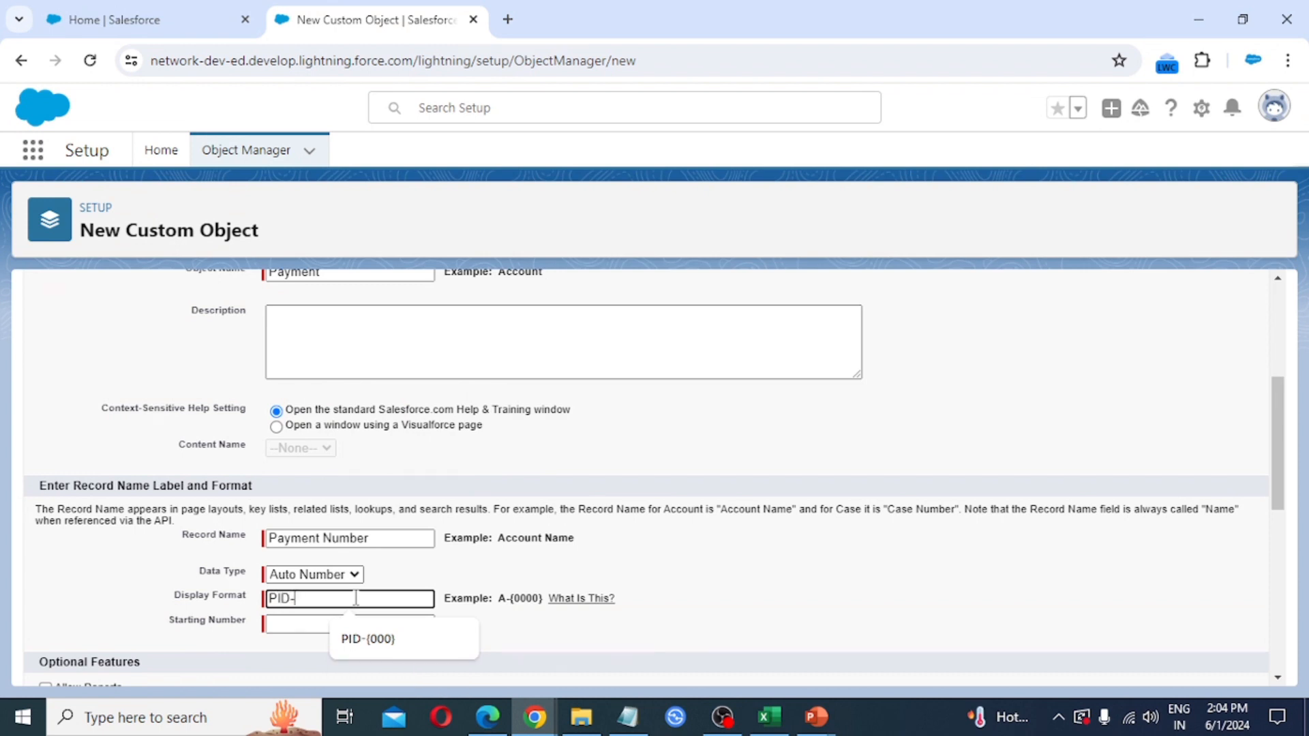
pyautogui.write('{}')
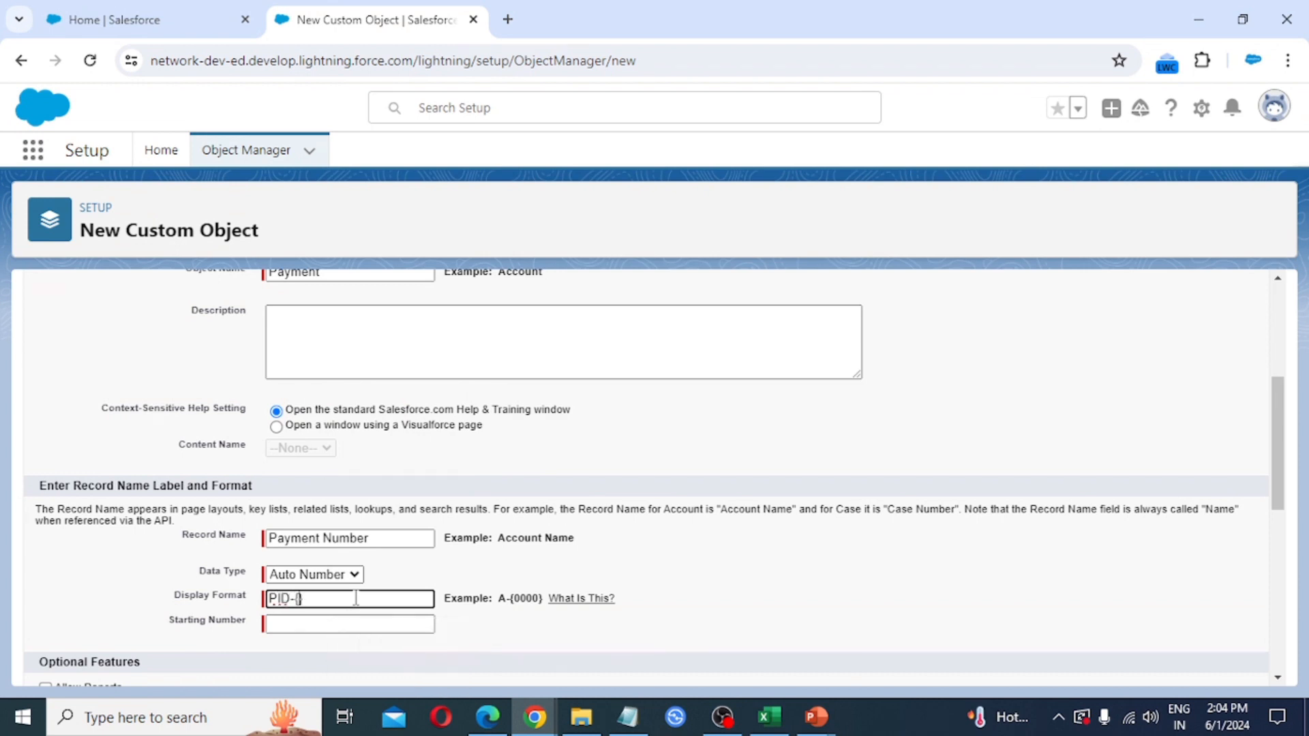
pyautogui.write('000')
pyautogui.press('Tab')
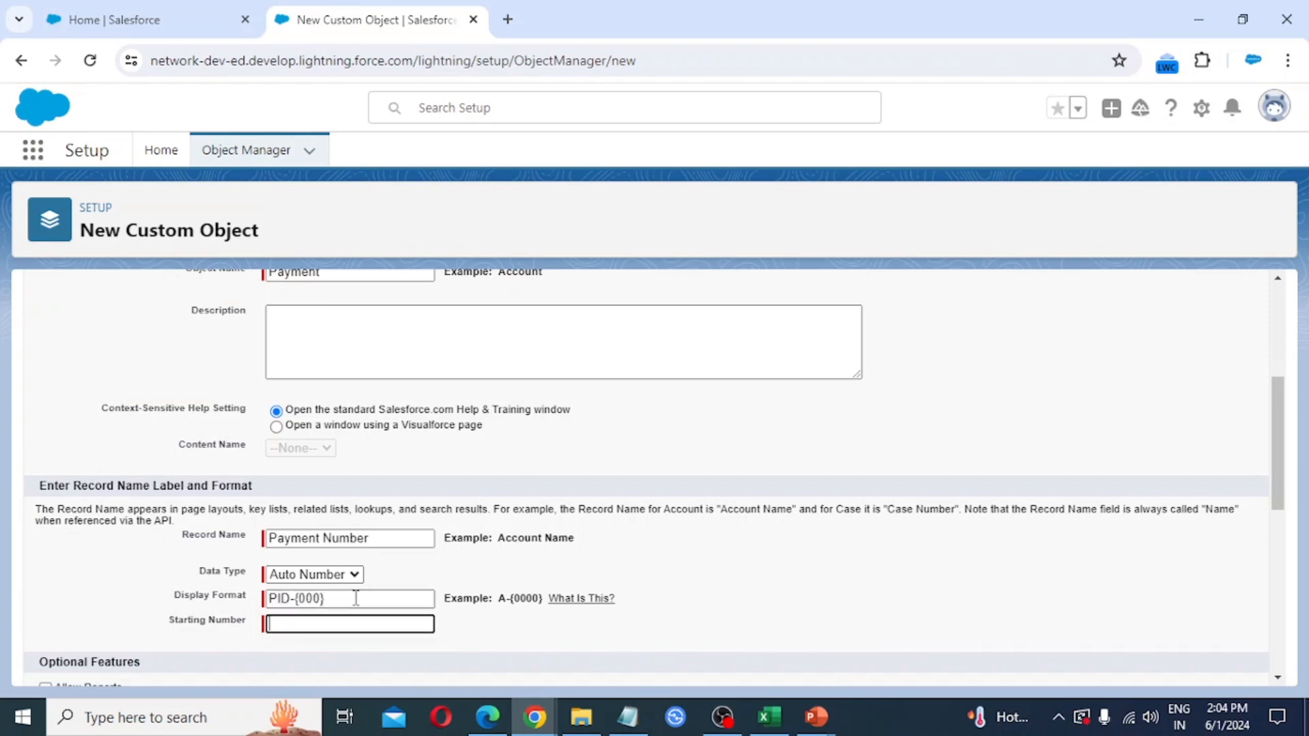
pyautogui.scroll(-3, 374, 575)
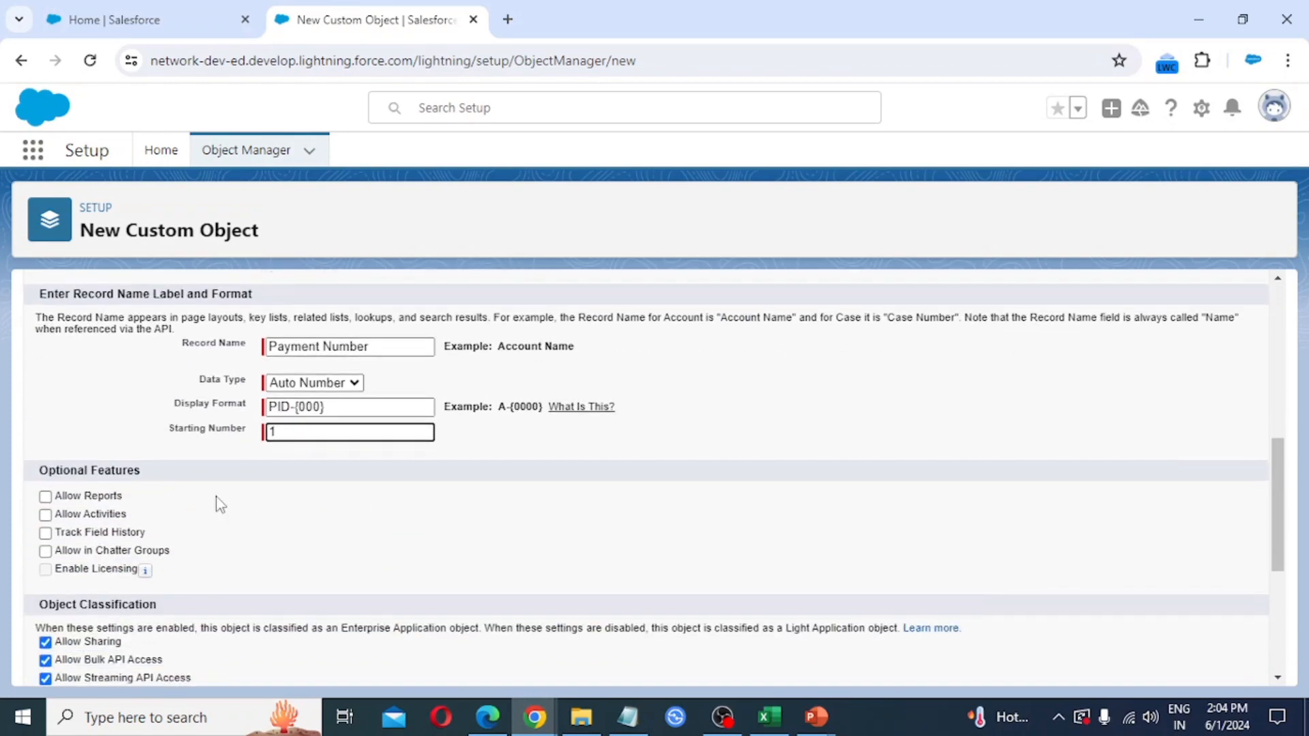
pyautogui.scroll(-2, 87, 503)
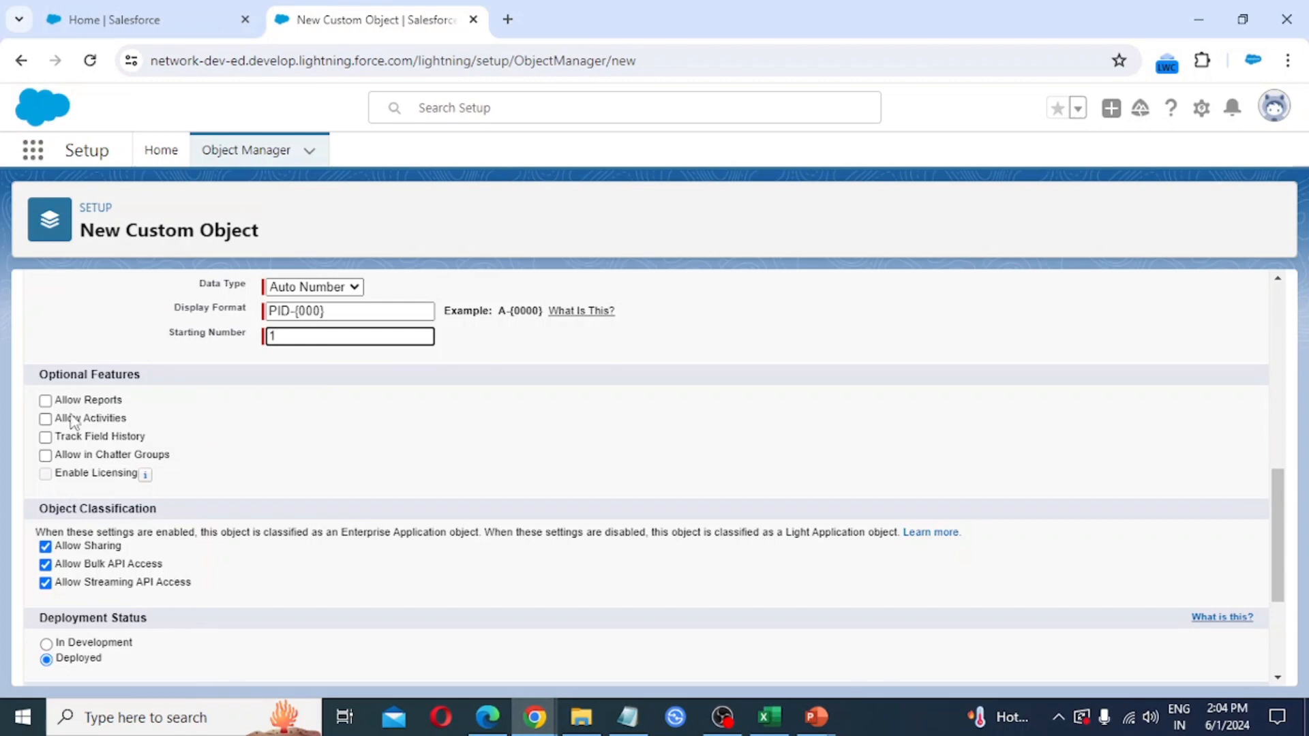
# Enable the optional features Allow Reports, Allow Activities, Track Field History and Allow in Chatter Groups.
pyautogui.click(71, 401)
pyautogui.click(73, 419)
pyautogui.click(74, 437)
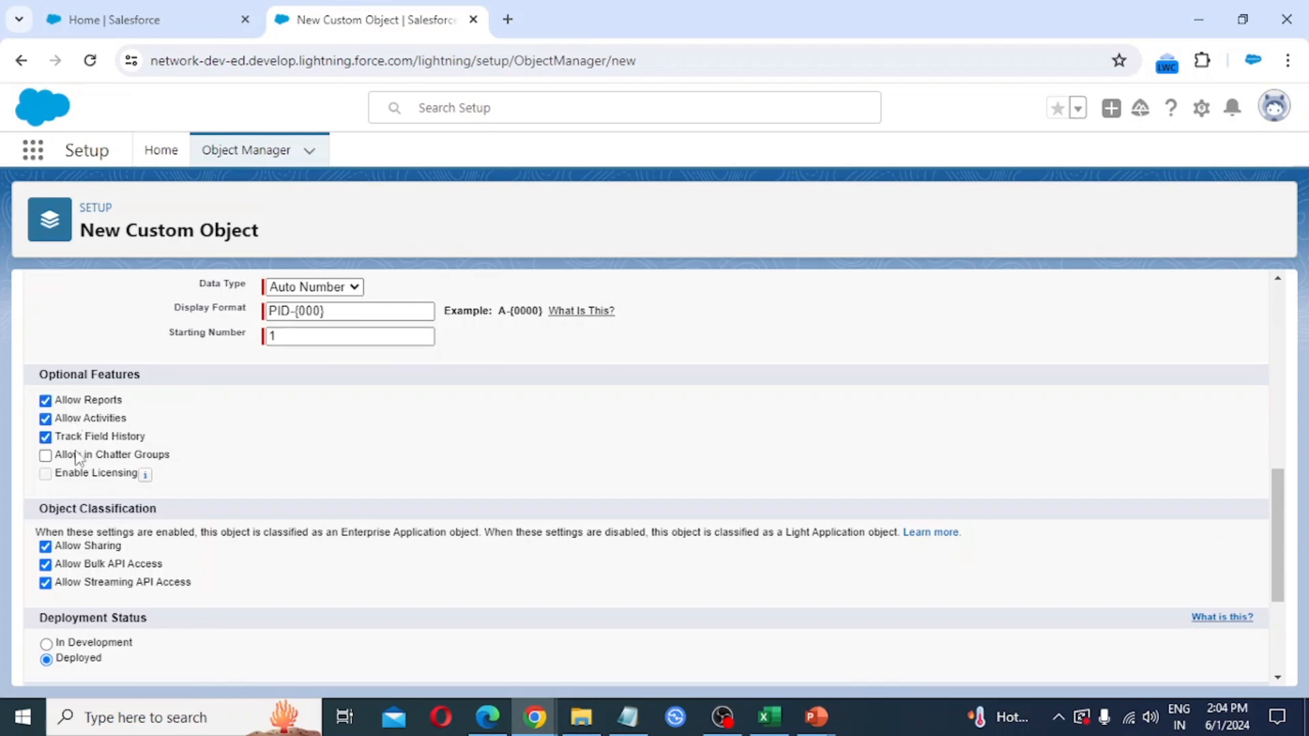
pyautogui.click(71, 458)
# Enable the Notes and Attachments related list and the New Custom Tab Wizard launch, and save the custom object.
pyautogui.scroll(-3, 207, 511)
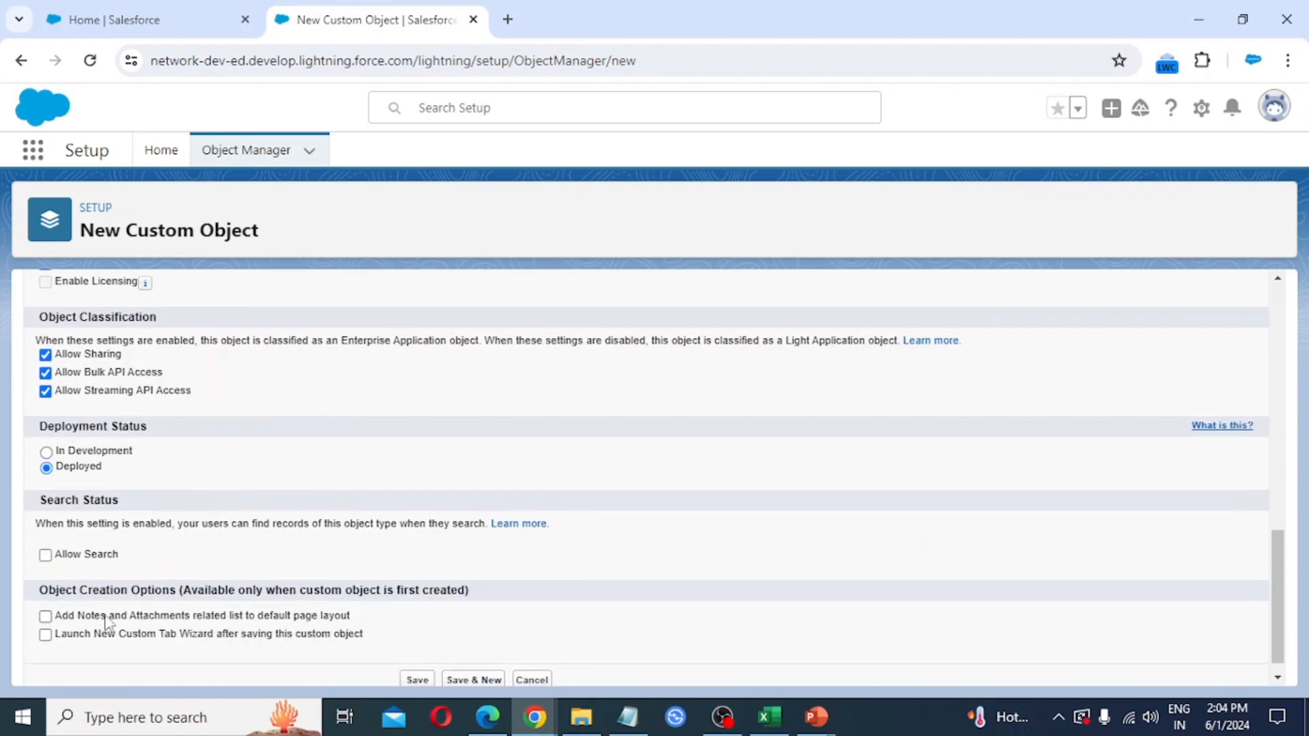
pyautogui.click(45, 616)
pyautogui.click(45, 634)
pyautogui.click(416, 681)
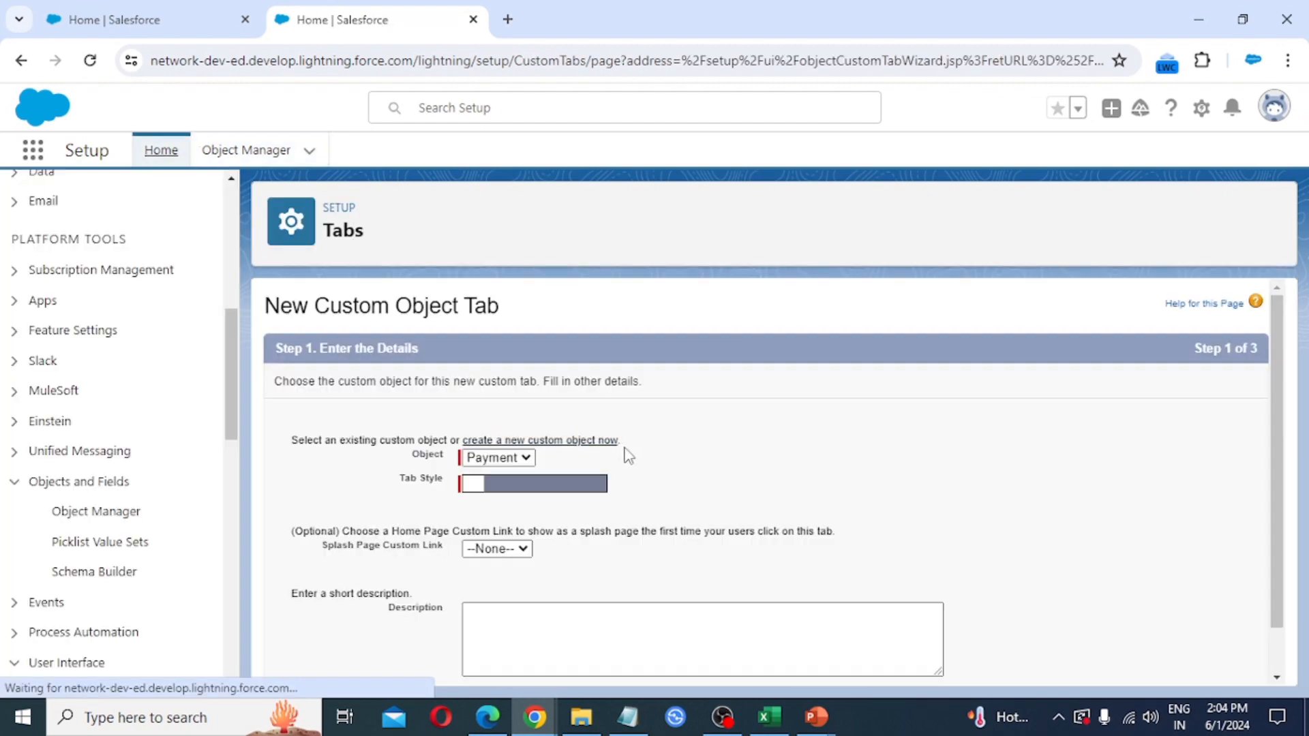
# Choose the Camera tab style for the Payment object's tab and continue to the profile settings.
pyautogui.click(619, 485)
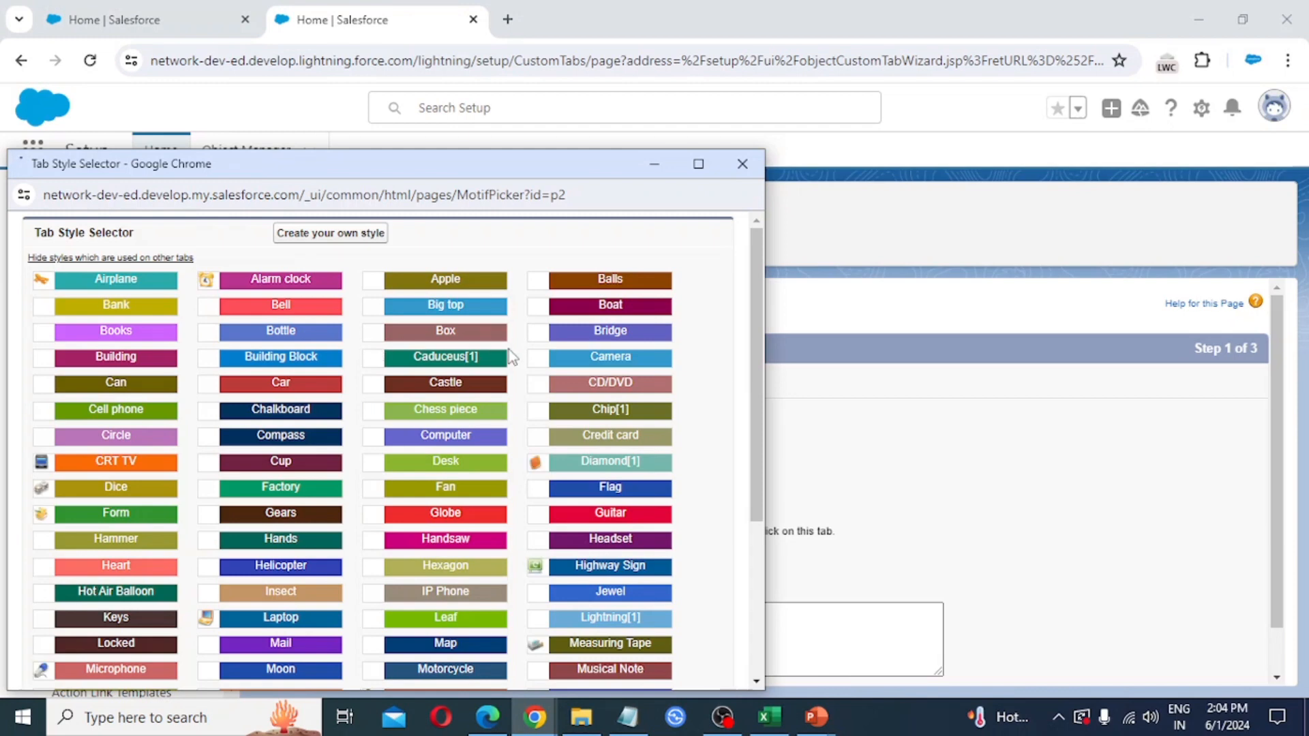
pyautogui.click(645, 366)
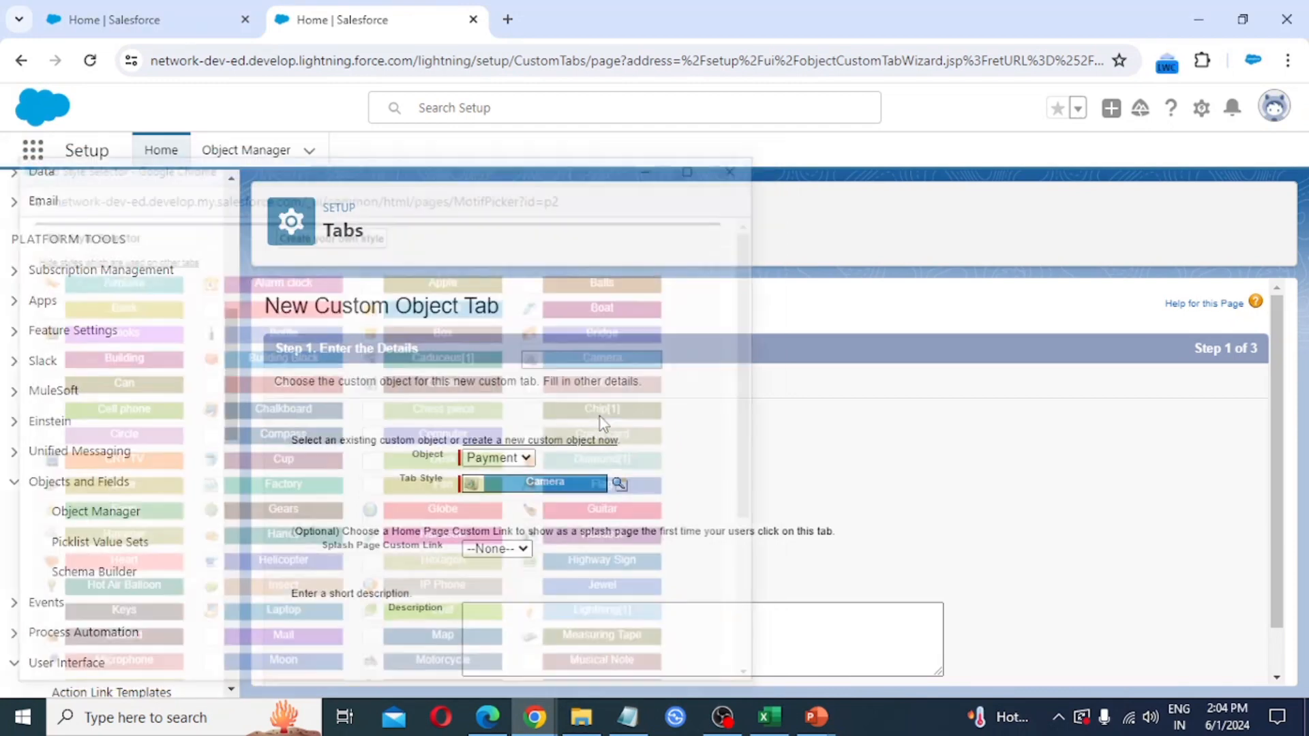
pyautogui.scroll(-2, 1205, 427)
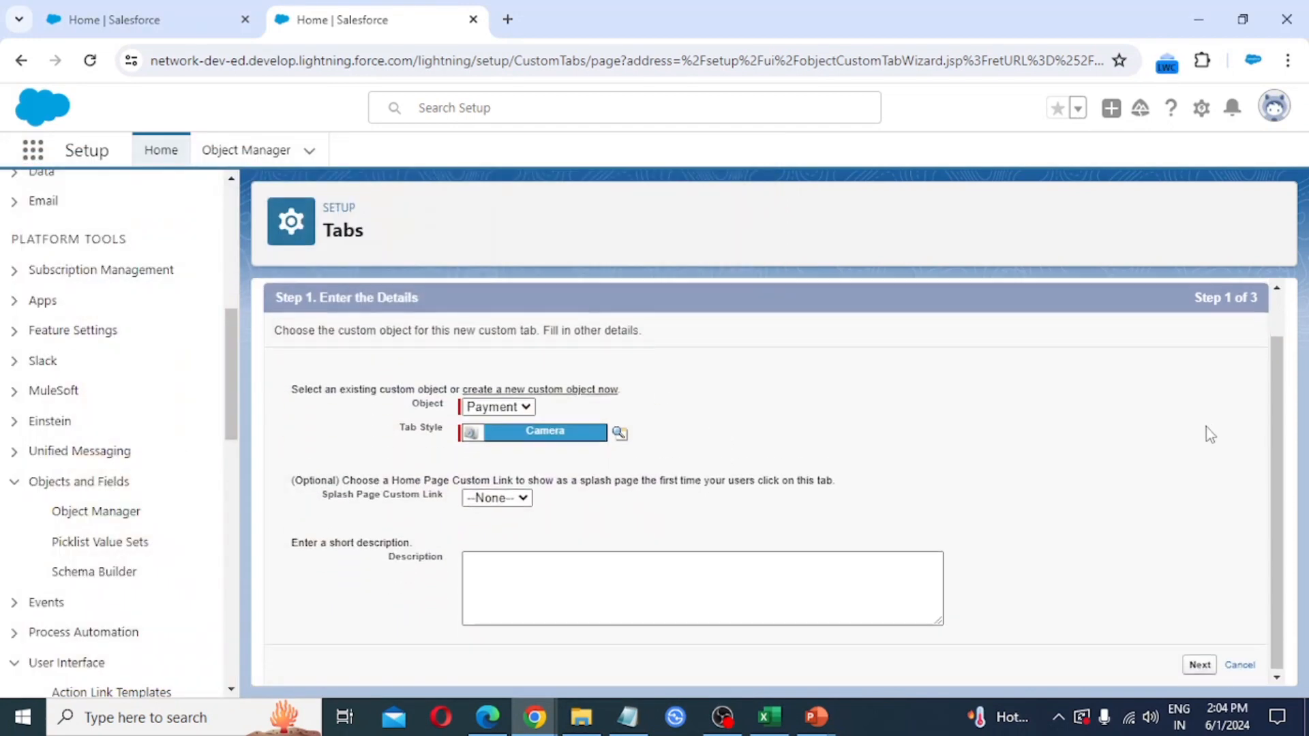
pyautogui.click(1199, 664)
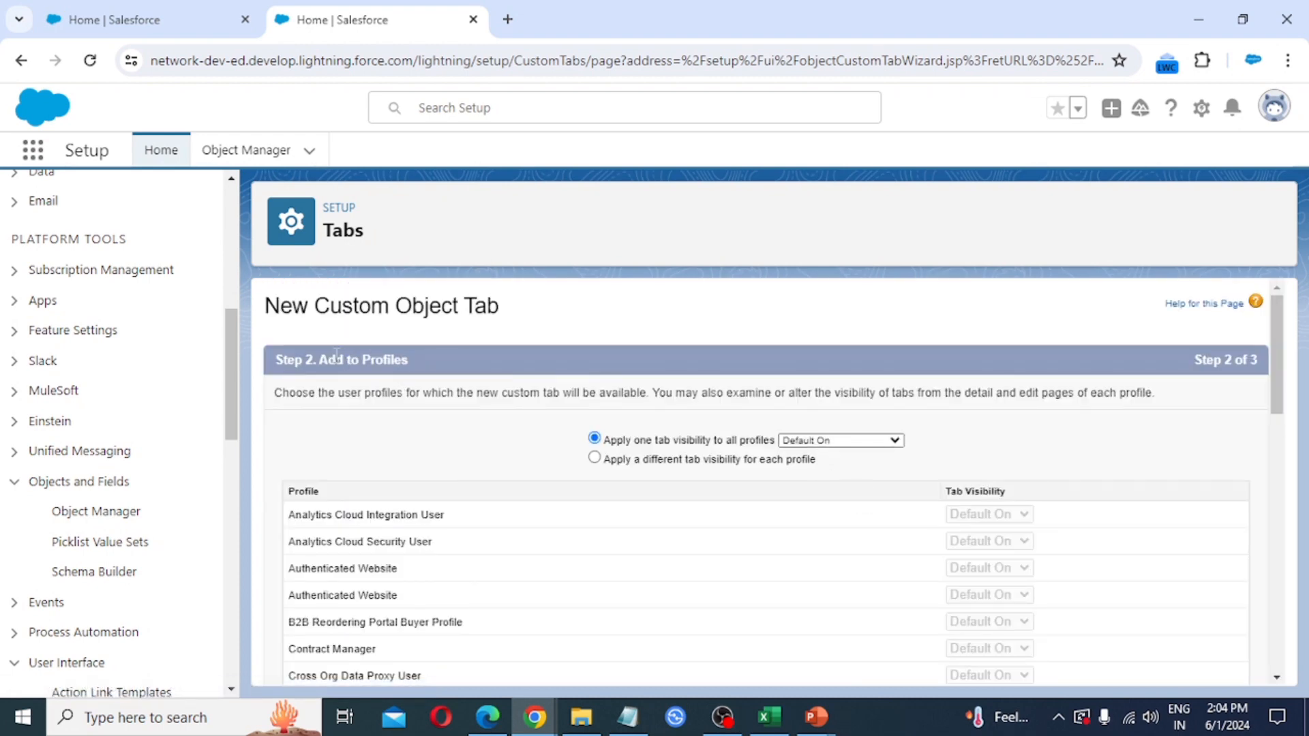
# Accept the Default On tab visibility for all profiles and continue to the custom app selection.
pyautogui.scroll(-2, 506, 514)
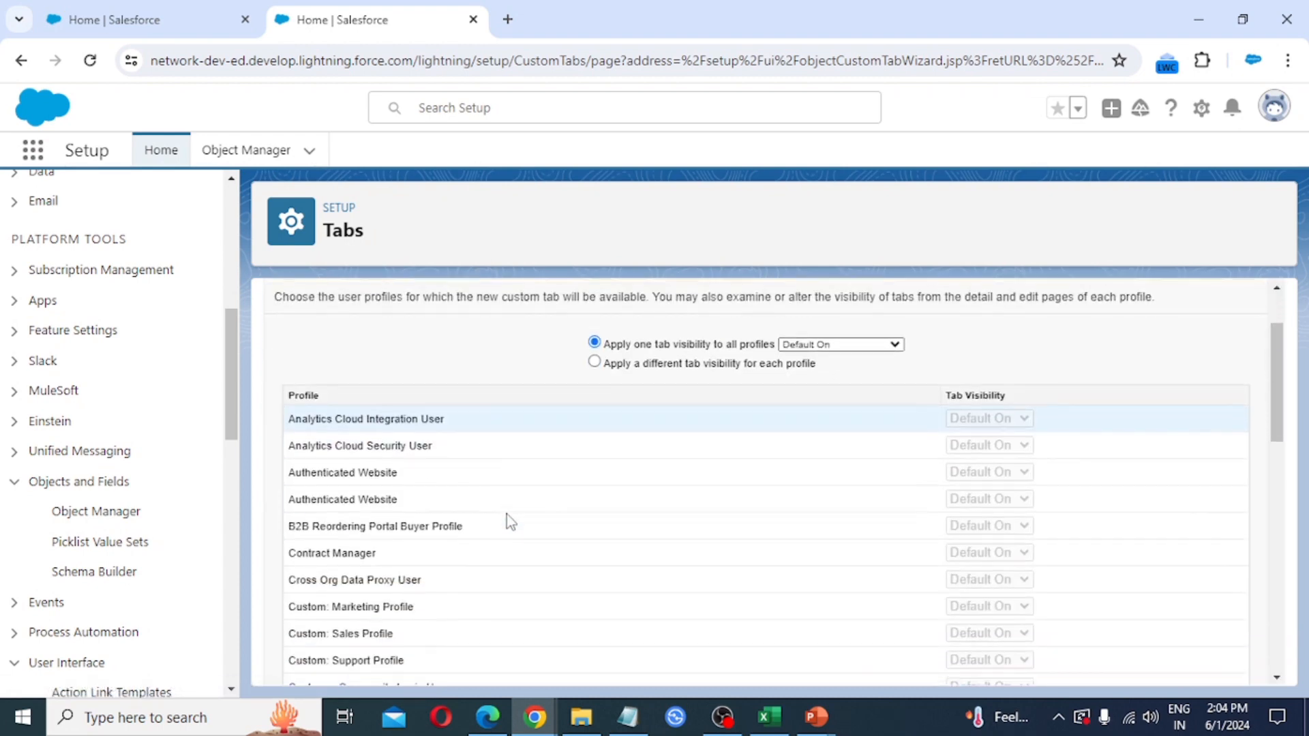
pyautogui.scroll(-14, 506, 514)
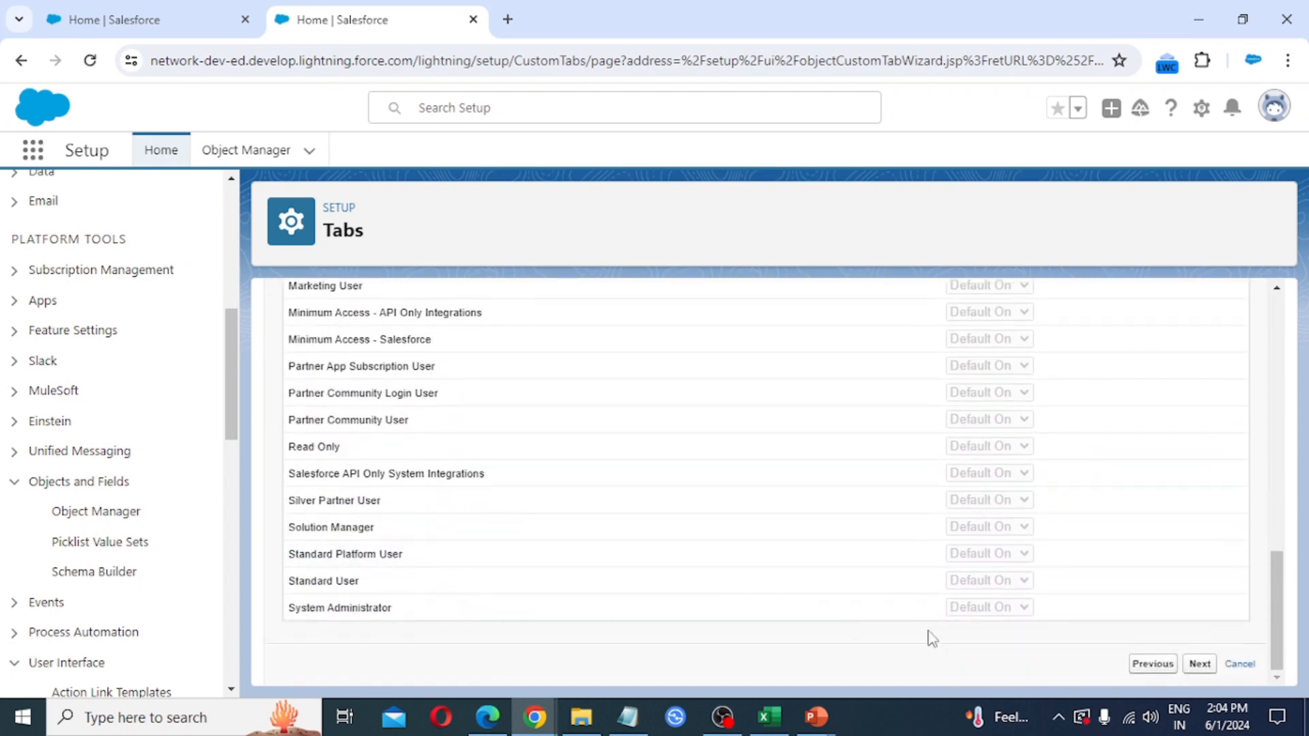
pyautogui.click(1200, 664)
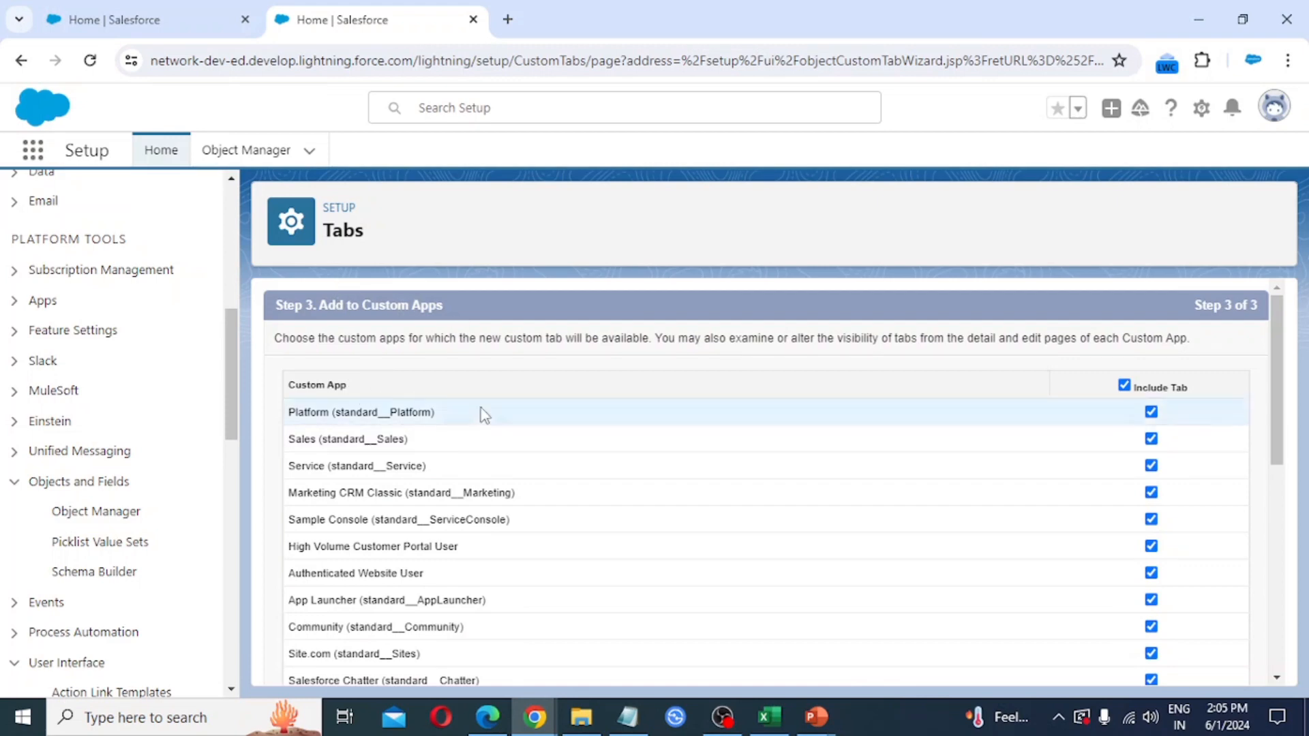
# Exclude the Payment tab from all custom apps, include it only in EMS, and save the tab.
pyautogui.click(1124, 385)
pyautogui.scroll(-7, 946, 480)
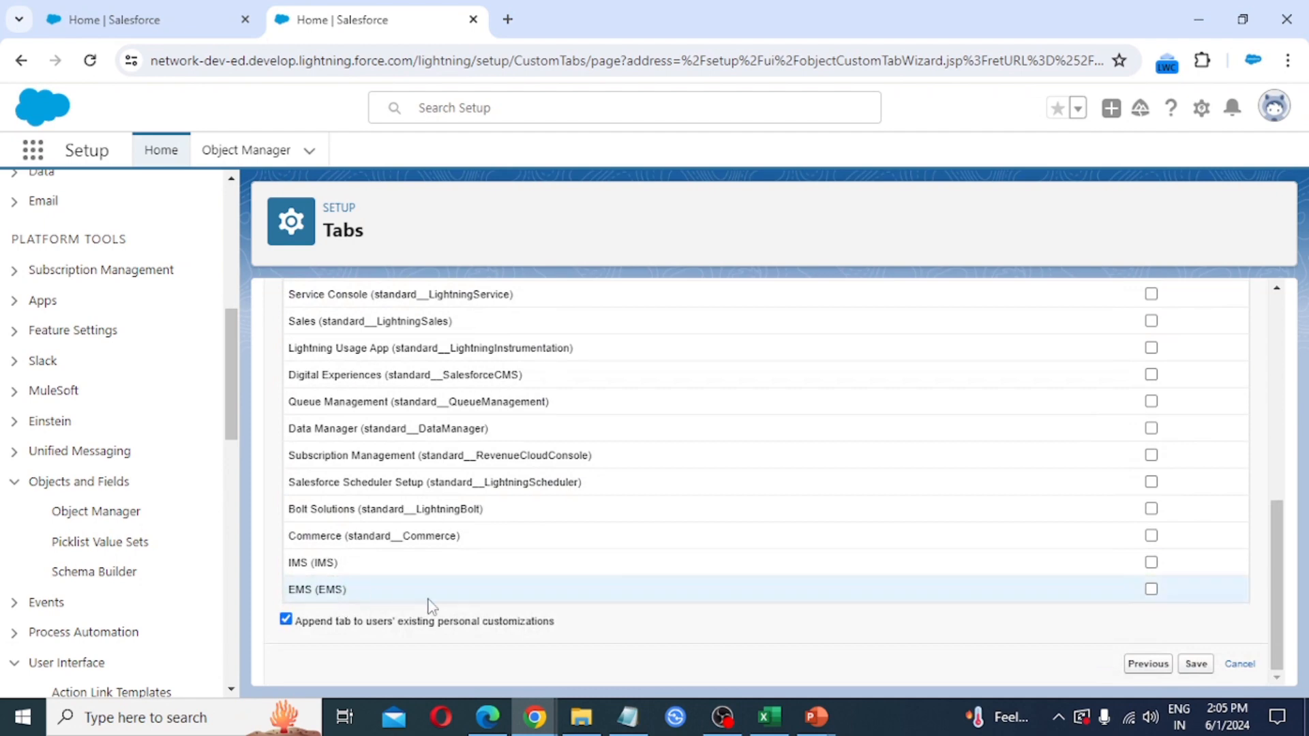
pyautogui.click(1151, 589)
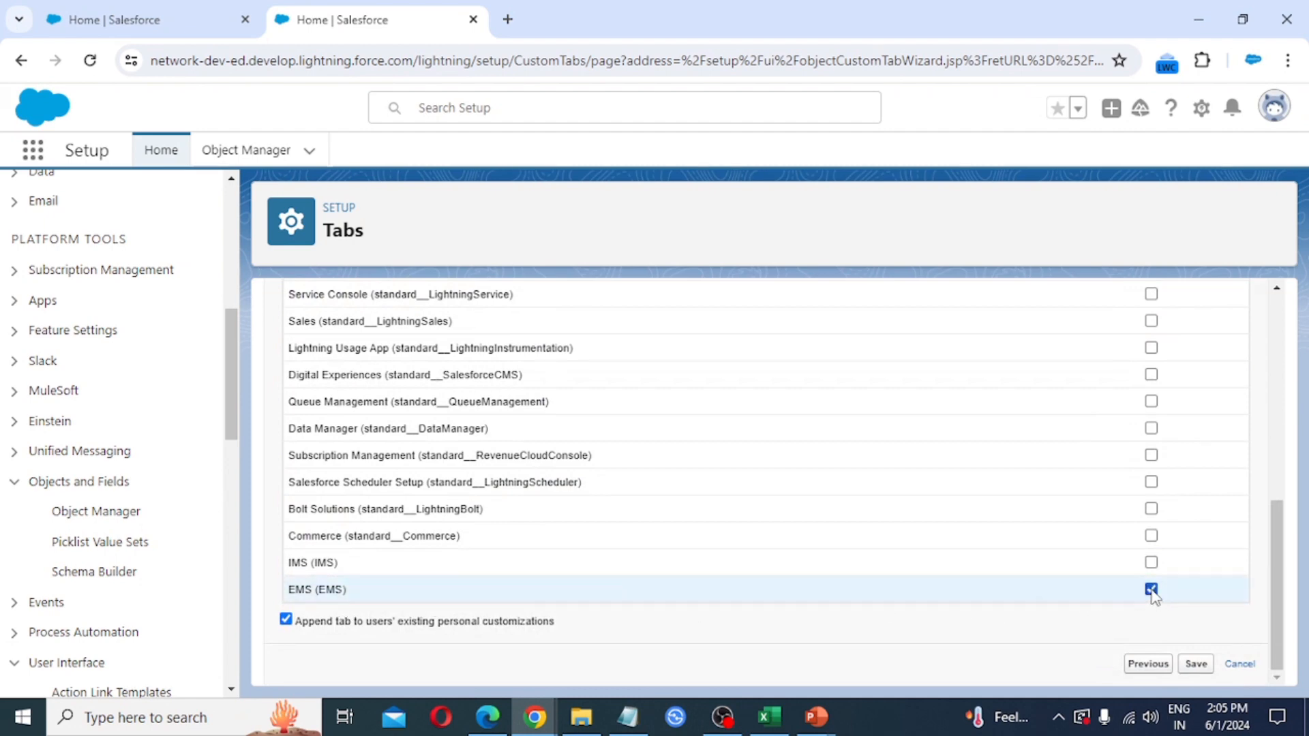
pyautogui.click(1196, 664)
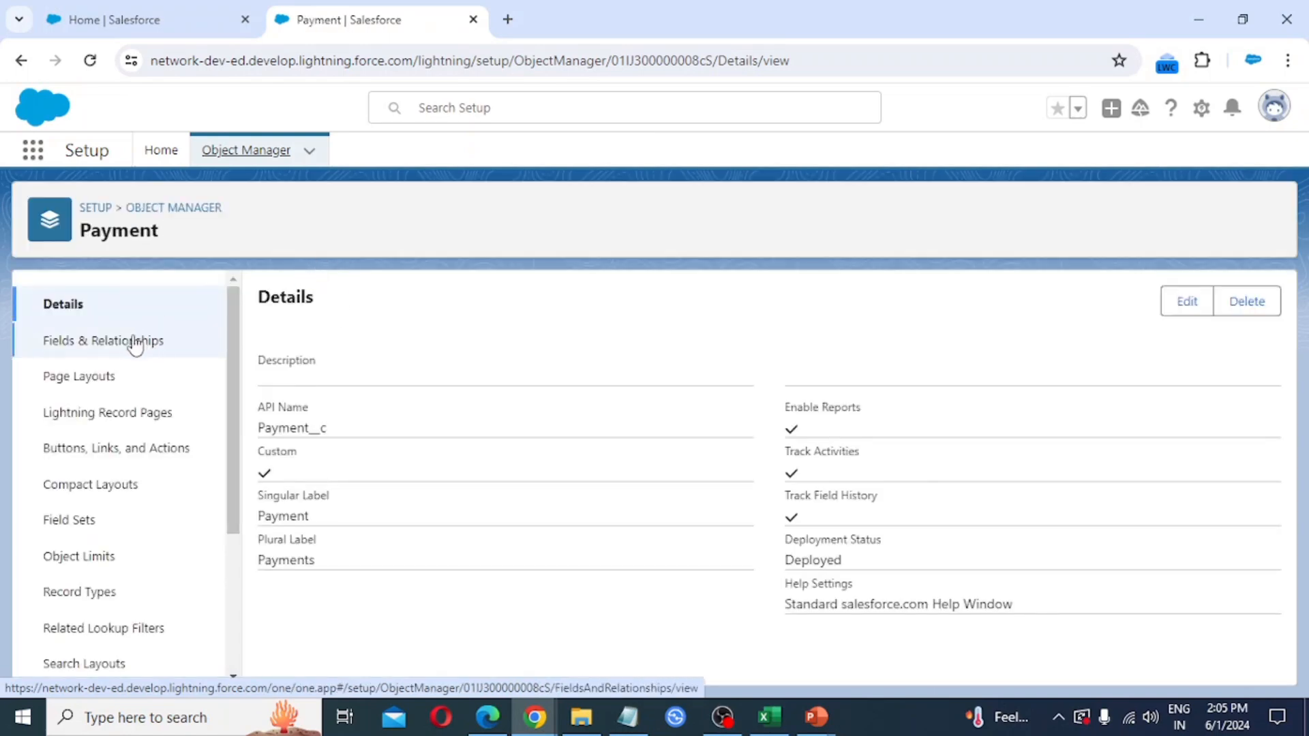
# Start a new custom field on the Payment object with the Currency data type and continue to its details.
pyautogui.click(86, 343)
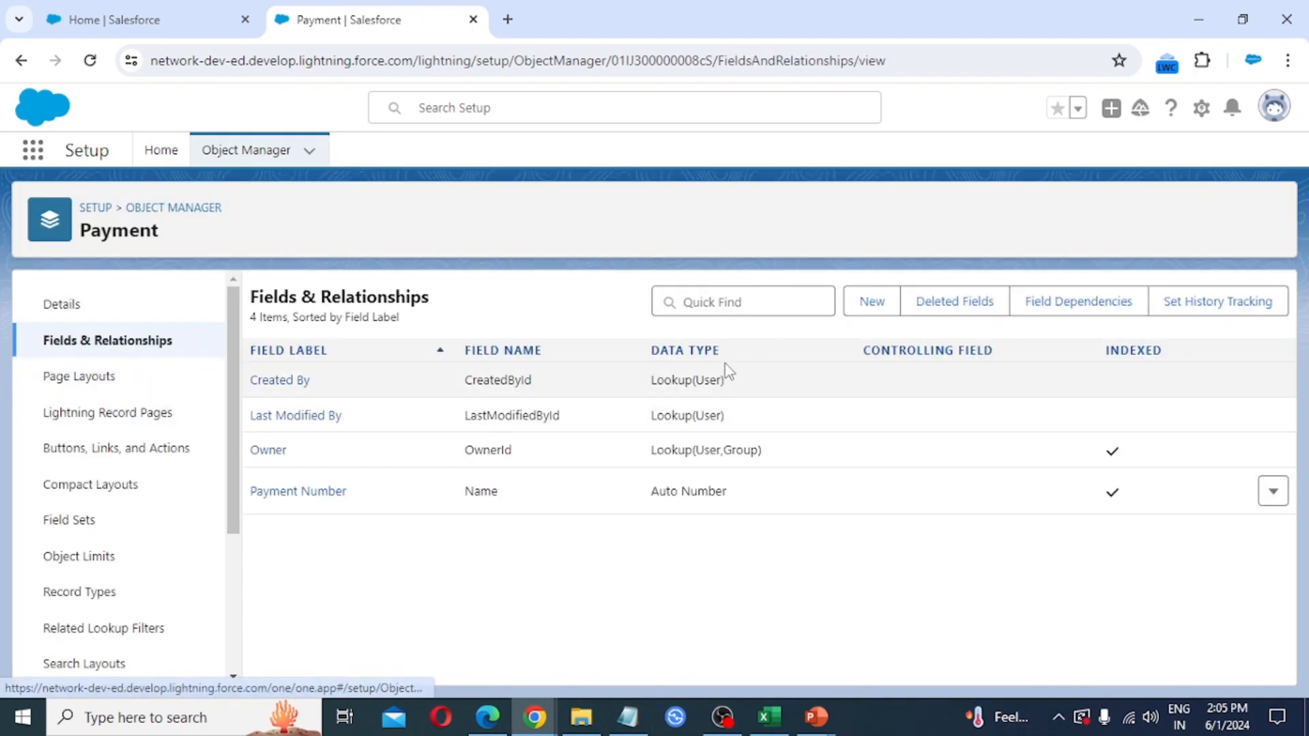
pyautogui.click(870, 302)
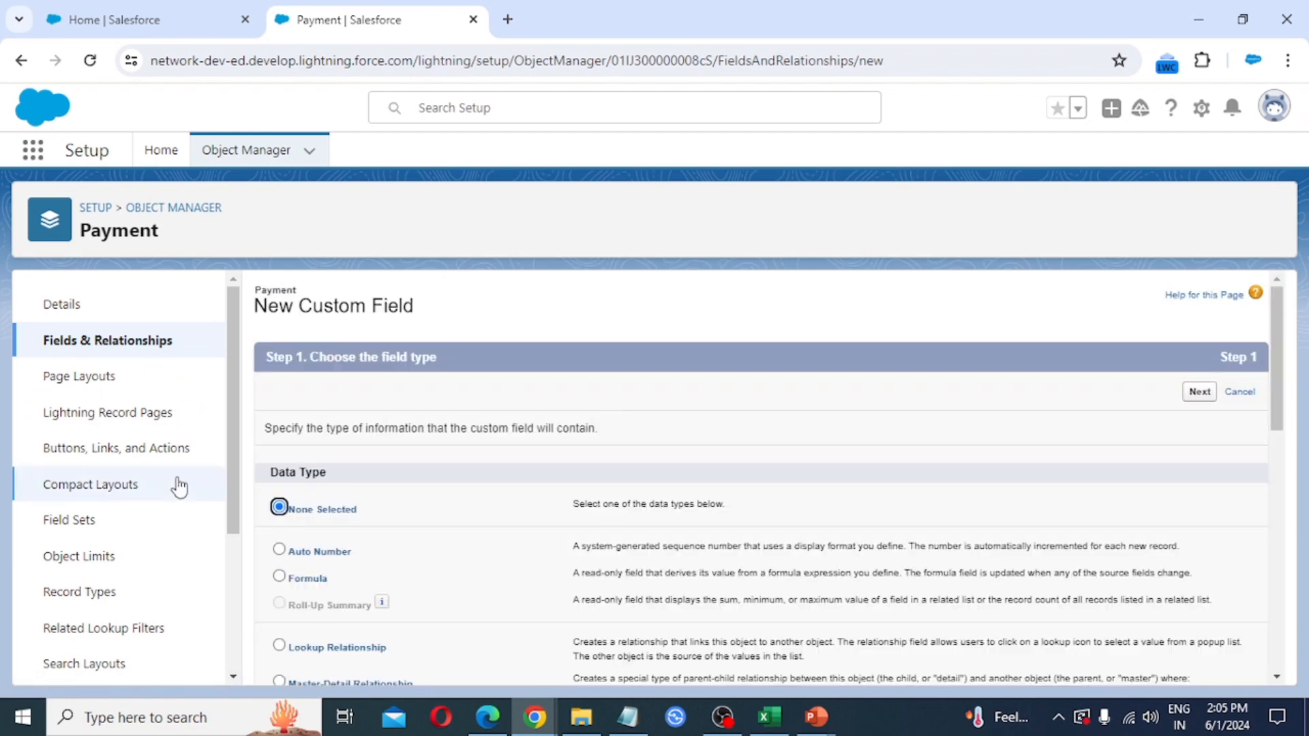
pyautogui.scroll(-2, 427, 508)
pyautogui.scroll(-4, 428, 505)
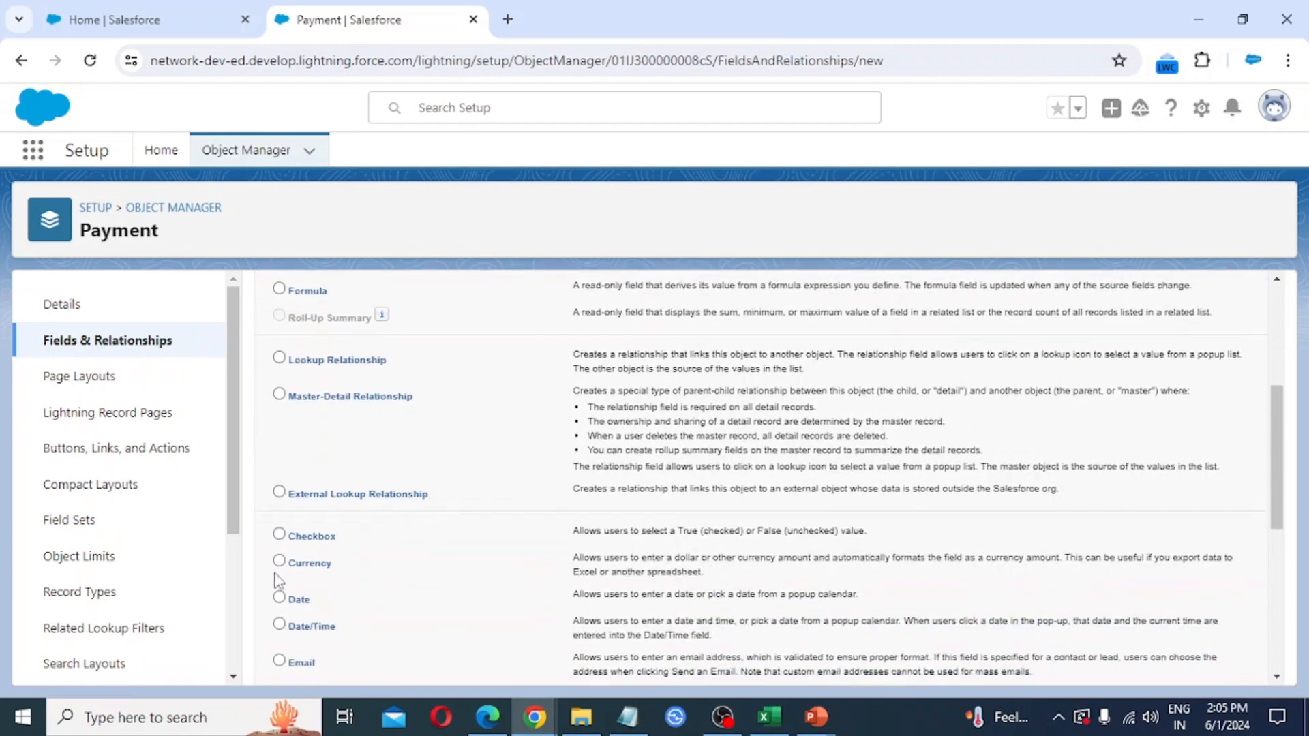
pyautogui.click(278, 561)
pyautogui.scroll(-8, 558, 570)
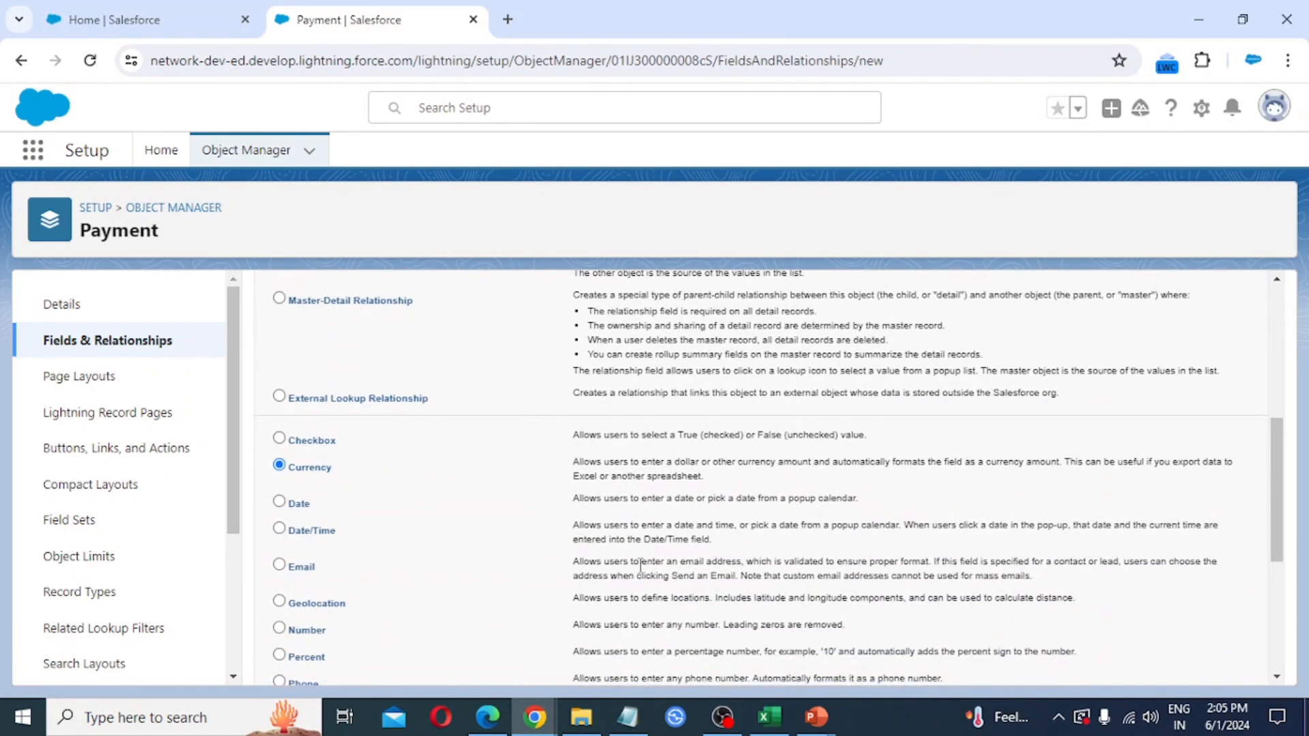
pyautogui.click(1202, 666)
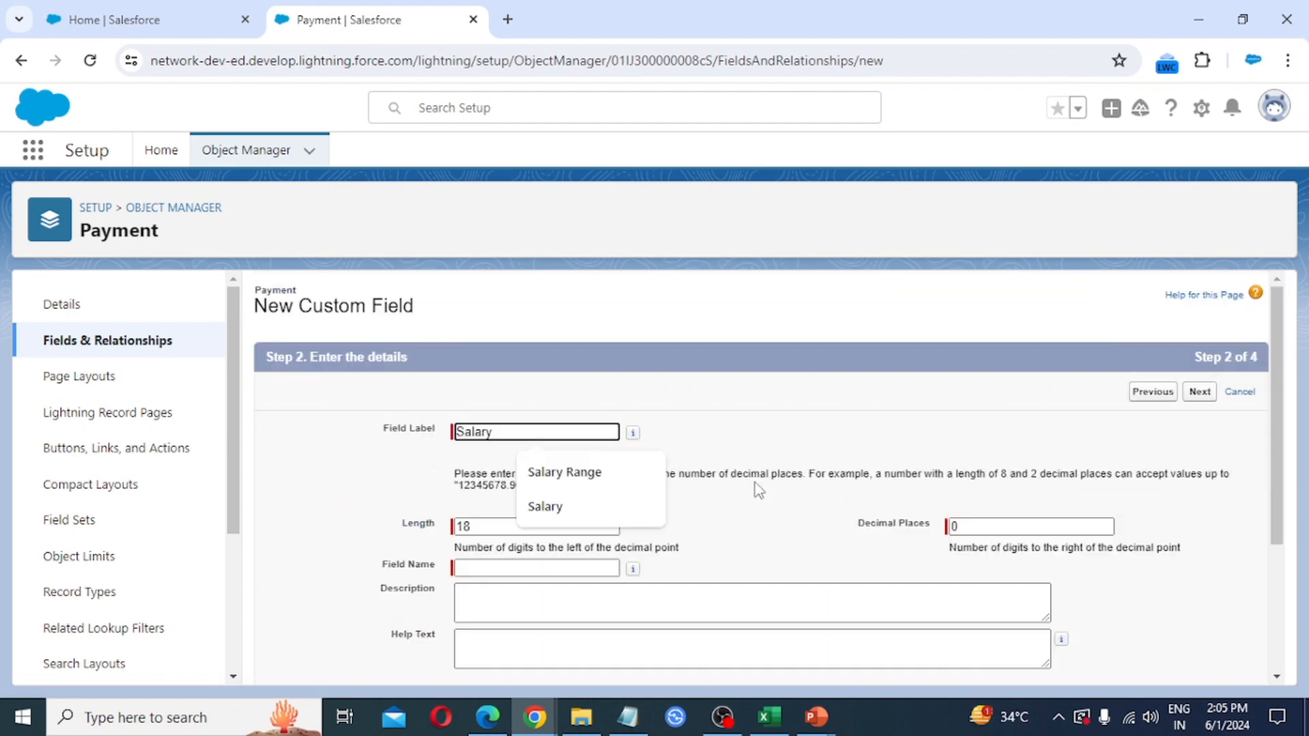
# Label the currency field Salary, set its length to 10 and decimal places to 2, and continue to field-level security.
pyautogui.press('Tab')
pyautogui.press('Tab')
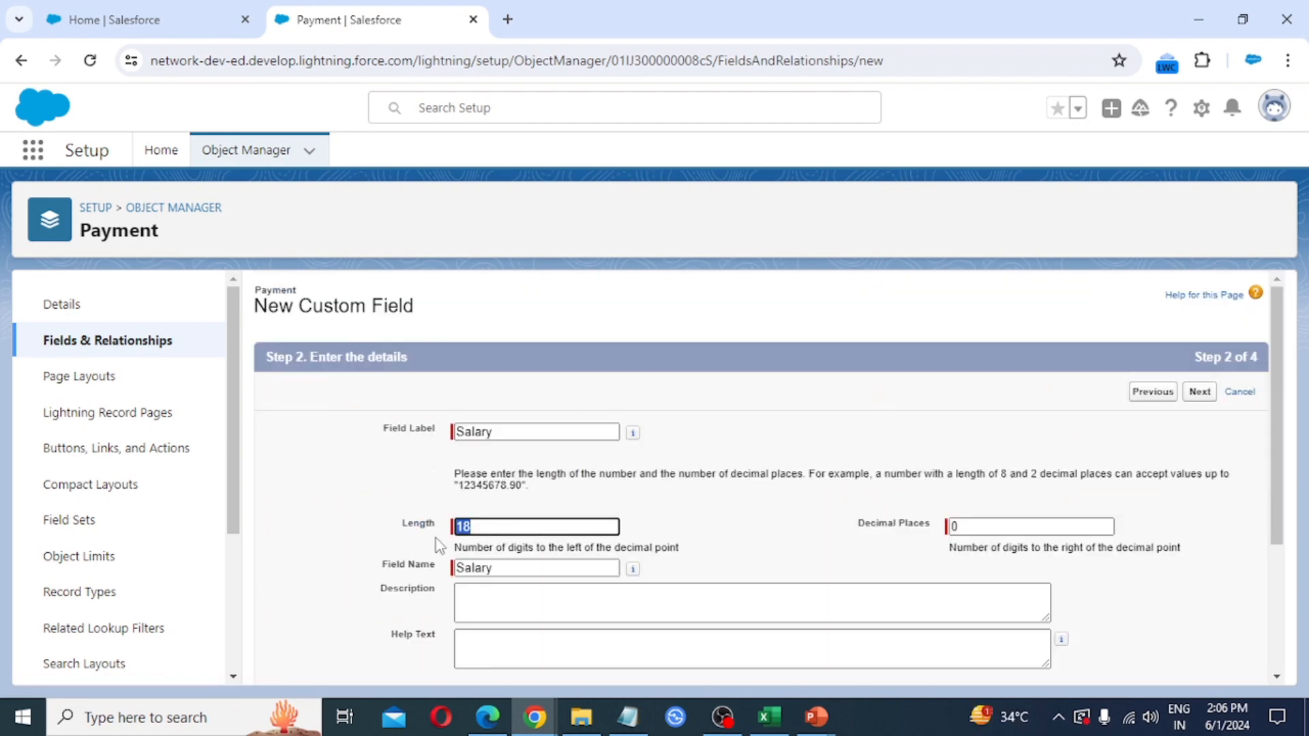
pyautogui.write('10')
pyautogui.press('Tab')
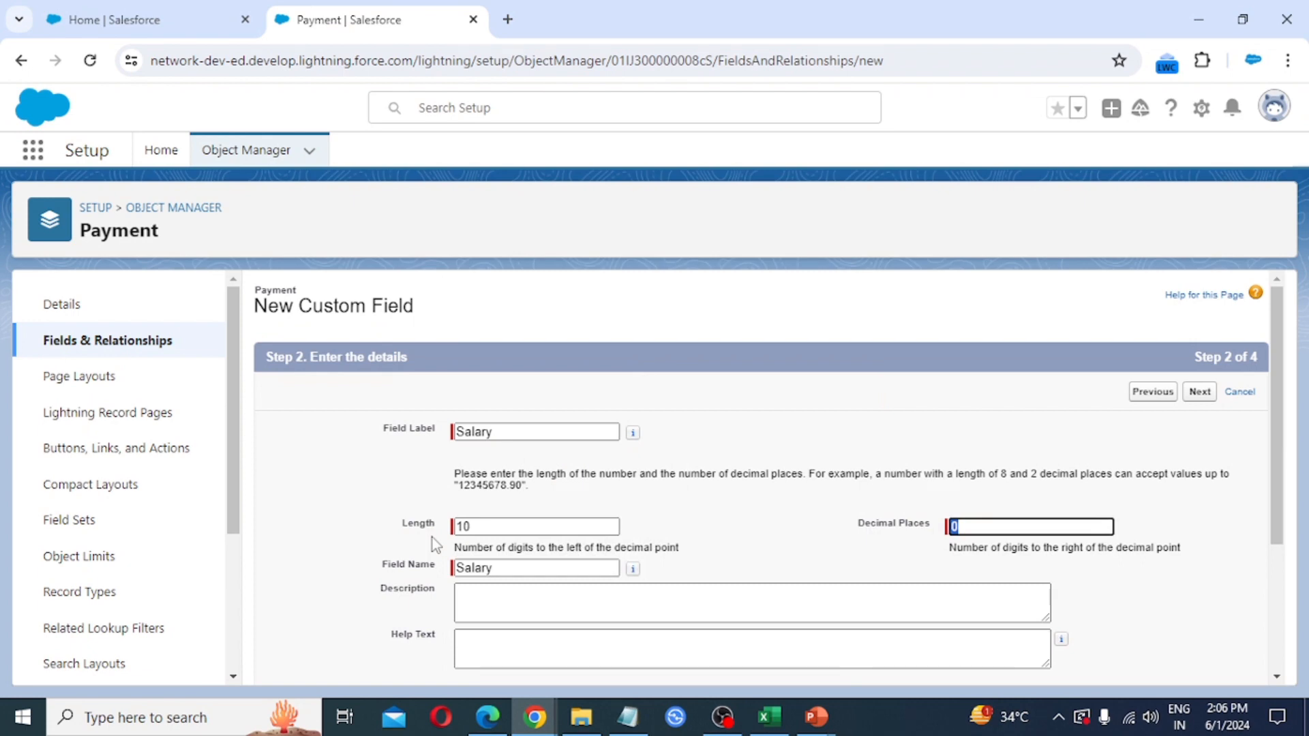
pyautogui.scroll(-3, 625, 549)
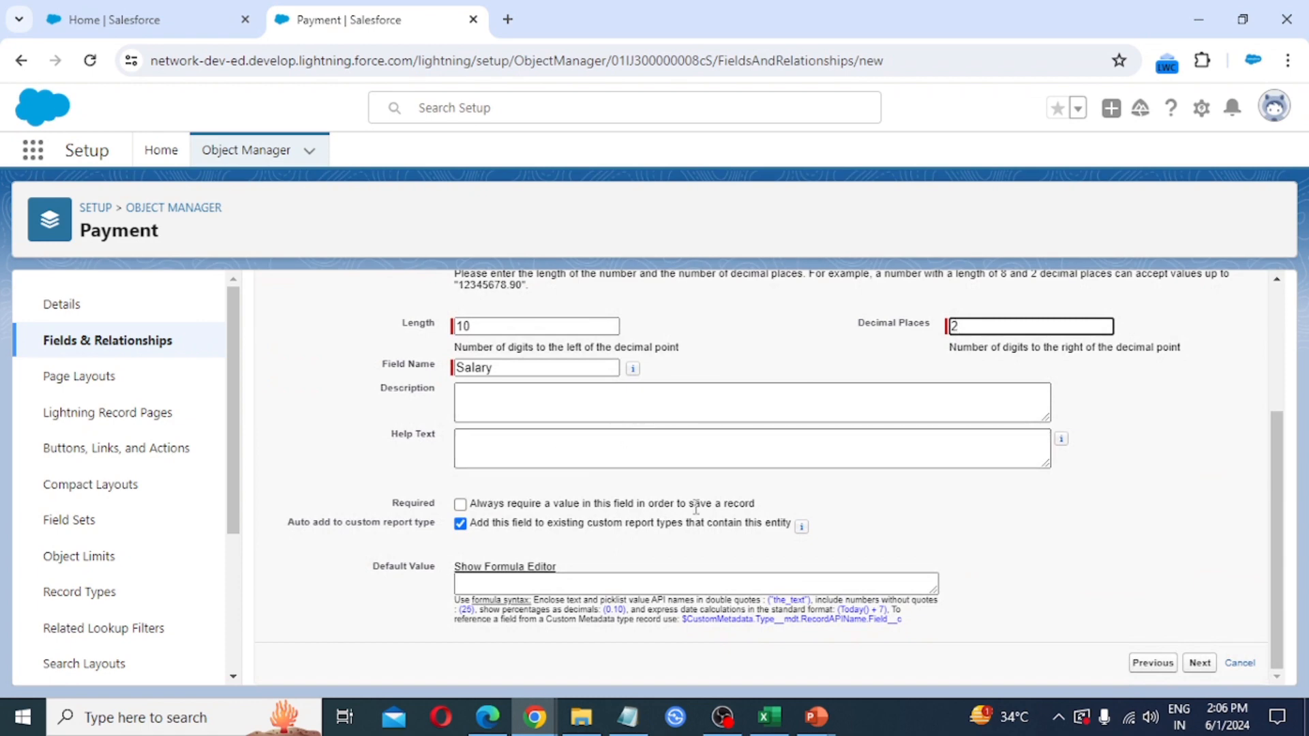
pyautogui.click(1200, 663)
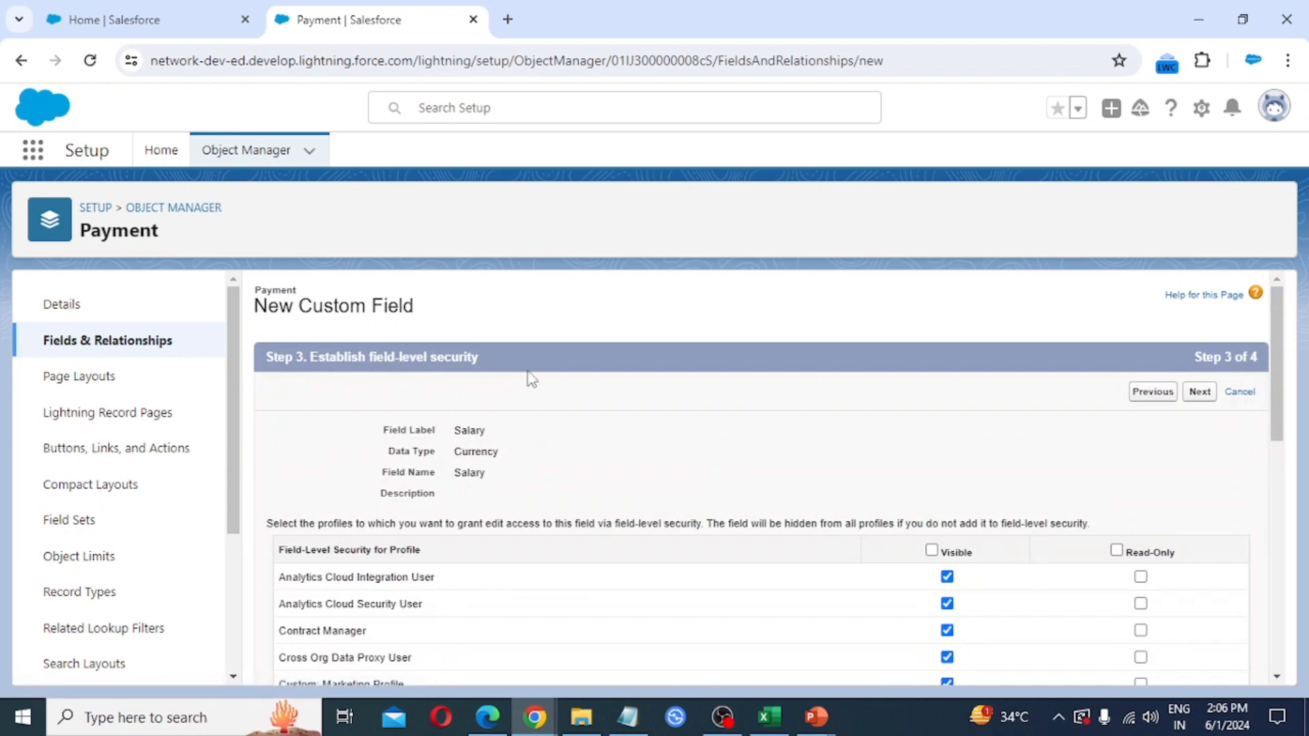
# Accept the default field-level security and Payment Layout for the Salary field, save it and start another field.
pyautogui.scroll(-9, 905, 462)
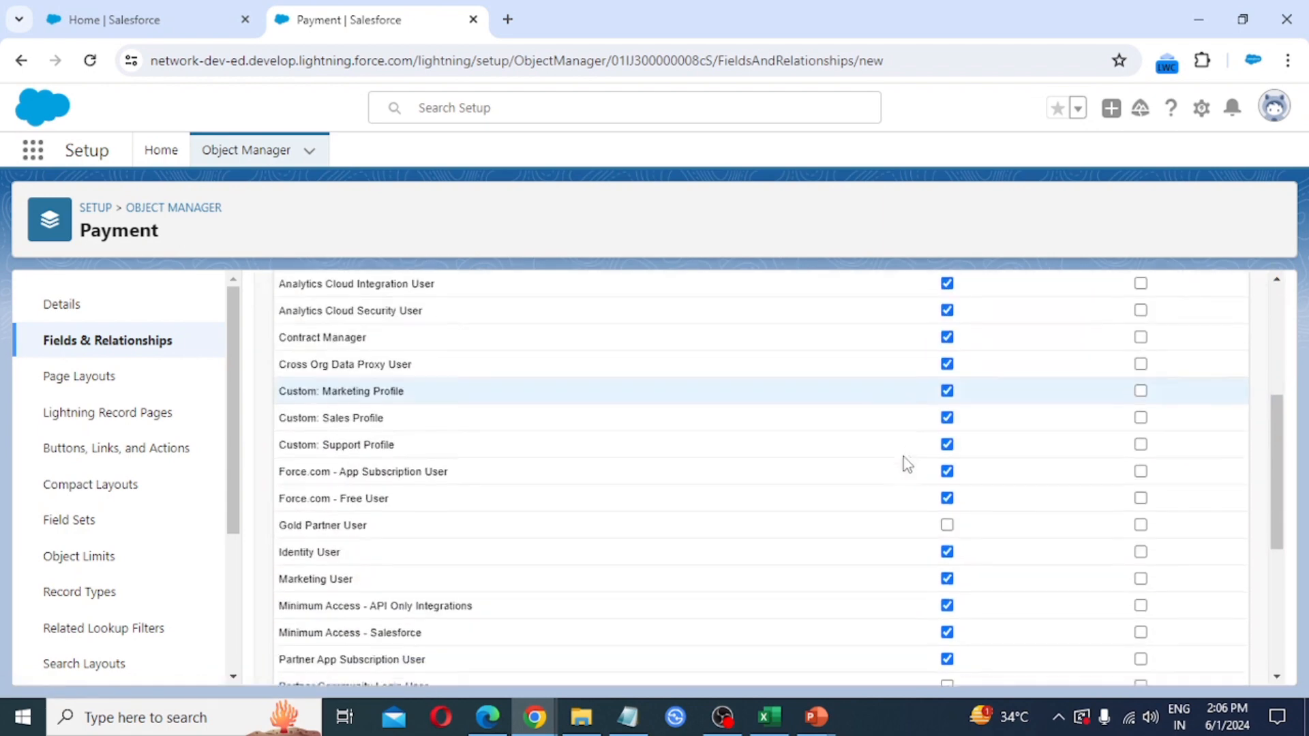
pyautogui.click(1200, 663)
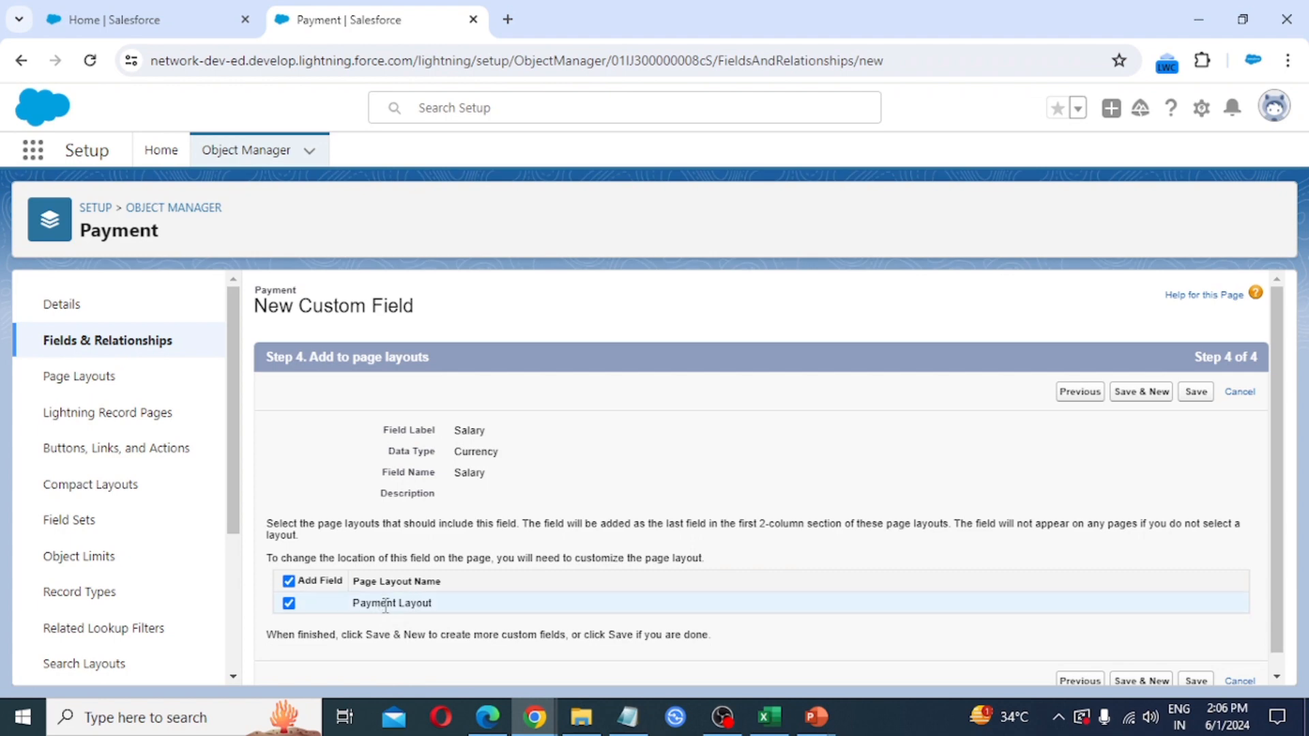
pyautogui.click(1146, 394)
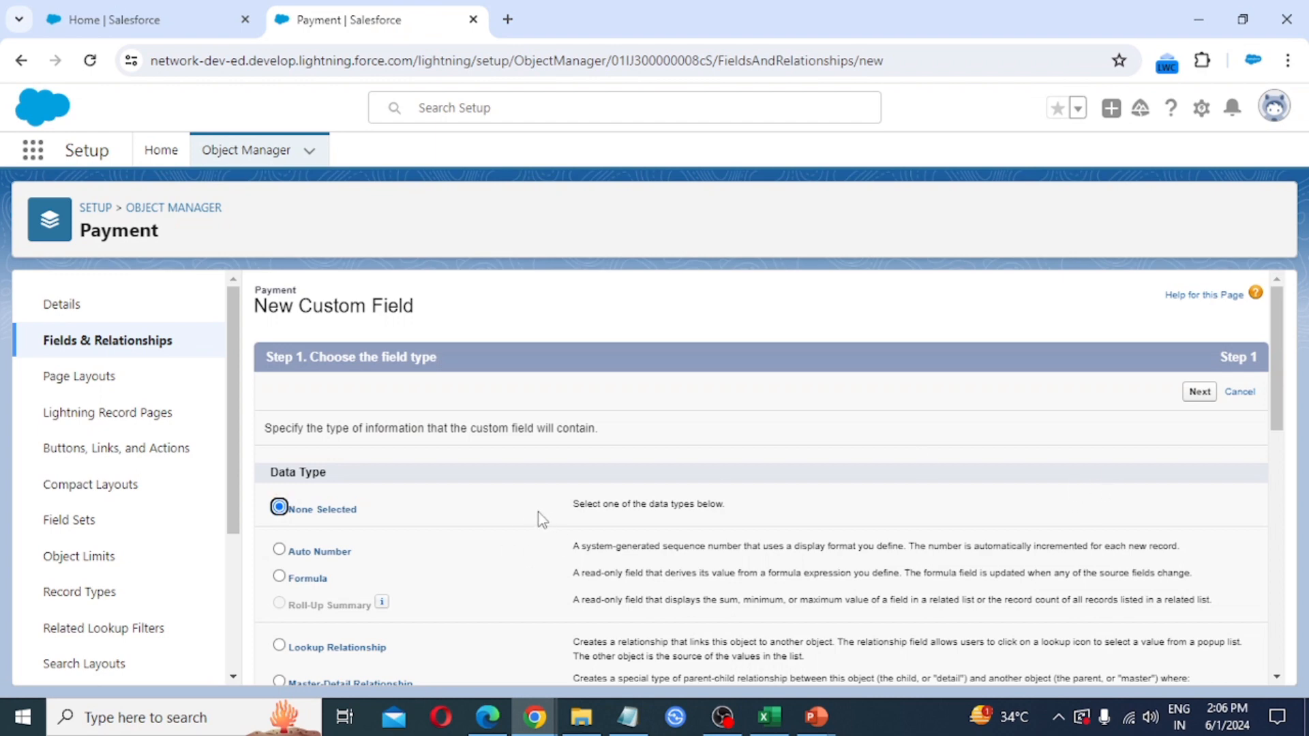
# Choose Currency as the data type of the second custom field and continue to its details.
pyautogui.scroll(-3, 271, 528)
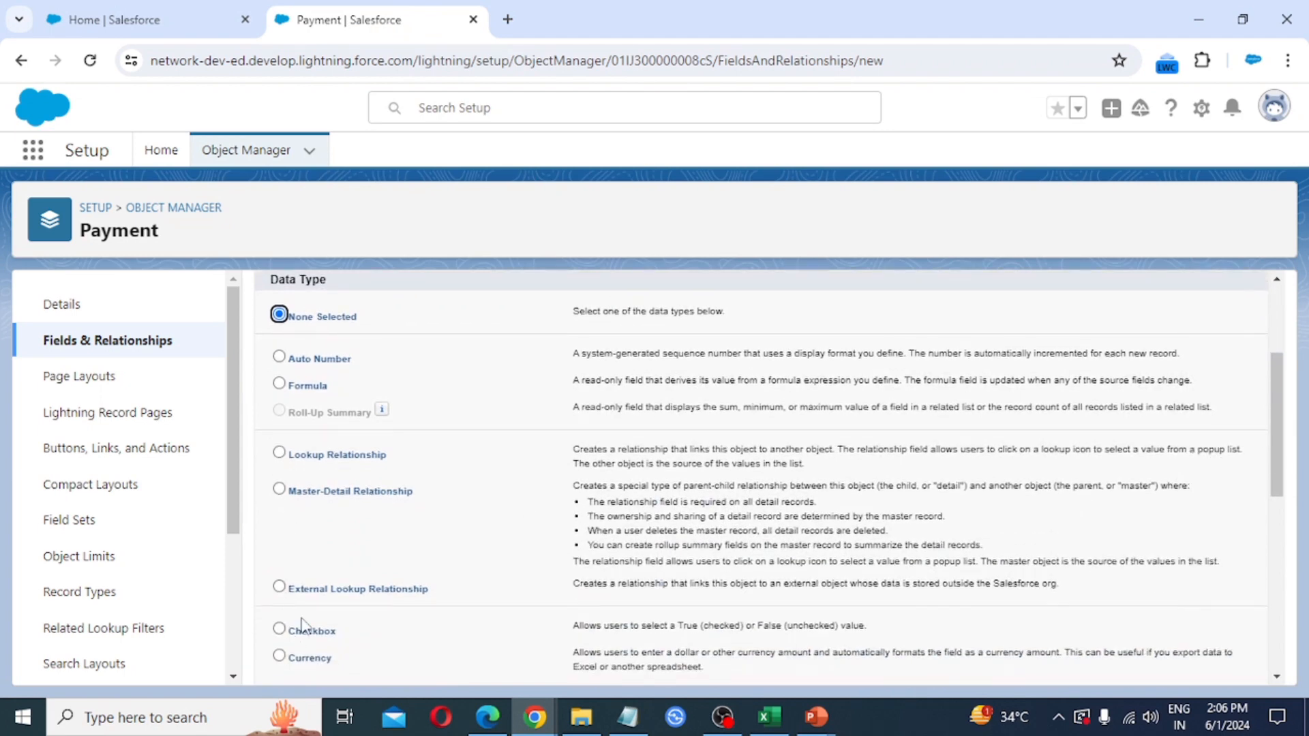
pyautogui.scroll(-2, 290, 600)
pyautogui.click(281, 568)
pyautogui.scroll(-6, 873, 600)
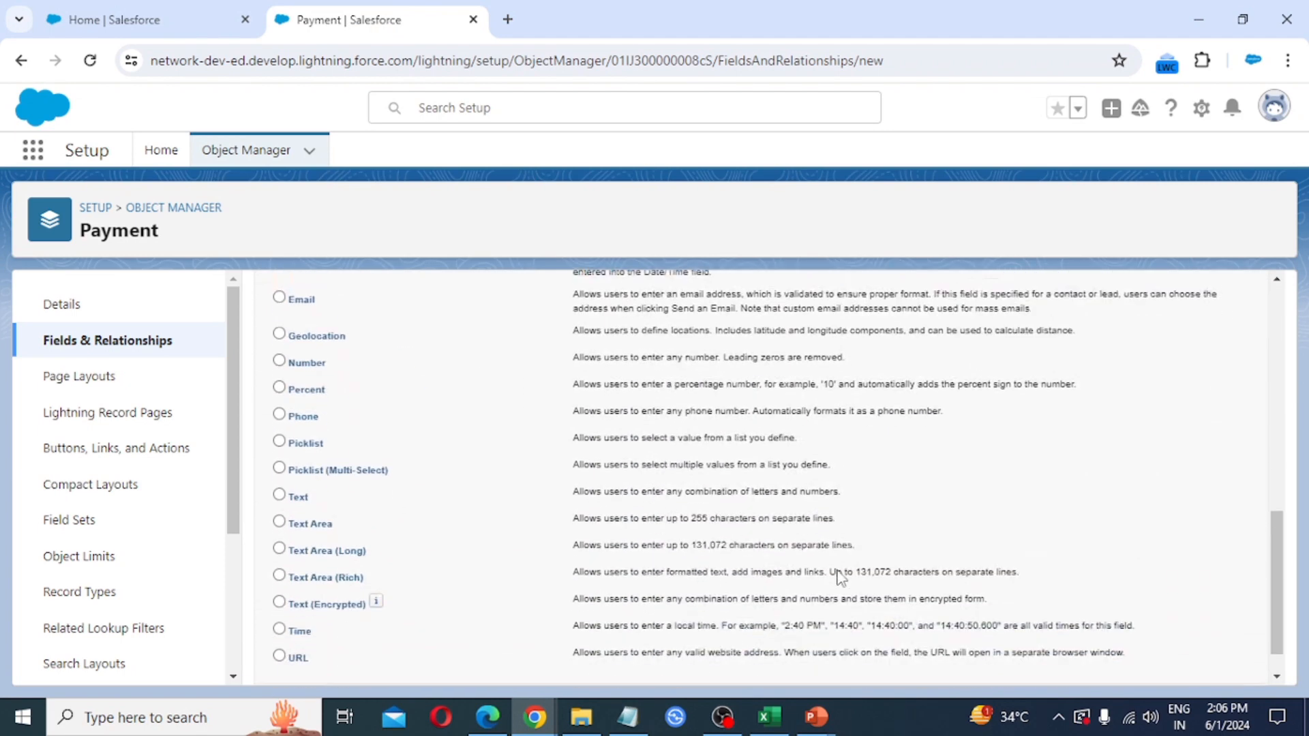
pyautogui.click(1199, 667)
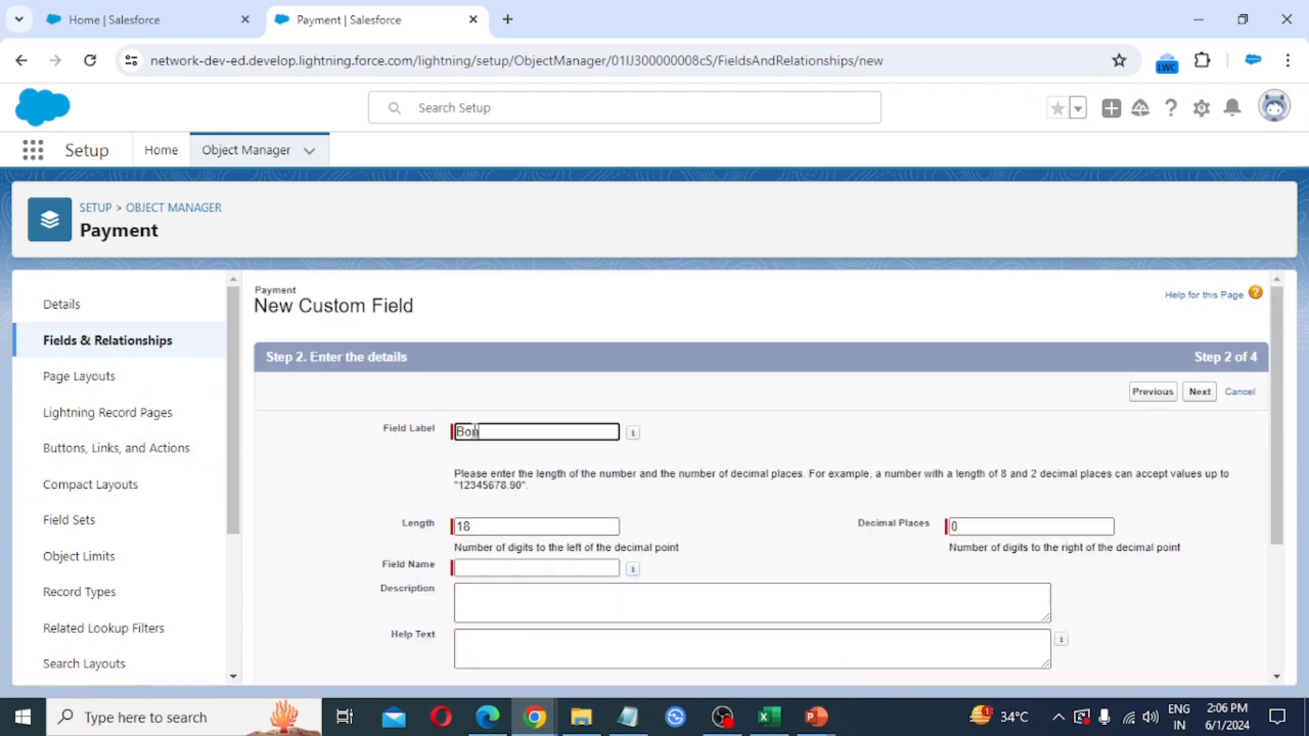
# Label the field Bonus, set its length to 10 and decimal places to 2, and continue to field-level security.
pyautogui.press('Tab')
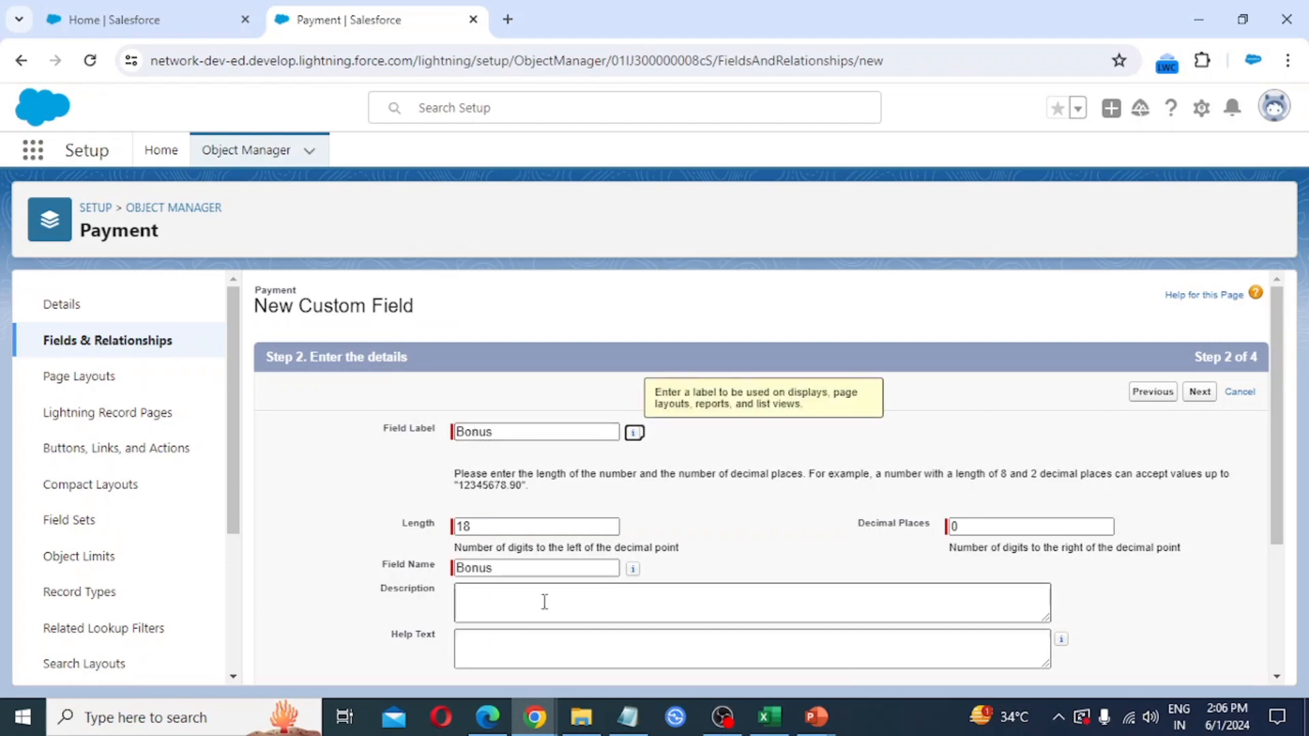
pyautogui.click(485, 524)
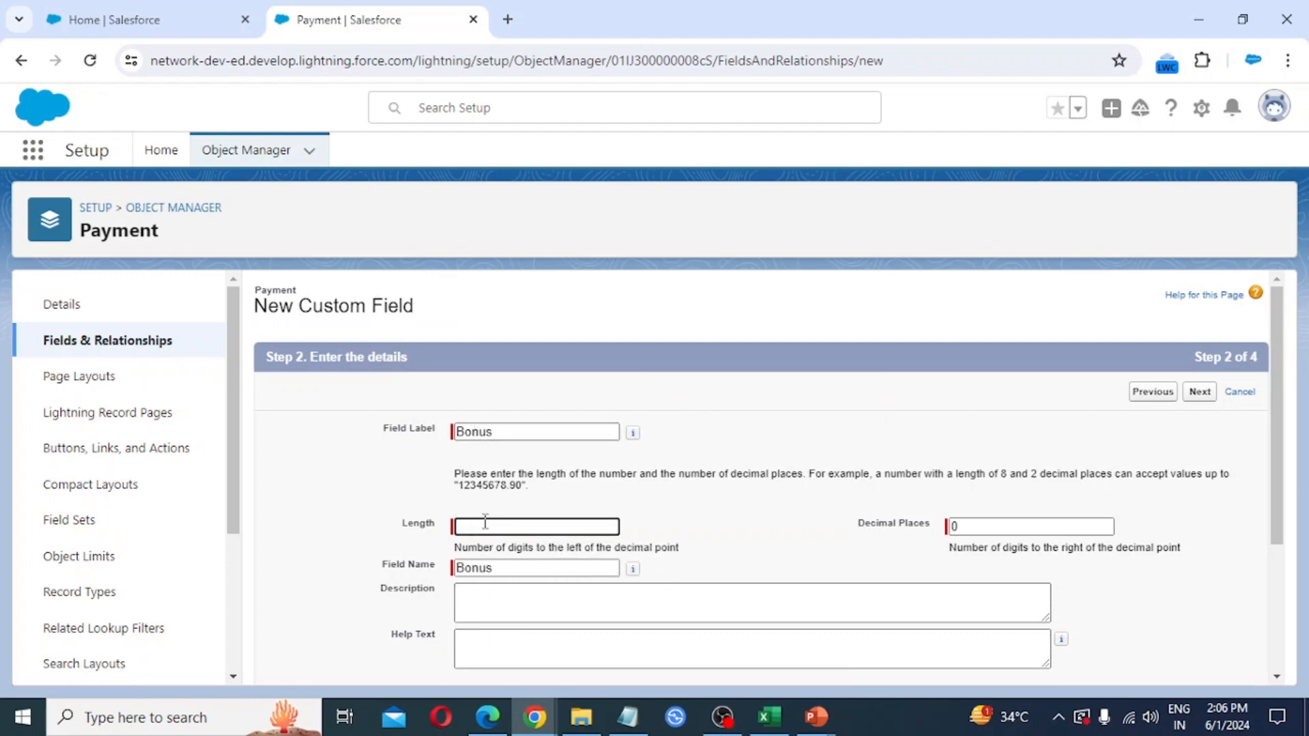
pyautogui.write('10')
pyautogui.press('Tab')
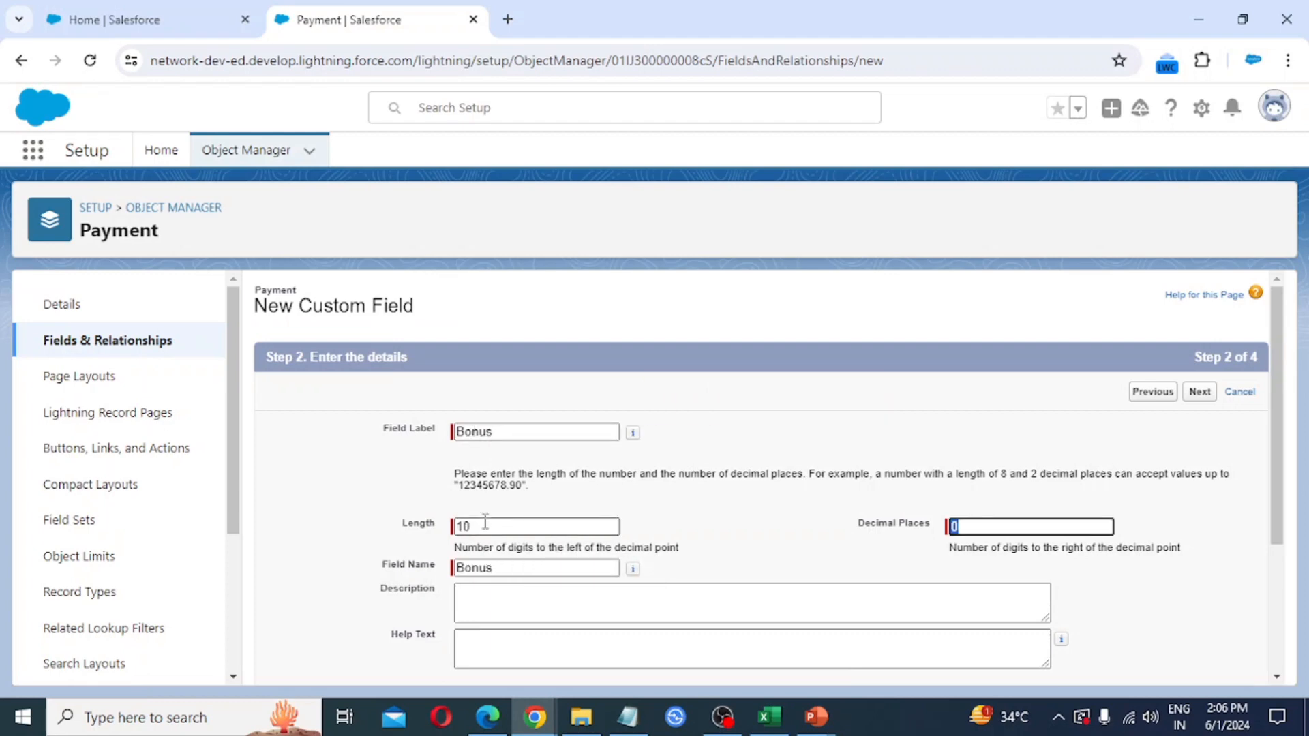
pyautogui.write('2')
pyautogui.scroll(-3, 518, 546)
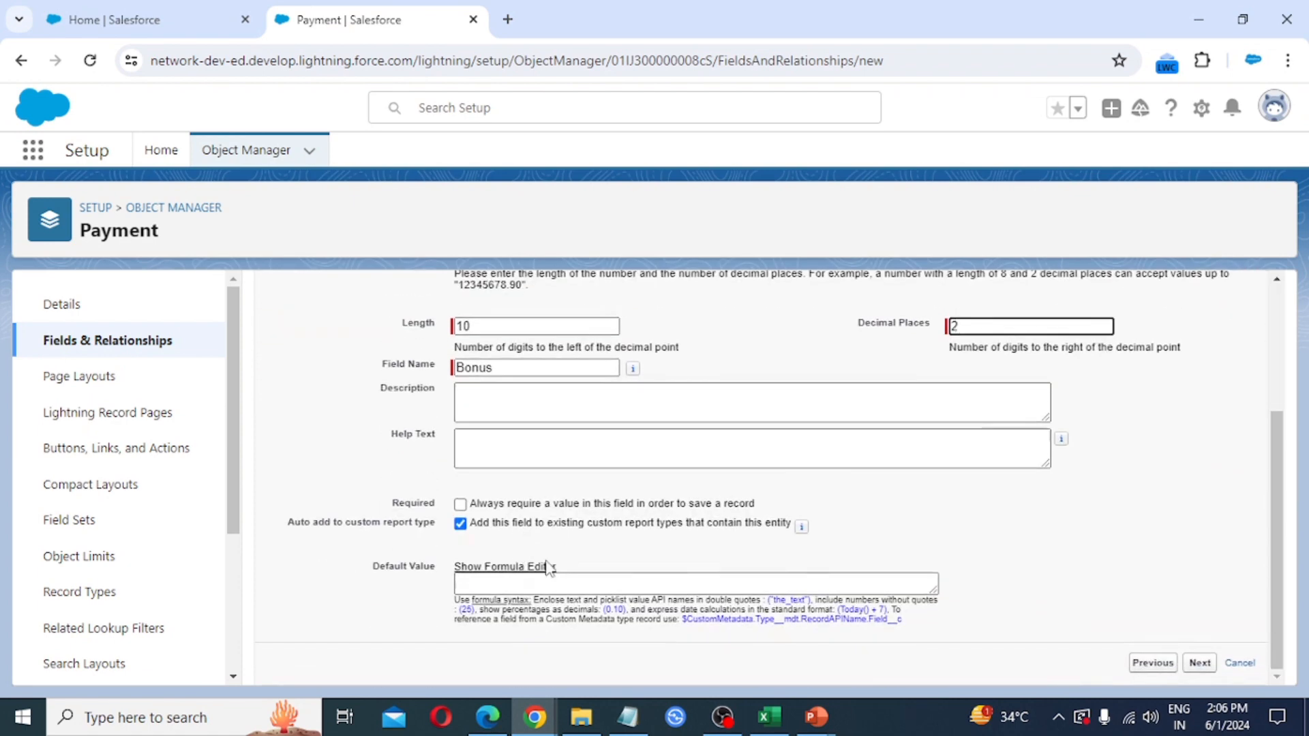
pyautogui.click(1186, 671)
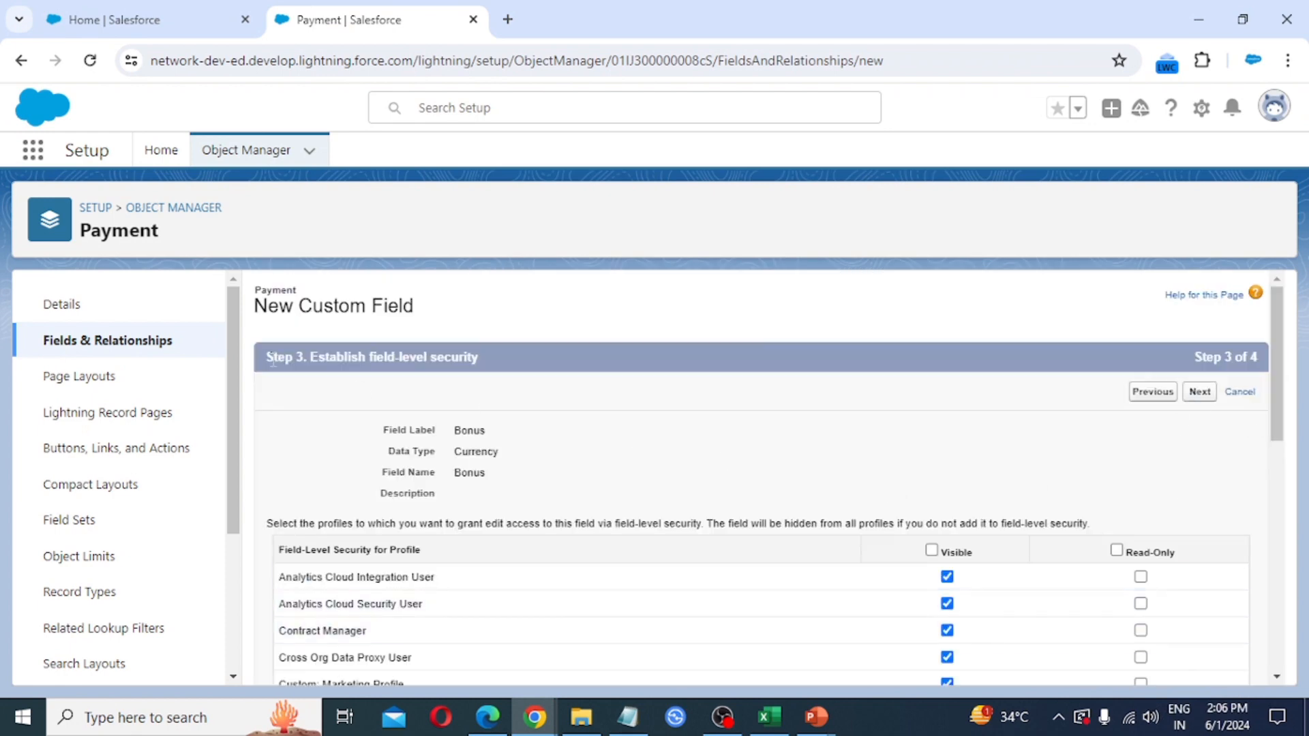
# Accept the default field-level security and Payment Layout for the Bonus field, save it and start another field.
pyautogui.scroll(-10, 925, 561)
pyautogui.click(1200, 662)
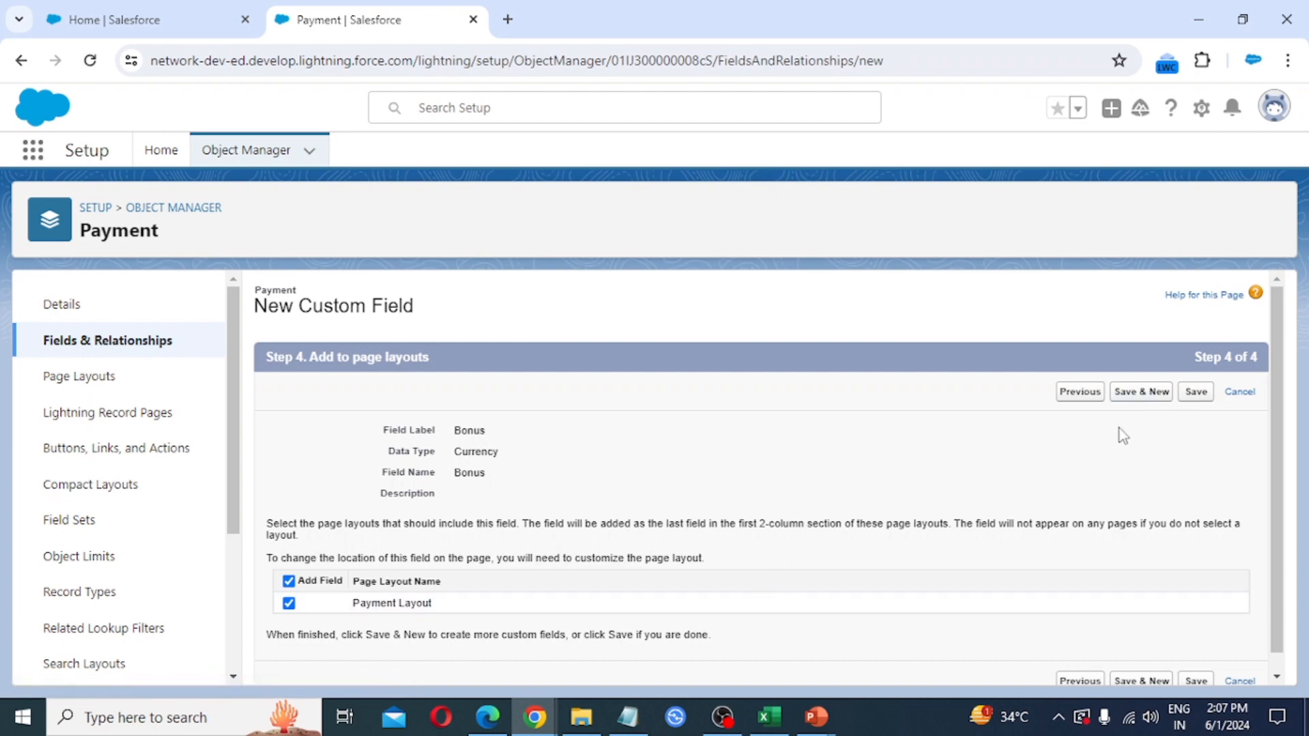
pyautogui.click(1143, 394)
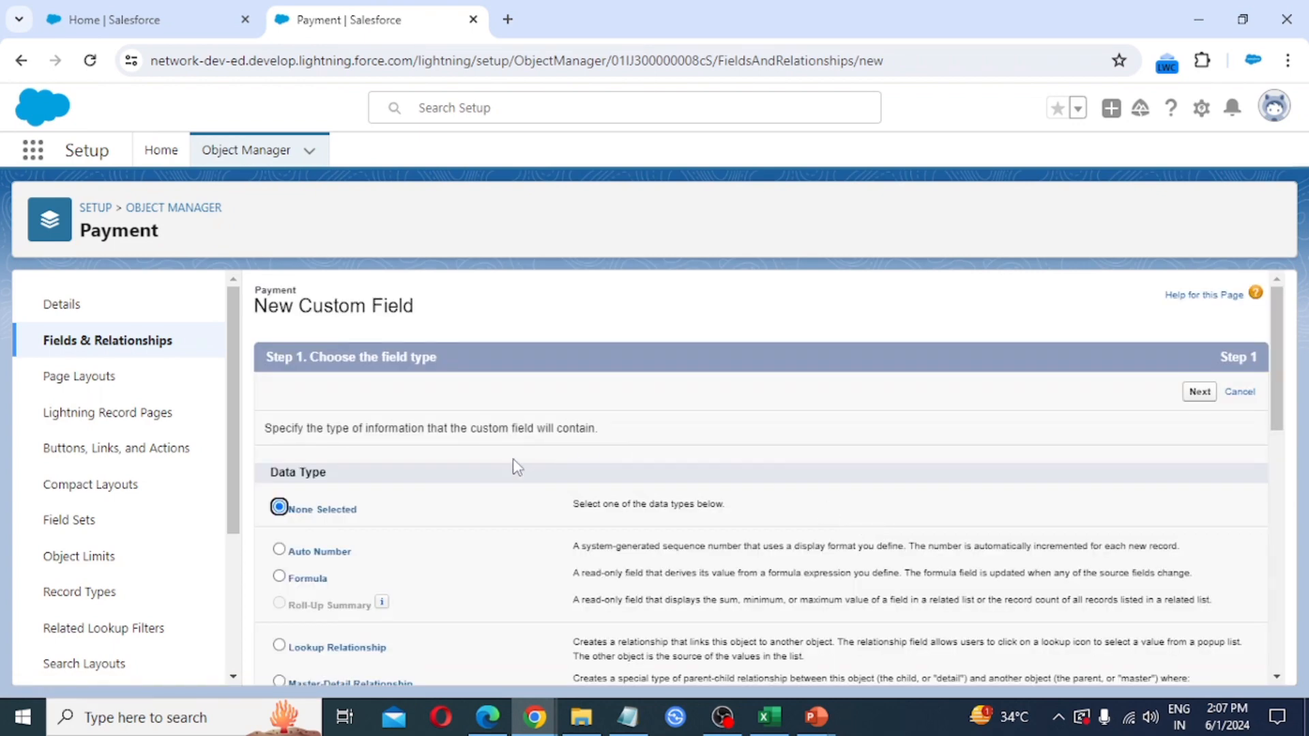
# Choose Date as the data type of the third custom field and continue to its details.
pyautogui.scroll(-3, 517, 467)
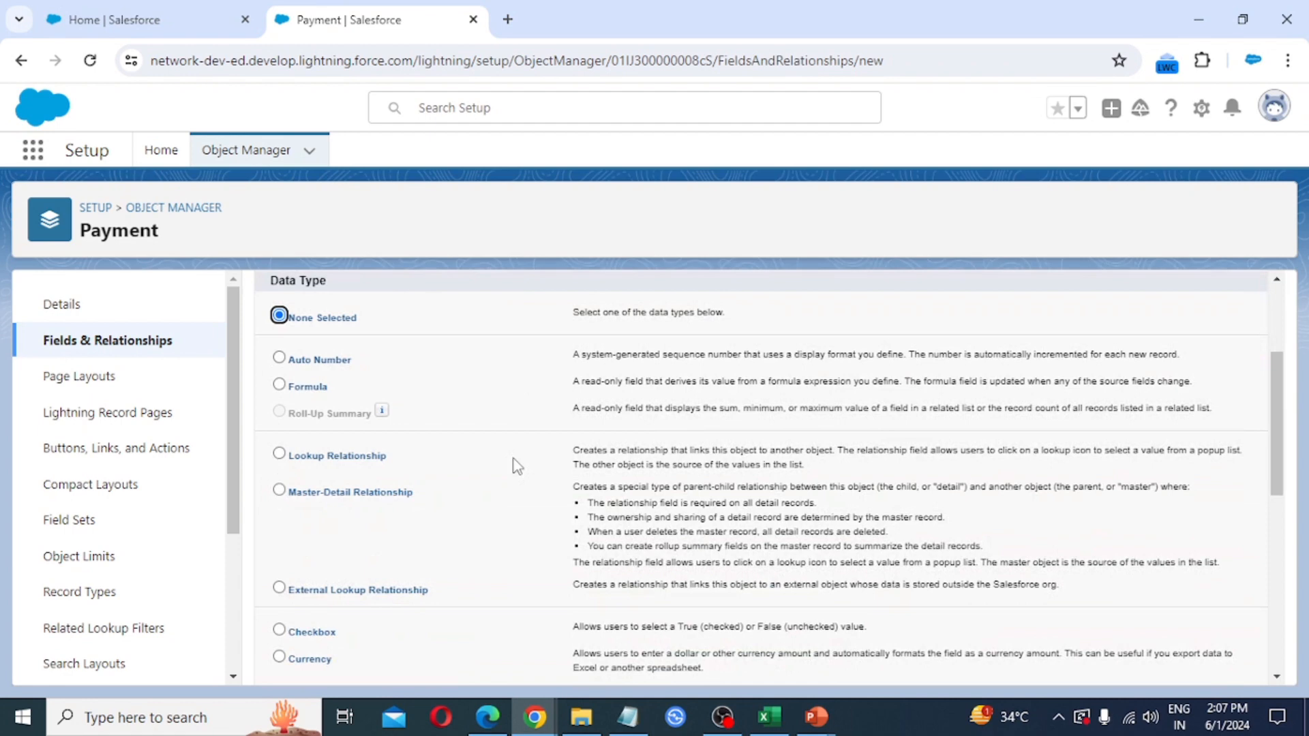
pyautogui.scroll(-3, 517, 467)
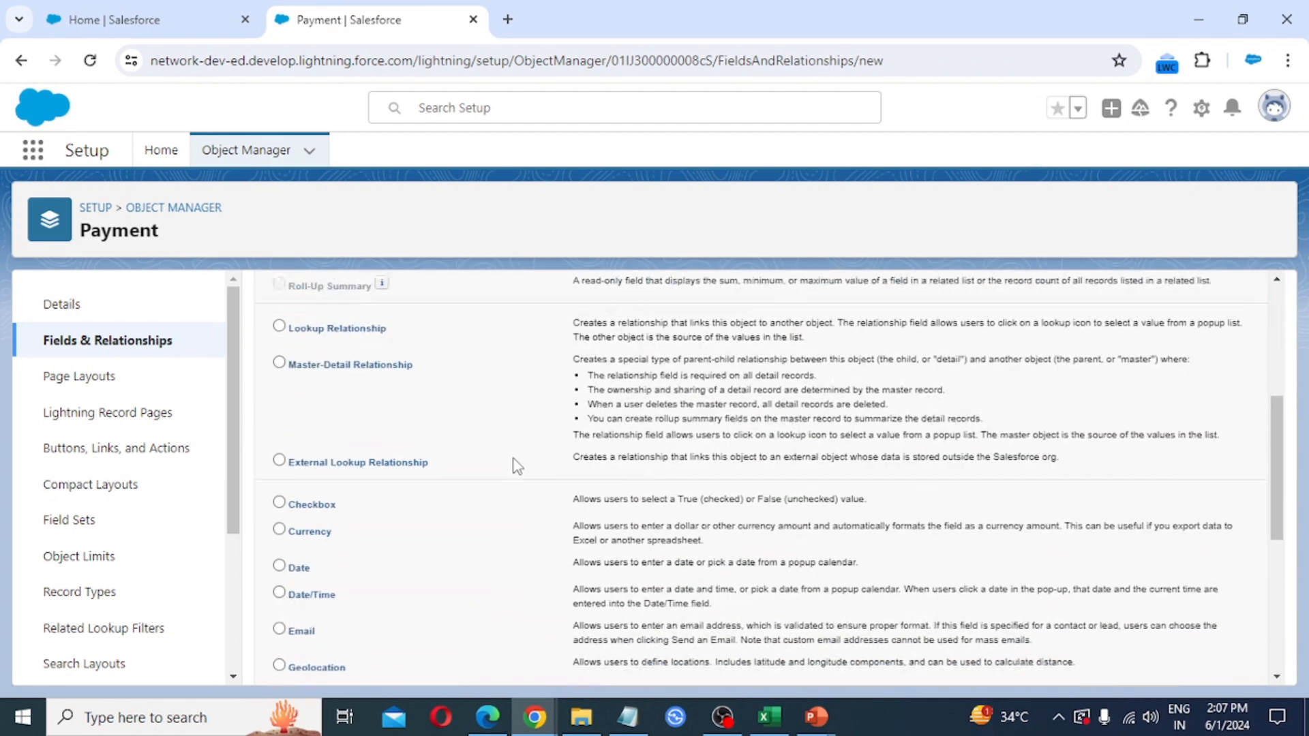
pyautogui.click(298, 505)
pyautogui.scroll(-5, 739, 548)
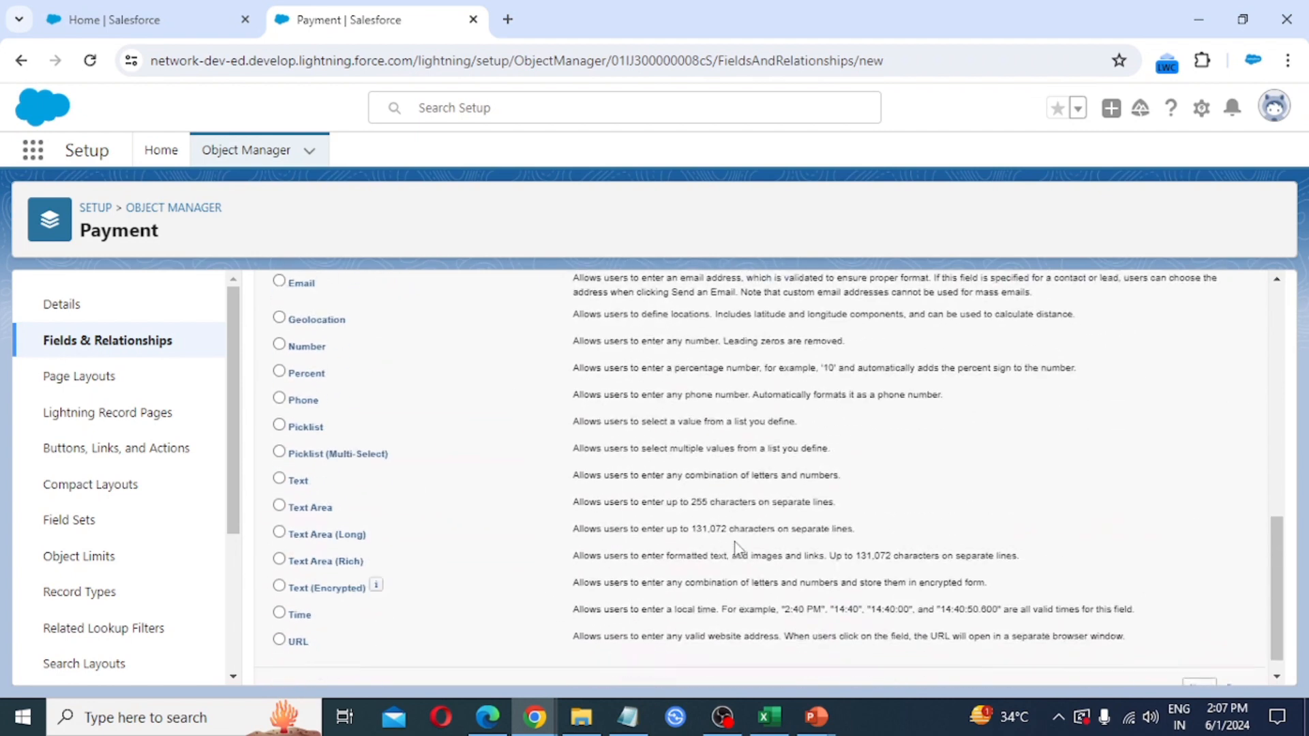
pyautogui.click(1200, 663)
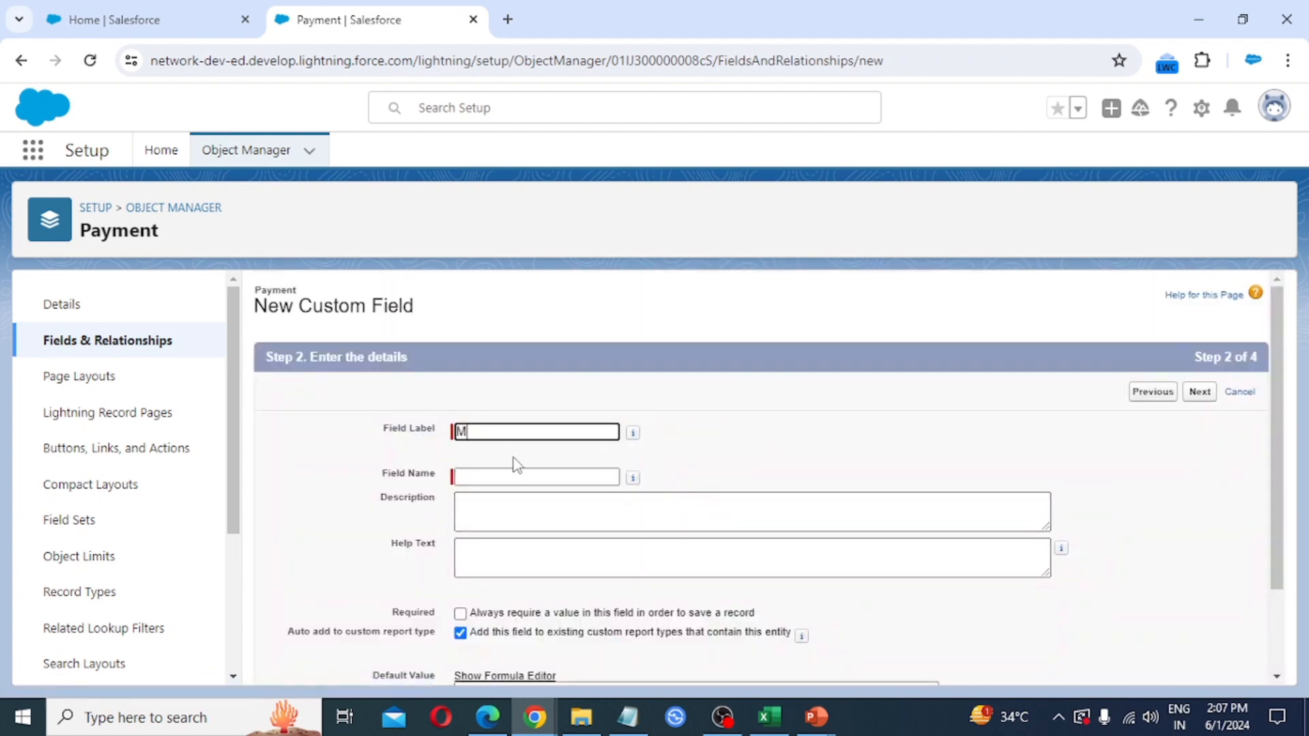
# Label the date field Month and continue to its field-level security settings.
pyautogui.write('Month')
pyautogui.press('Tab')
pyautogui.scroll(-2, 516, 466)
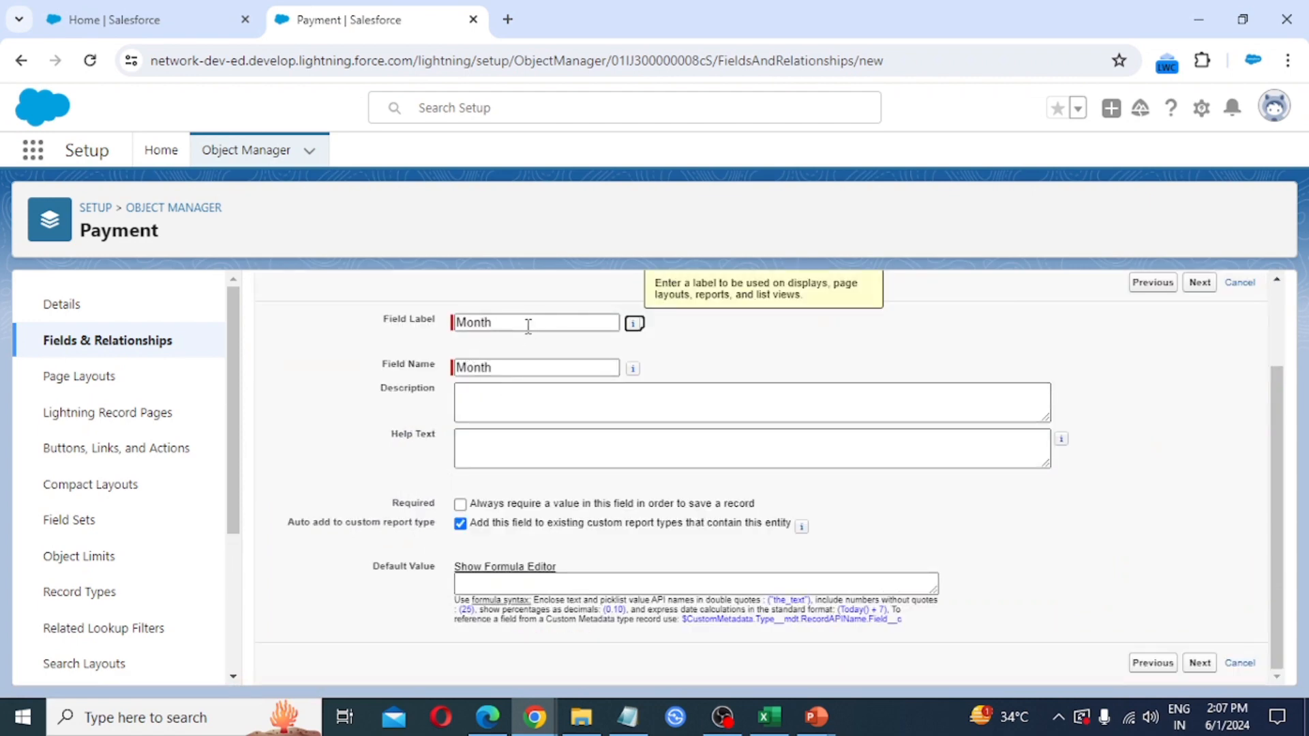
pyautogui.click(1199, 664)
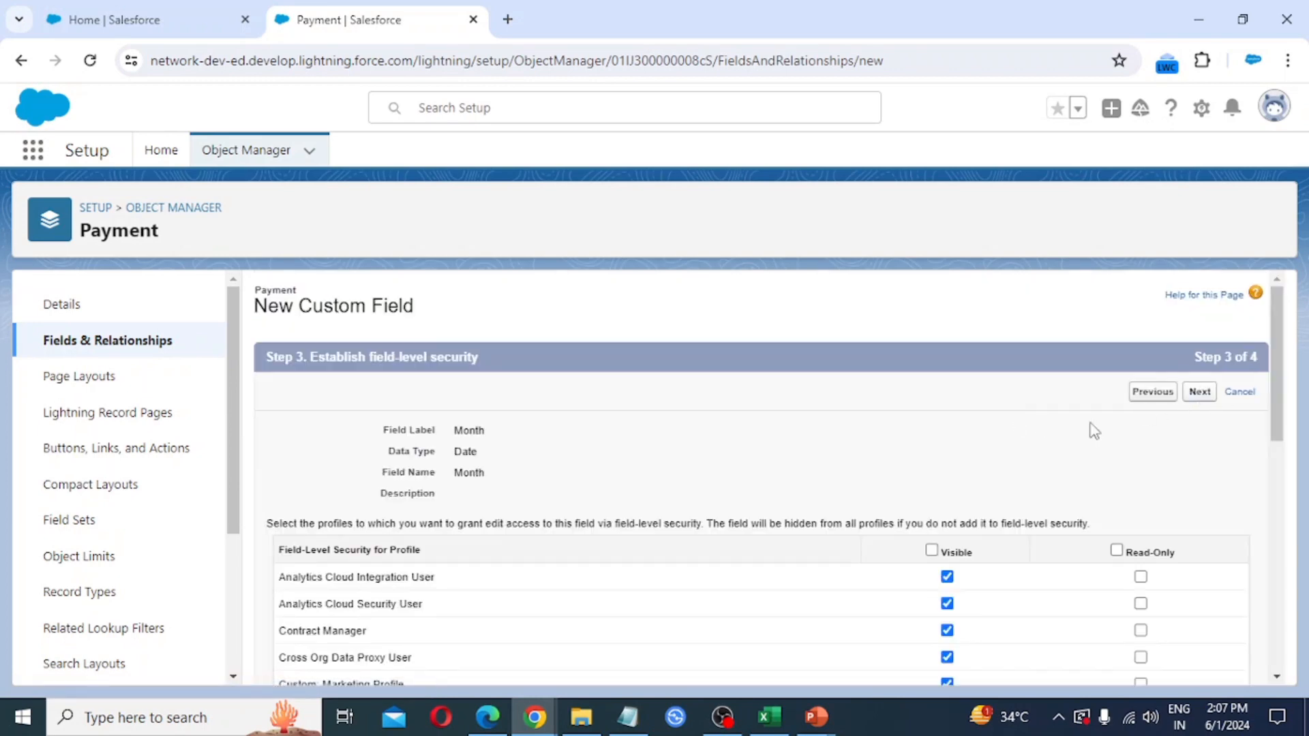
# Accept the default field-level security and Payment Layout for the Month field, save it and start another field.
pyautogui.scroll(-10, 531, 443)
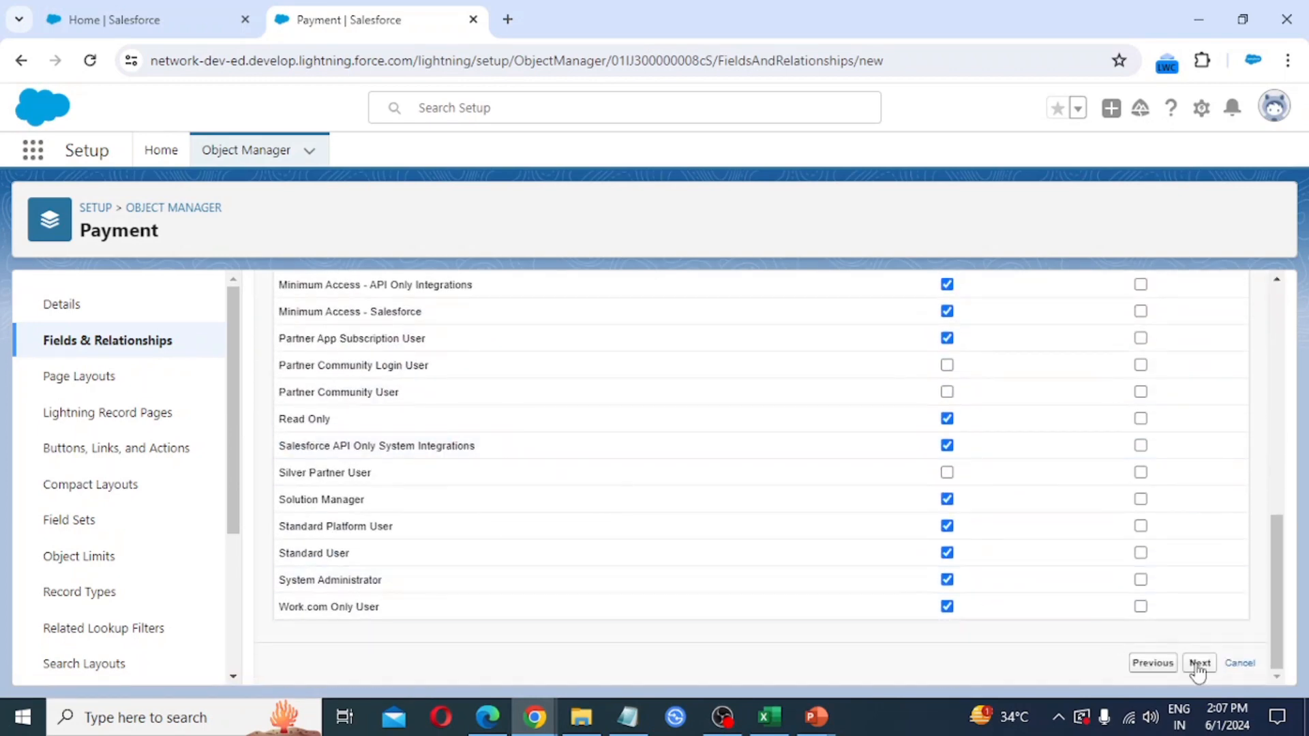
pyautogui.click(1198, 665)
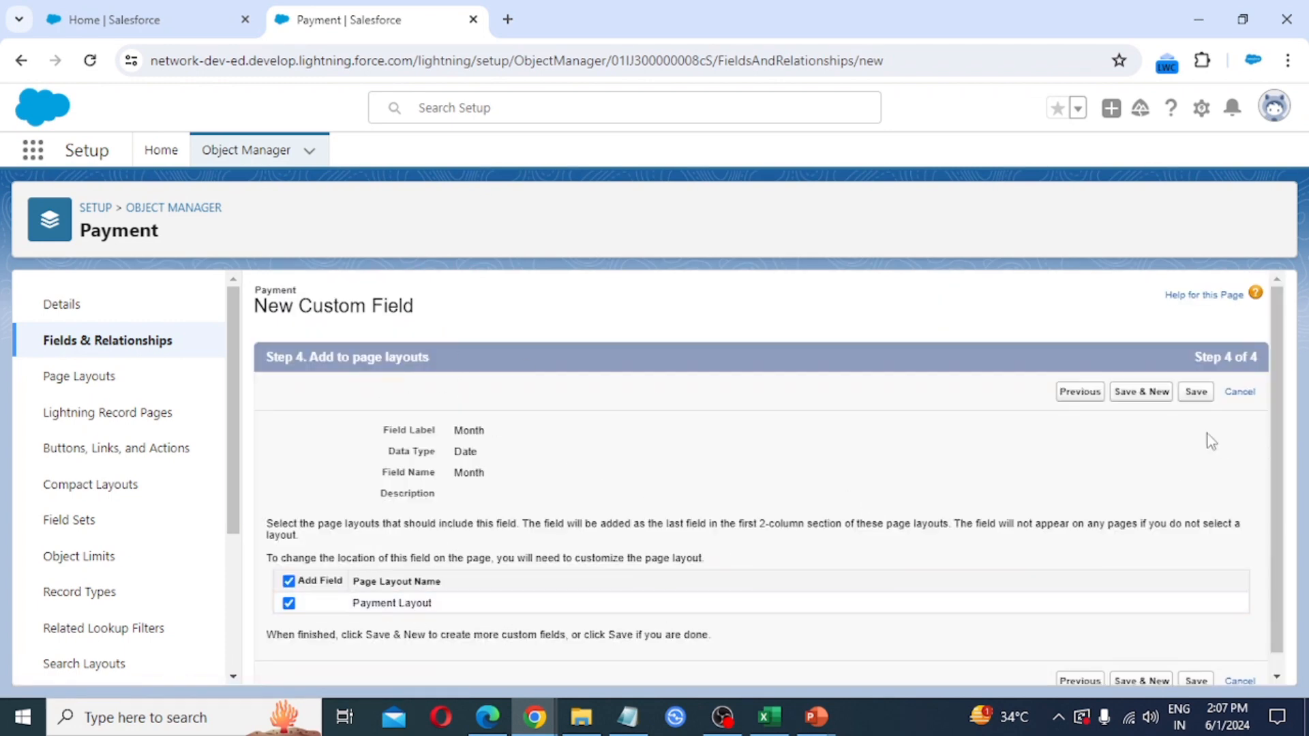
pyautogui.click(1145, 402)
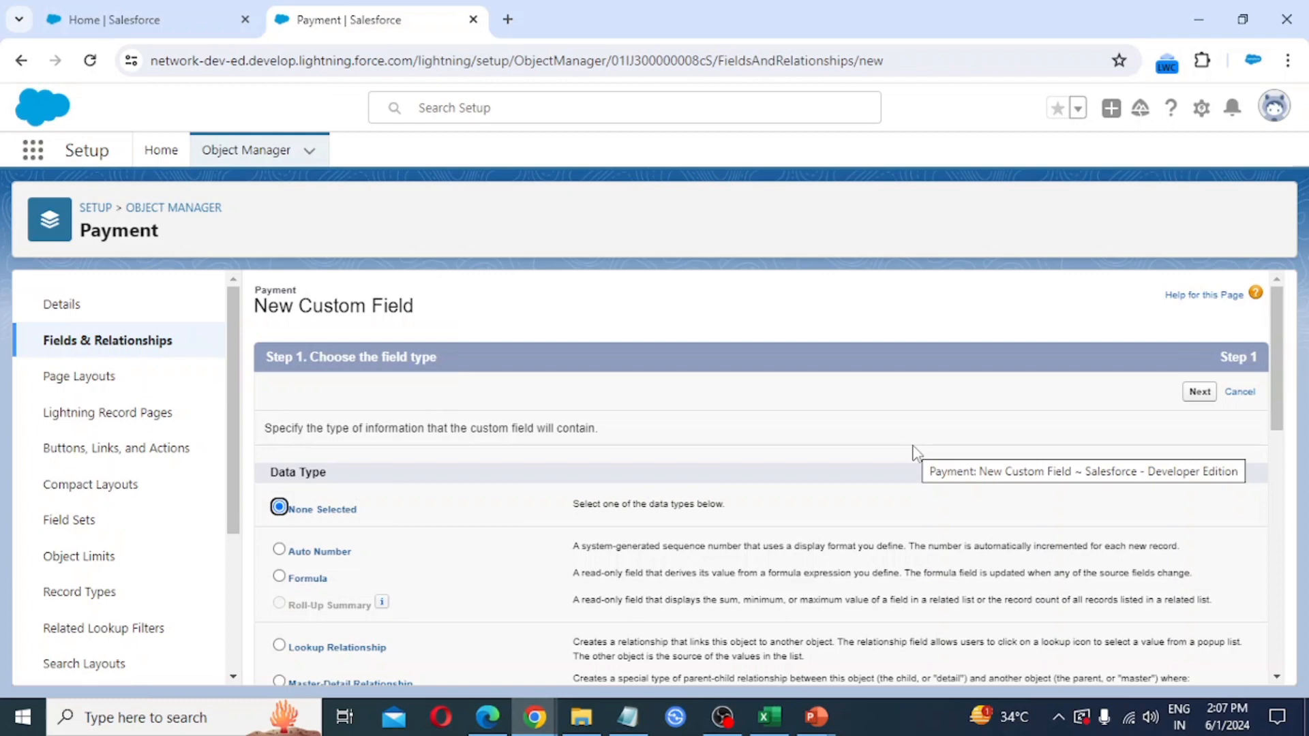
# Choose Master-Detail Relationship as the data type of the fourth custom field and continue to the related object.
pyautogui.scroll(-4, 578, 504)
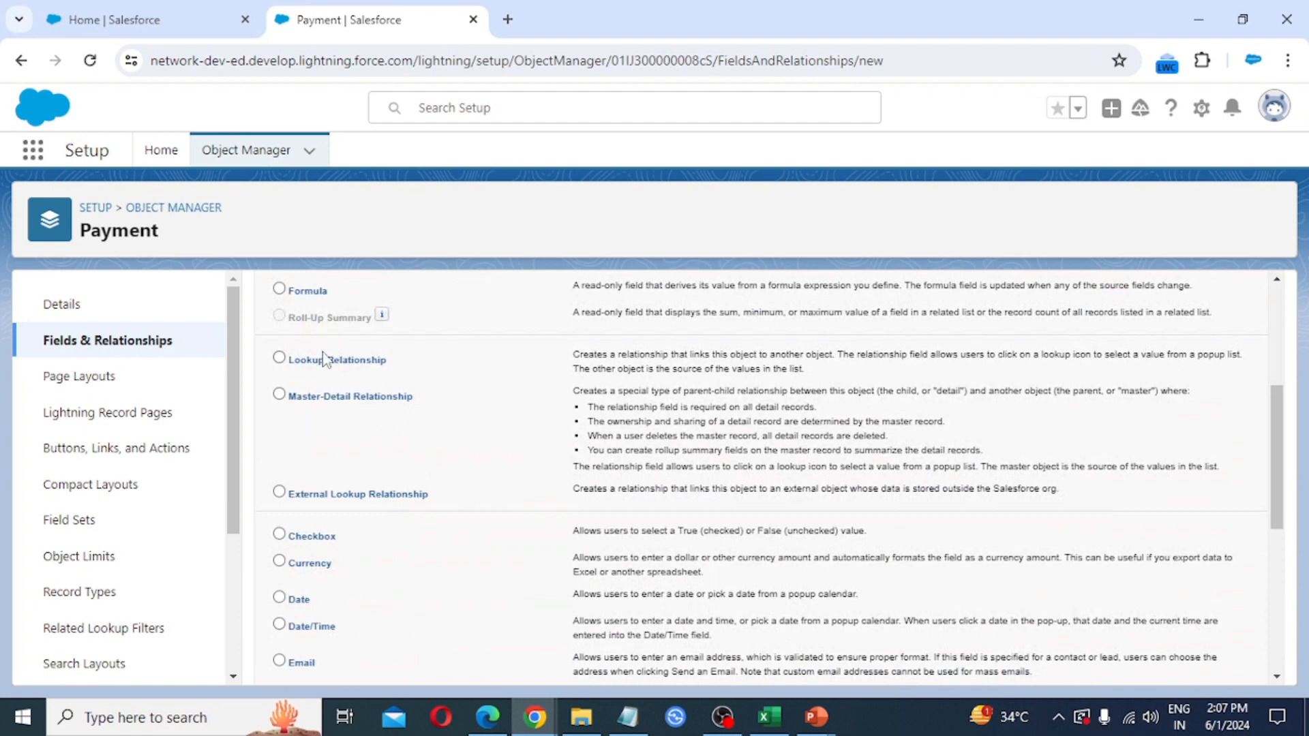
pyautogui.click(279, 394)
pyautogui.scroll(-10, 1166, 449)
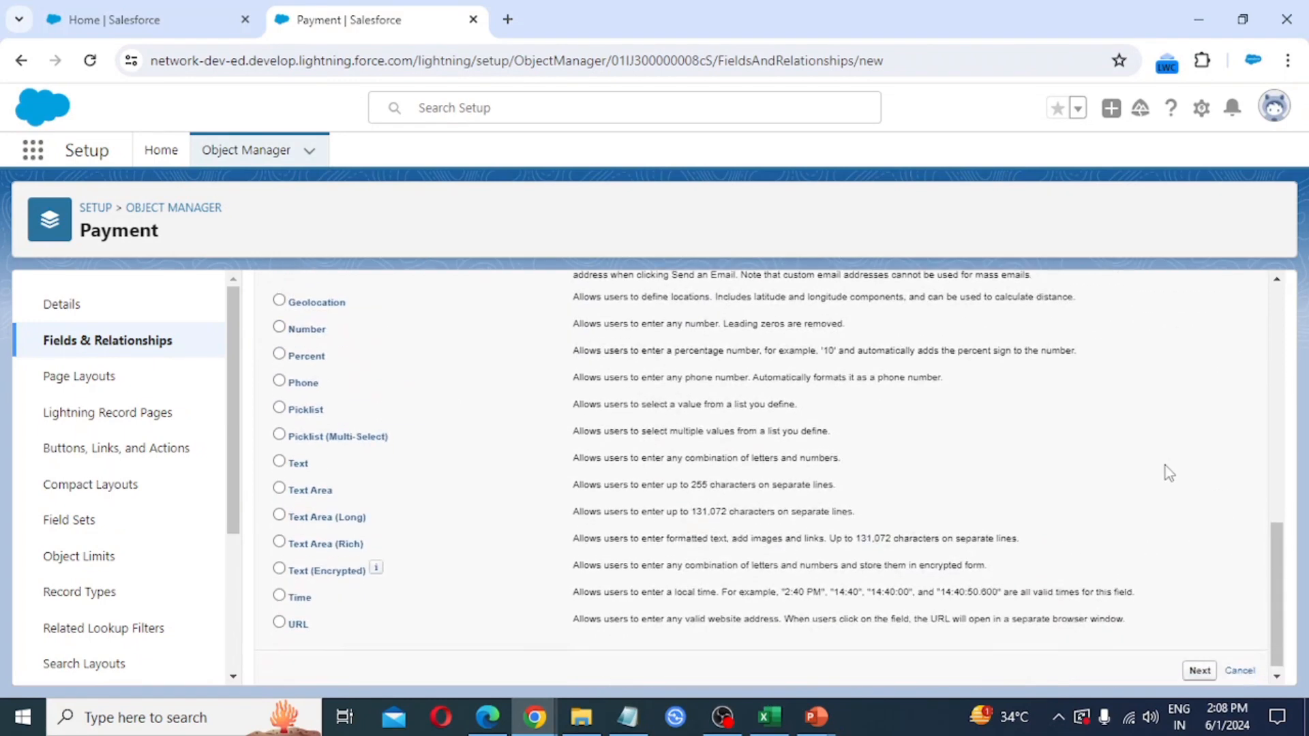
pyautogui.click(1199, 662)
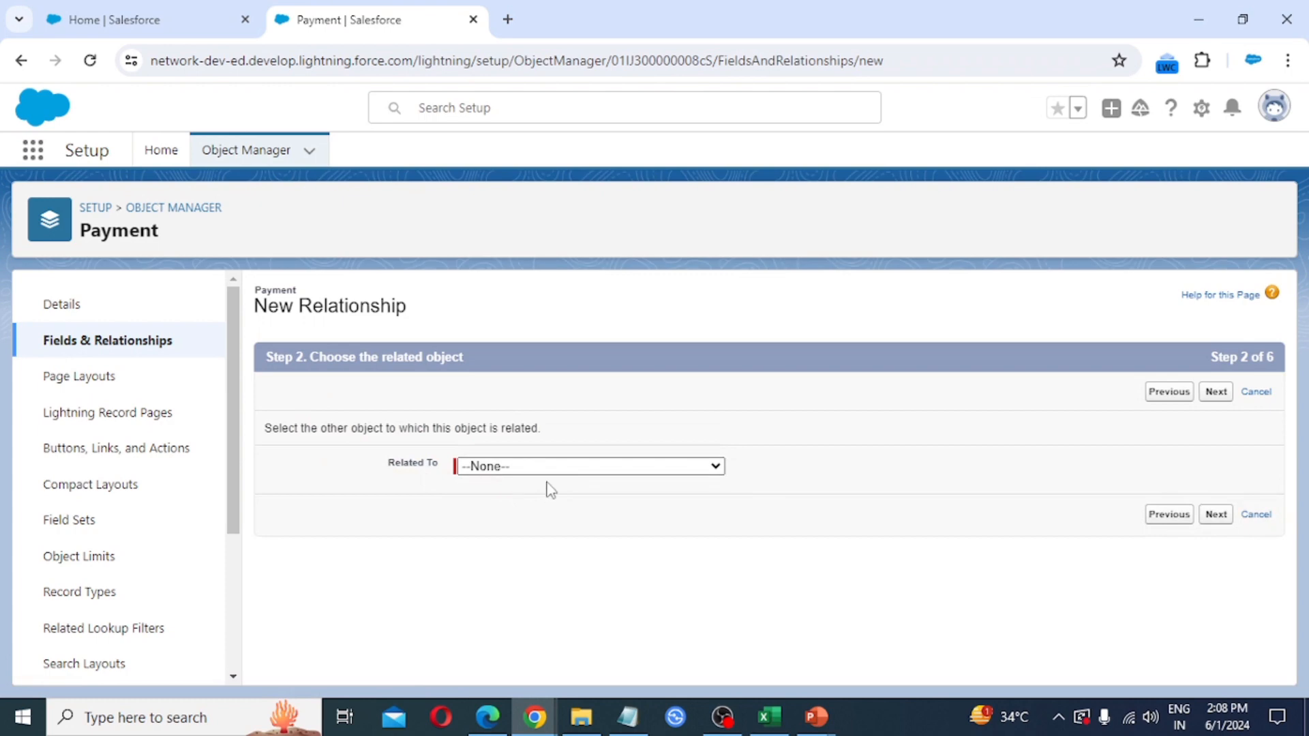
# Relate the Payment object to the Employee object and continue to the field's label and name.
pyautogui.click(596, 469)
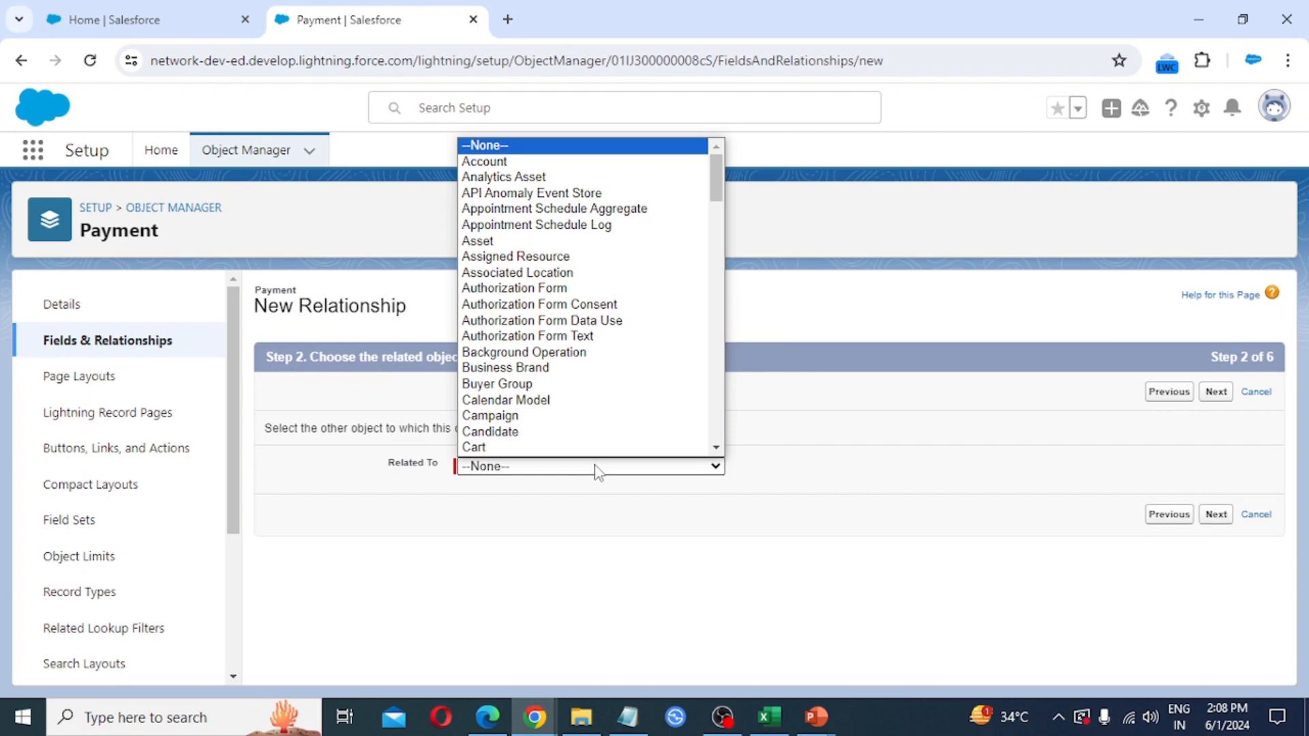
pyautogui.press('e')
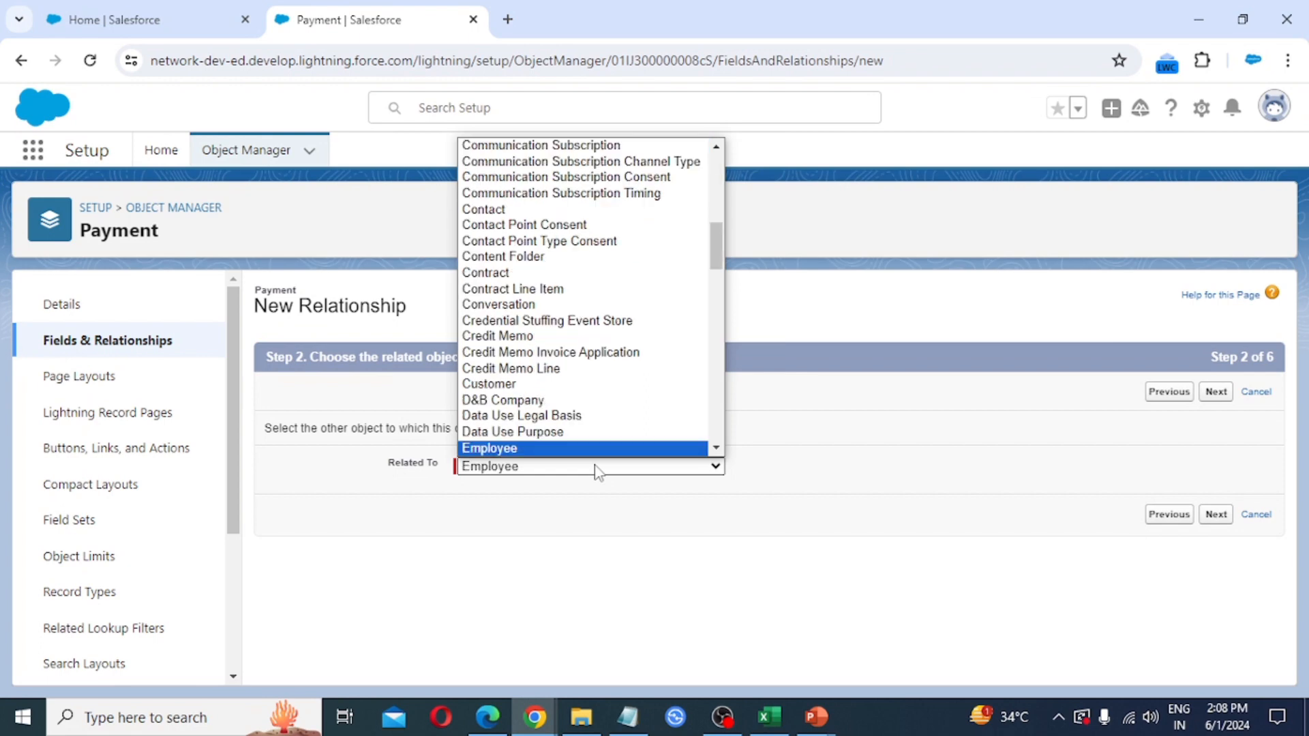
pyautogui.press('Return')
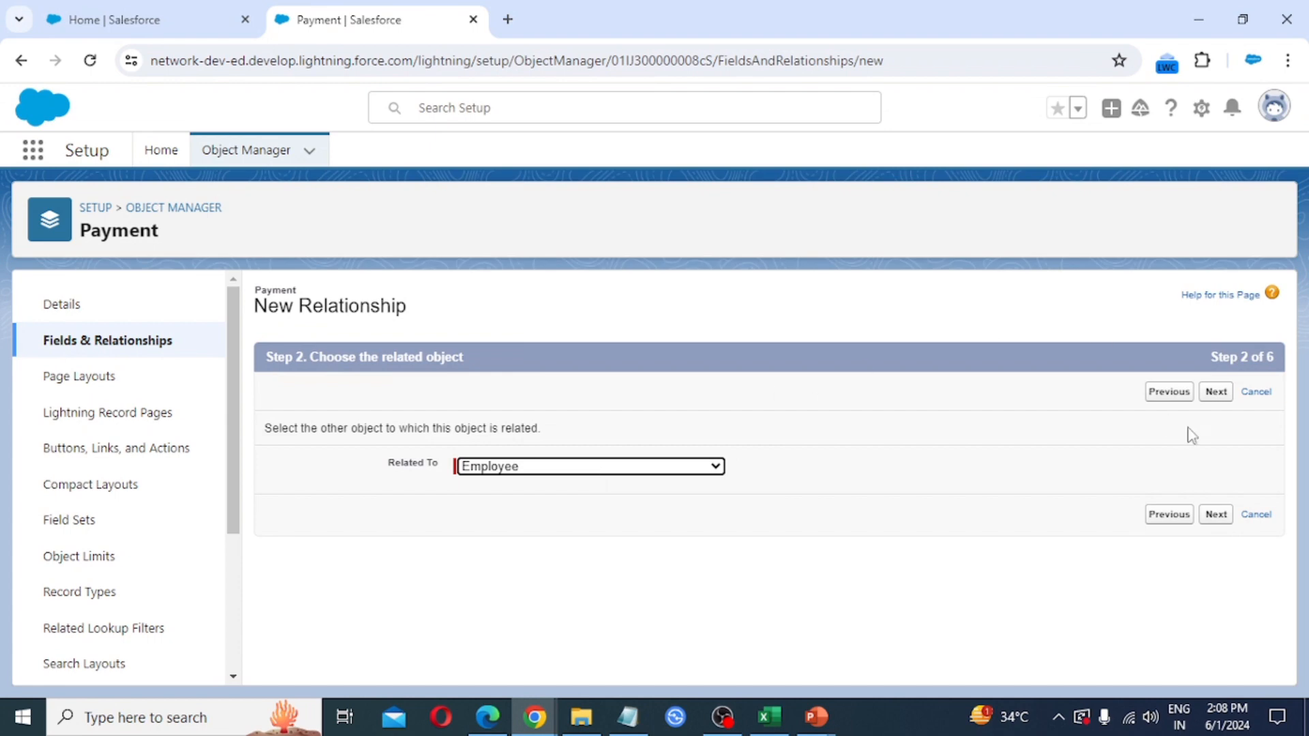
pyautogui.click(1216, 392)
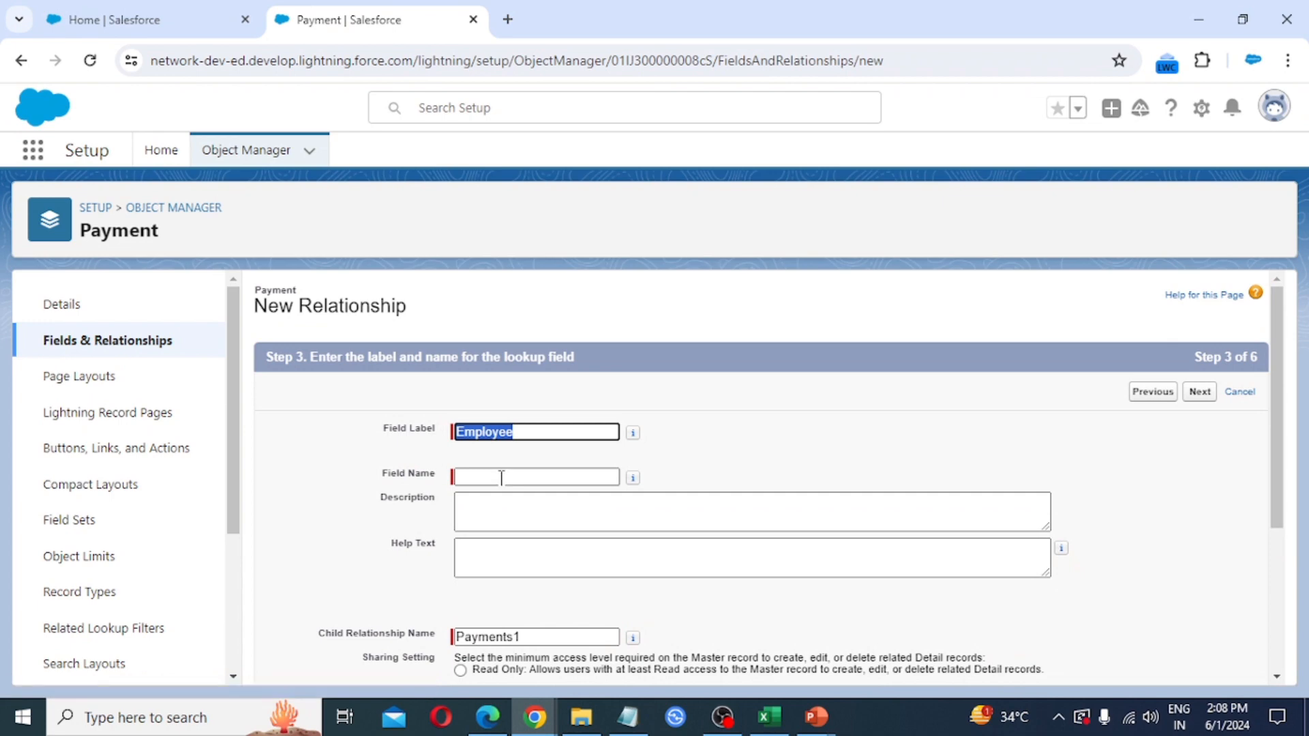
# Keep Employee as the relationship's label and fill in its field name, accept the remaining defaults and continue to field-level security.
pyautogui.press('Tab')
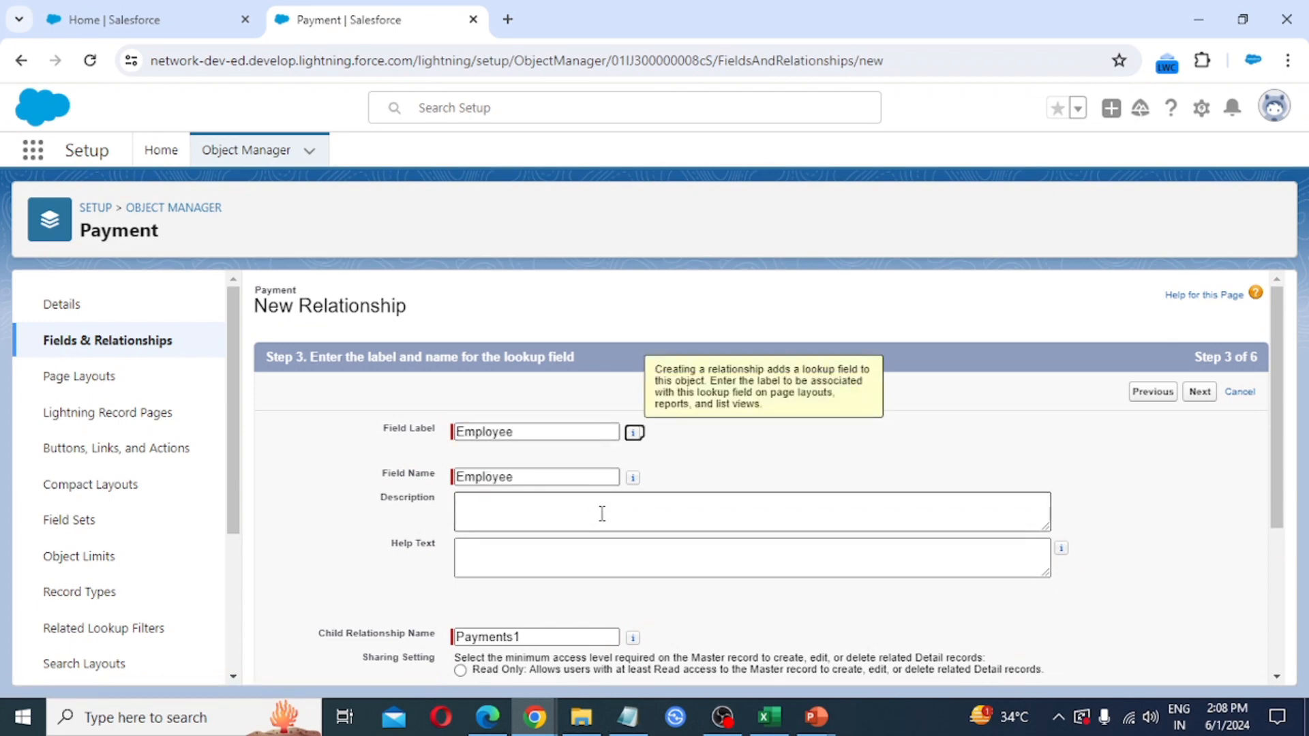
pyautogui.scroll(-3, 596, 505)
pyautogui.scroll(-1, 596, 509)
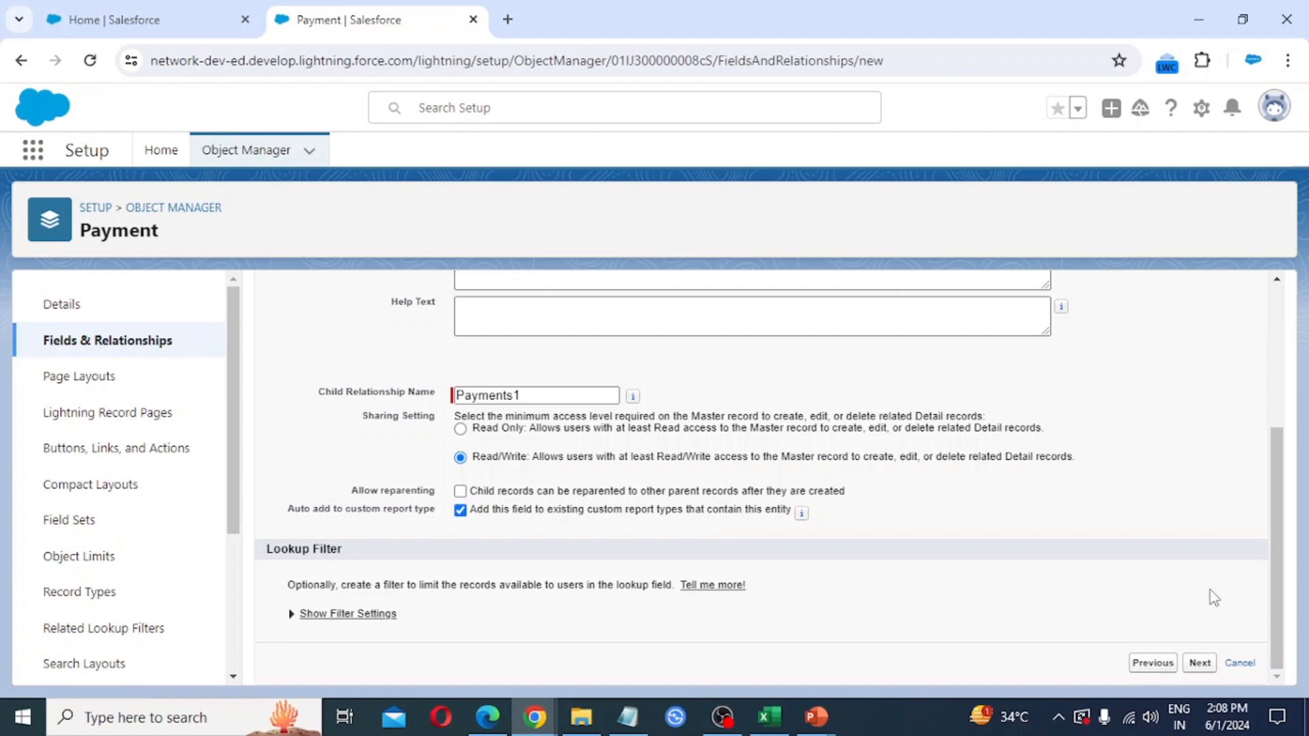
pyautogui.click(1201, 664)
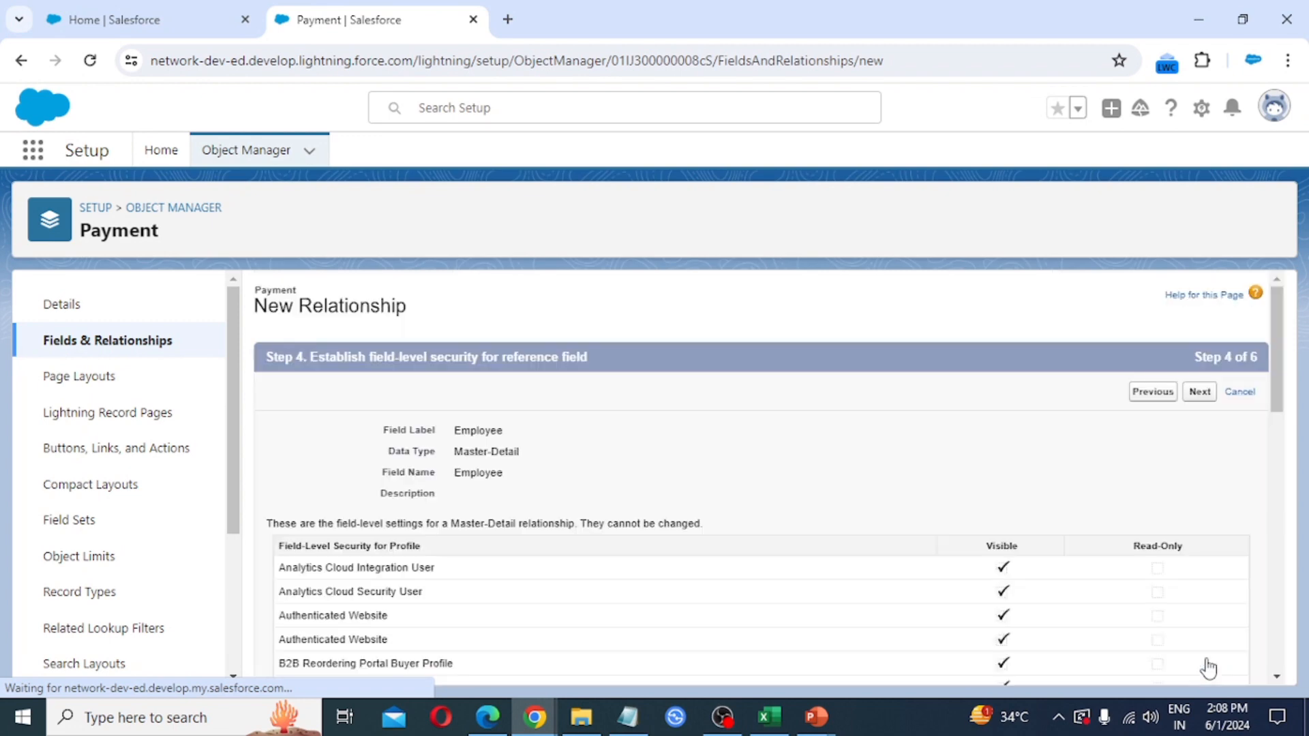
# Accept the default field-level security, Payment Layout and Payments related list for the Employee relationship and save it.
pyautogui.click(1200, 394)
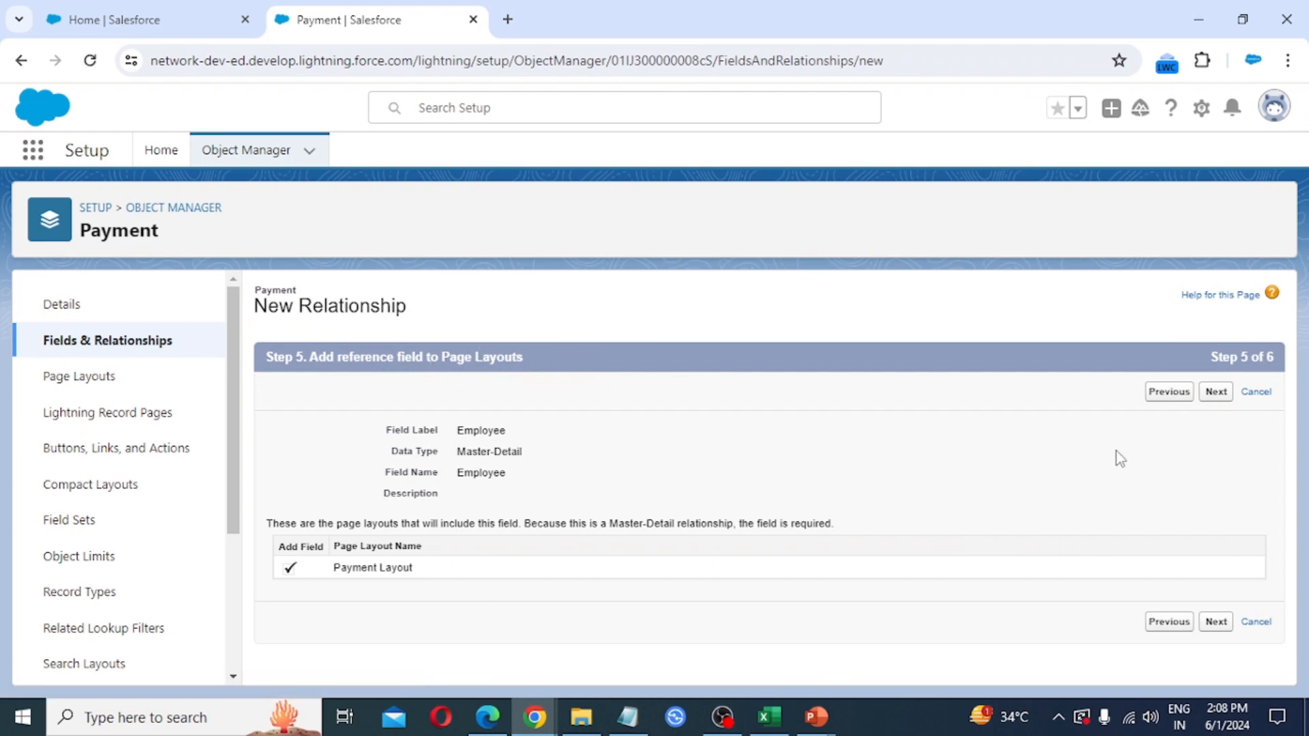
pyautogui.click(1217, 393)
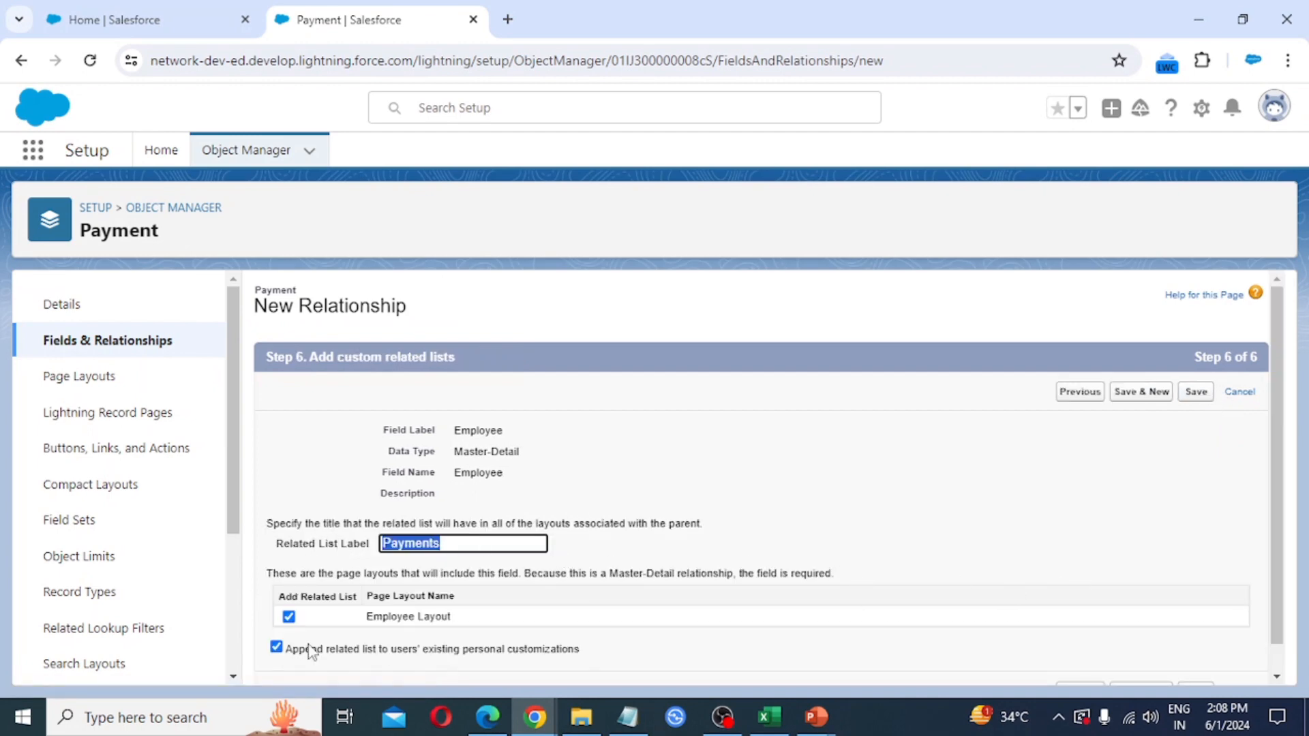
pyautogui.scroll(-1, 402, 600)
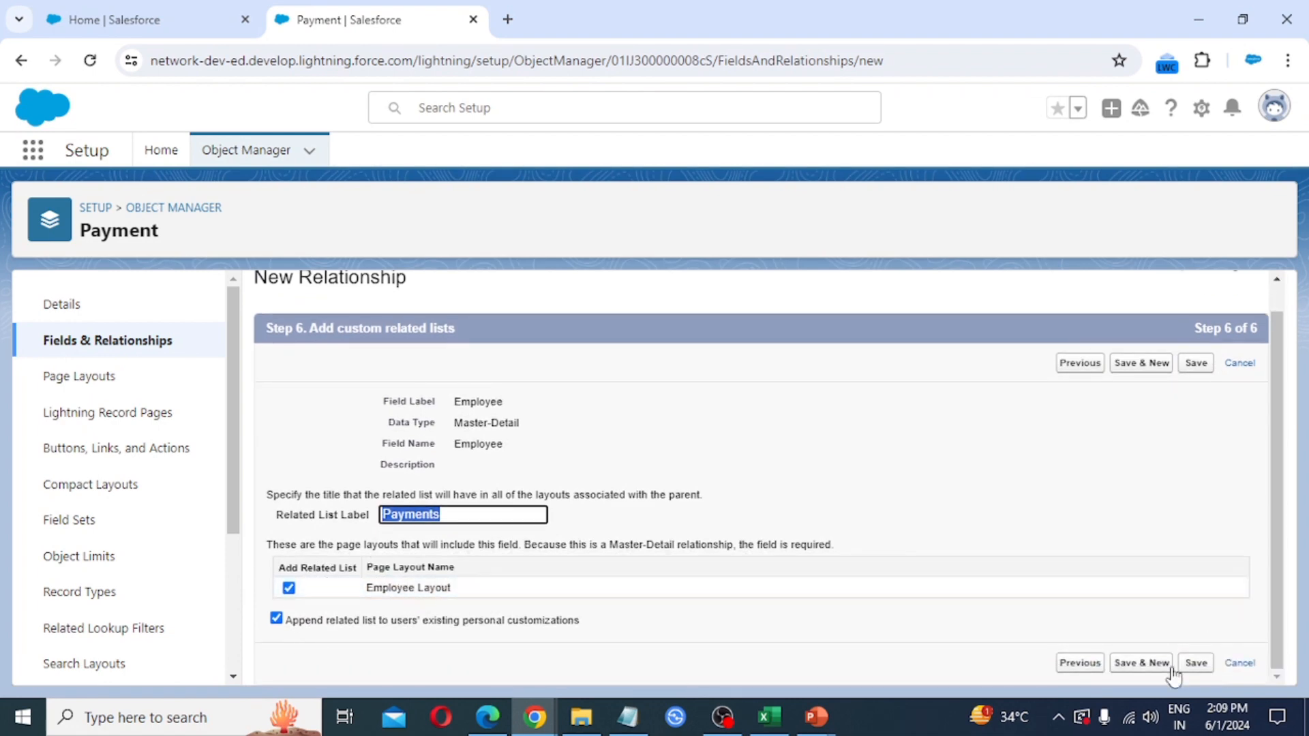
pyautogui.click(1197, 365)
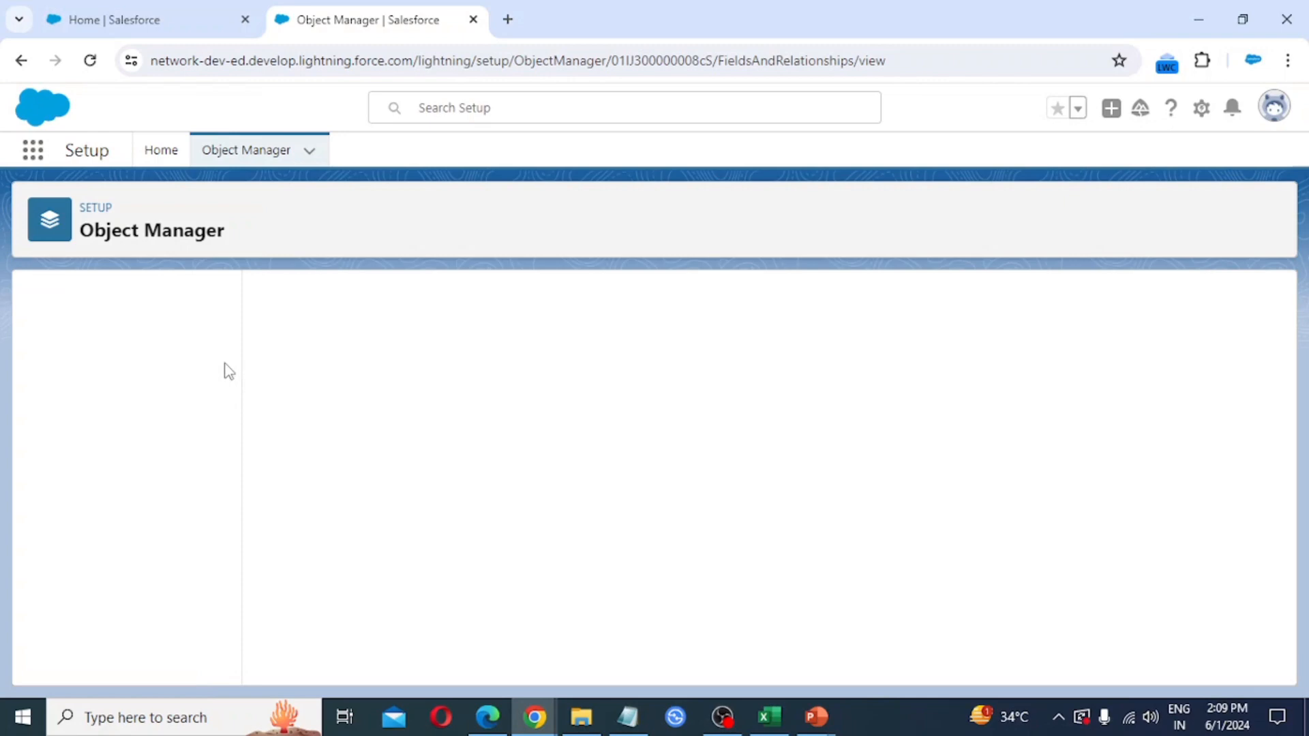
# Switch to the Setup Home browser page, search the available apps for ems and open the EMS app.
pyautogui.click(144, 10)
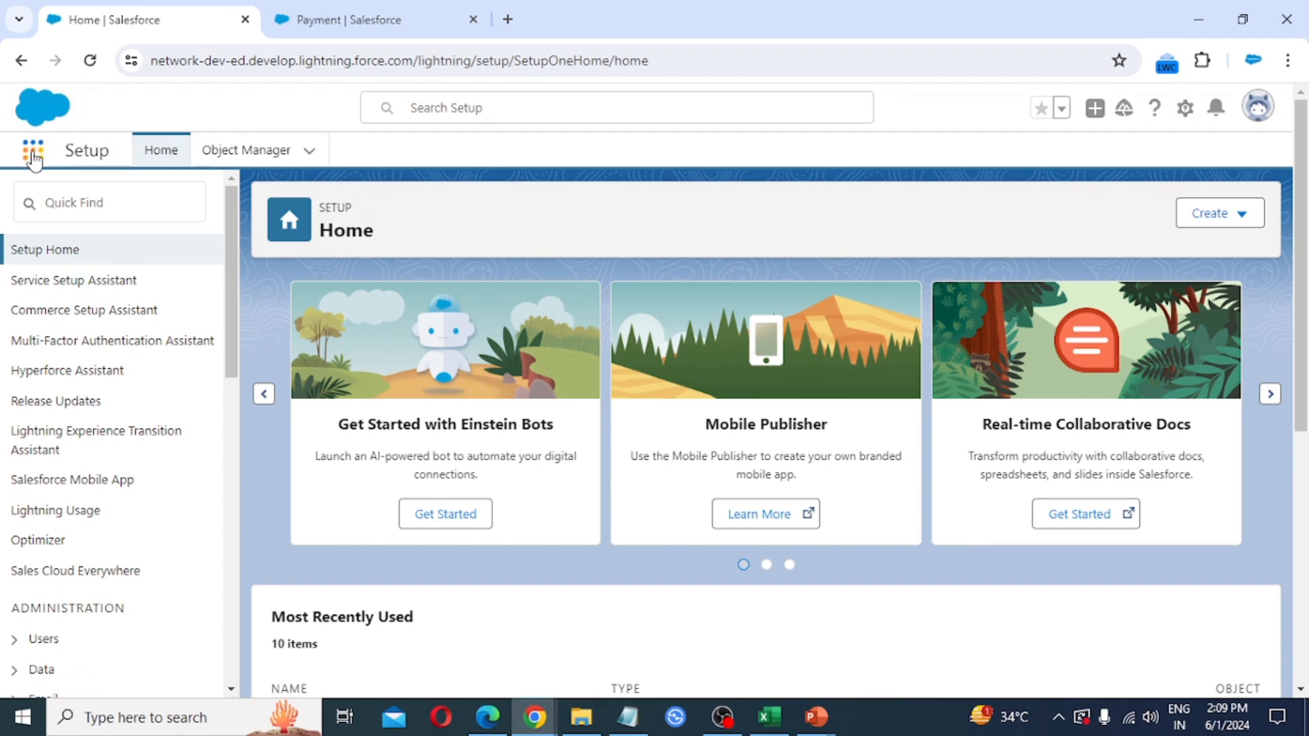
pyautogui.click(34, 154)
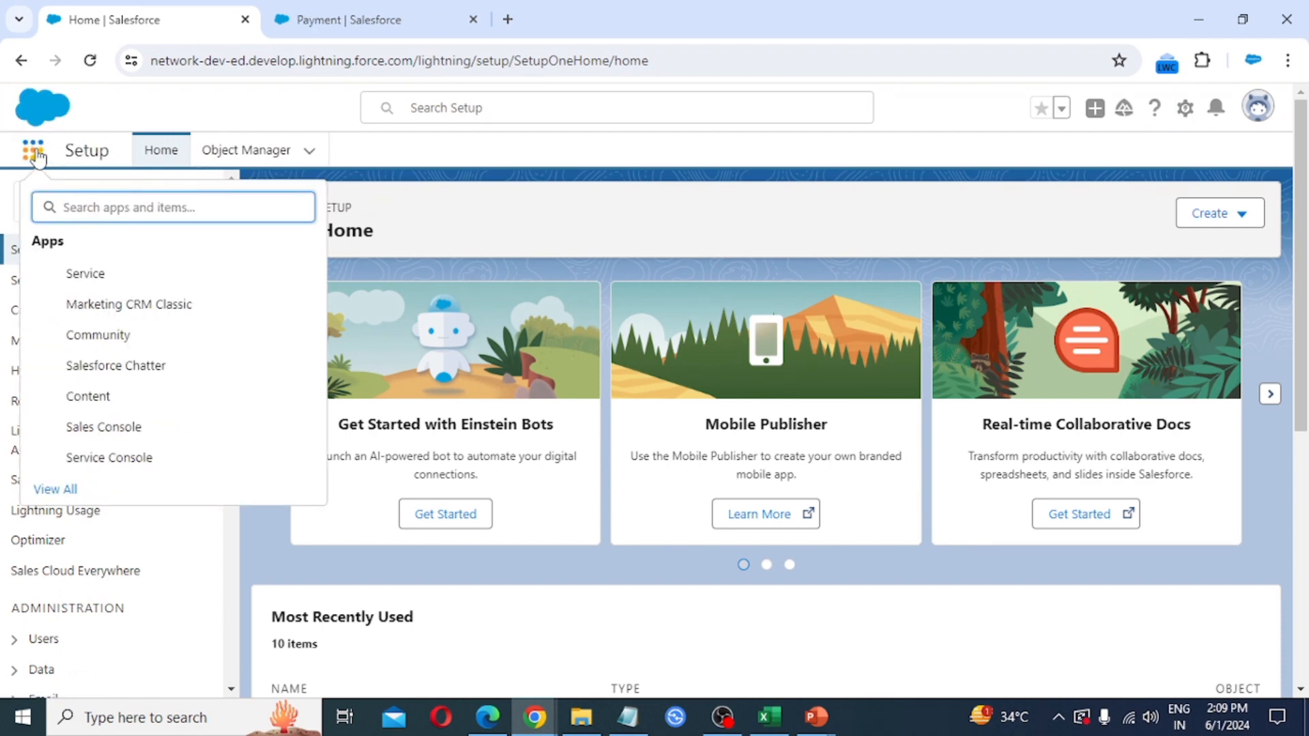
pyautogui.write('ems')
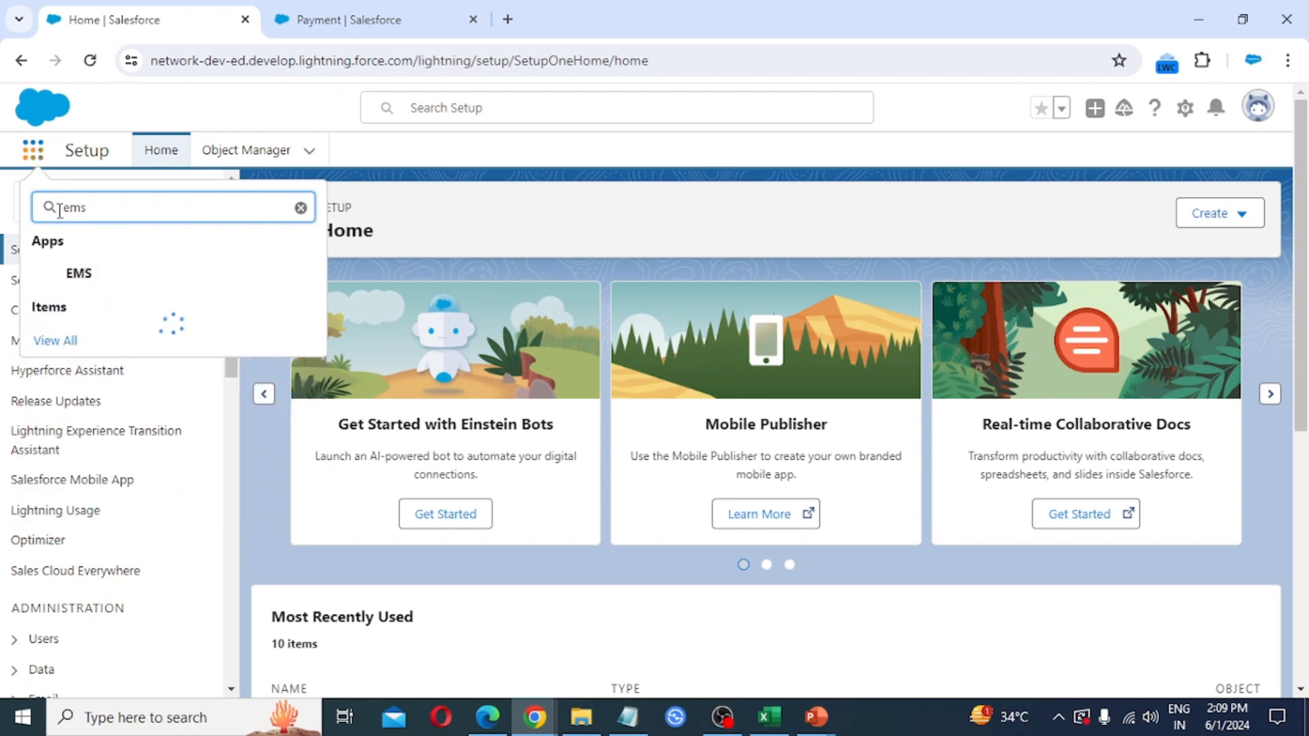
pyautogui.click(116, 282)
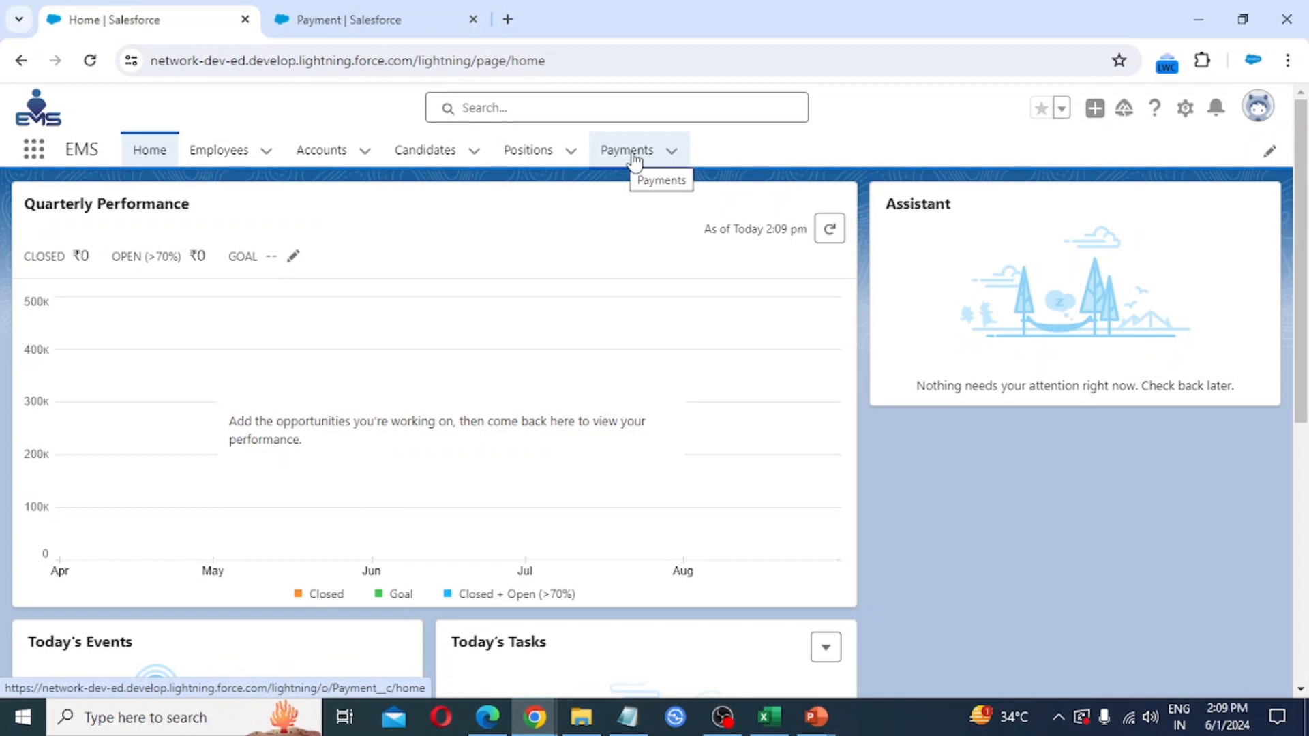
# Open the Payments list, inspect the field order on a blank New Payment form and close the form without saving.
pyautogui.click(664, 161)
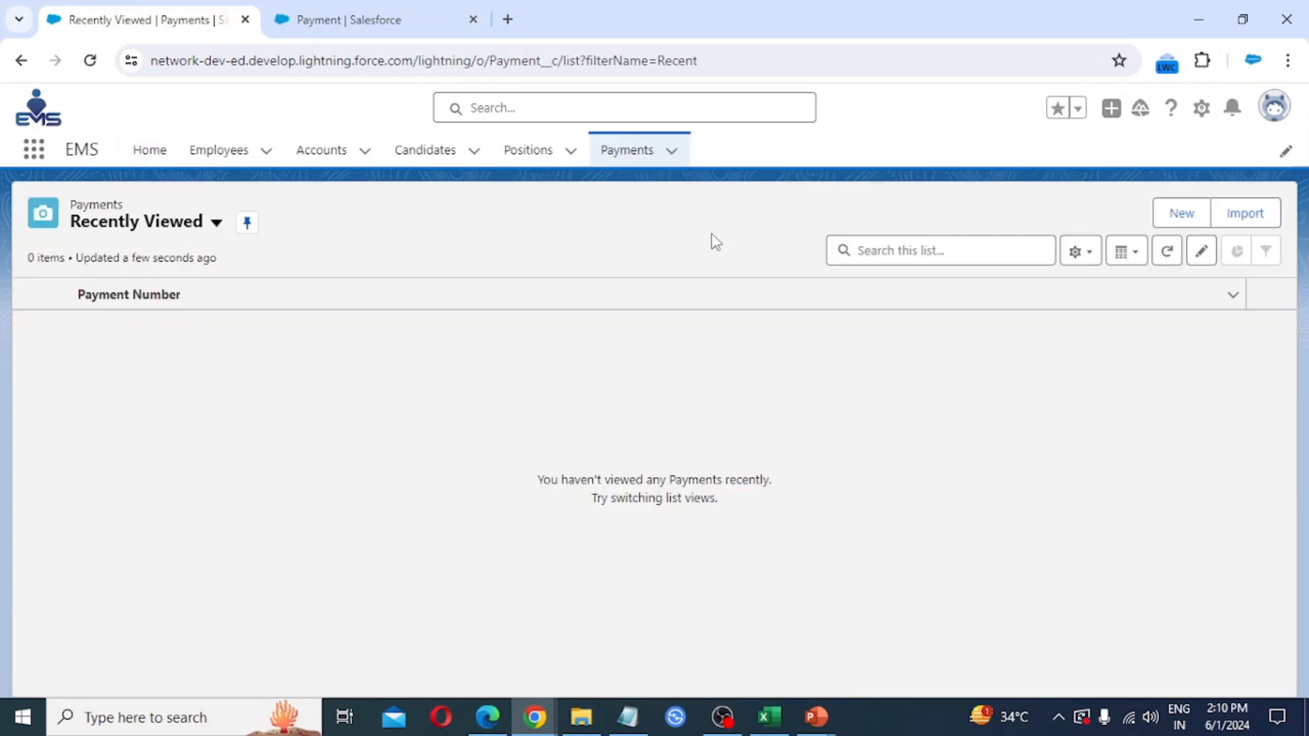
pyautogui.click(626, 156)
pyautogui.click(1185, 215)
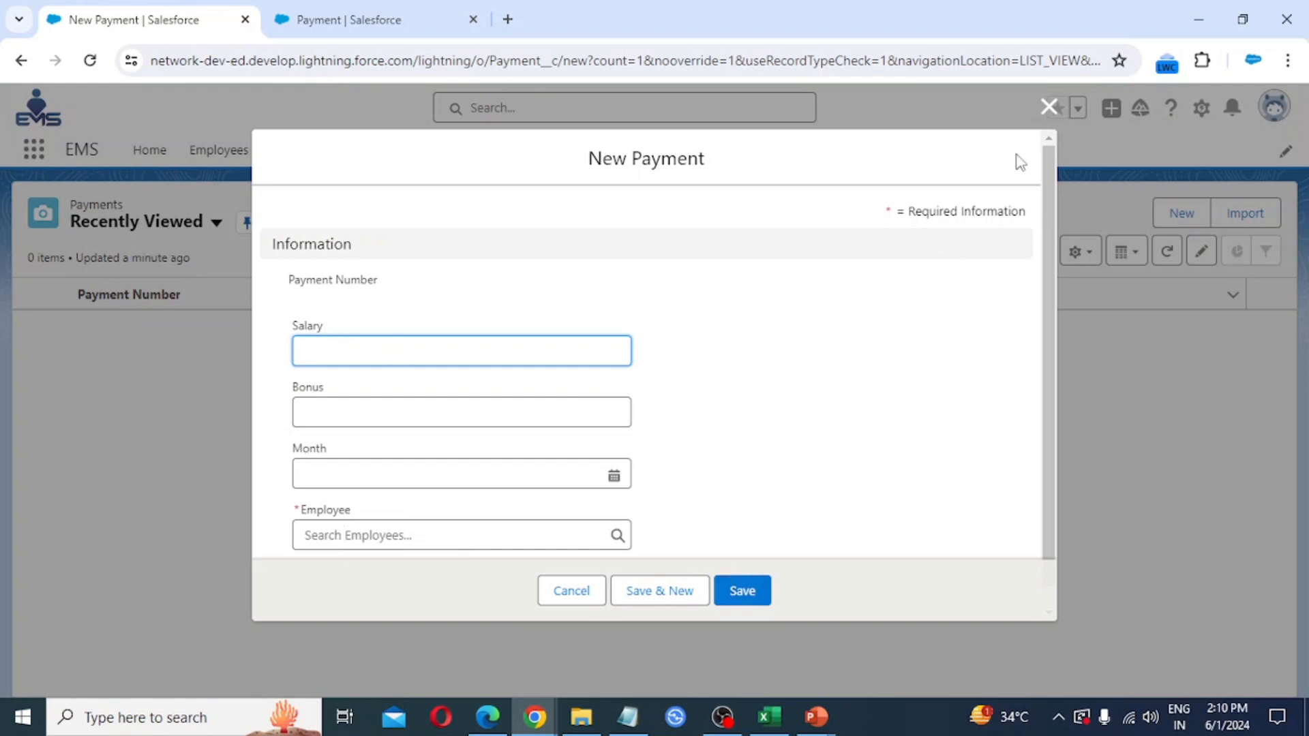
pyautogui.click(1048, 107)
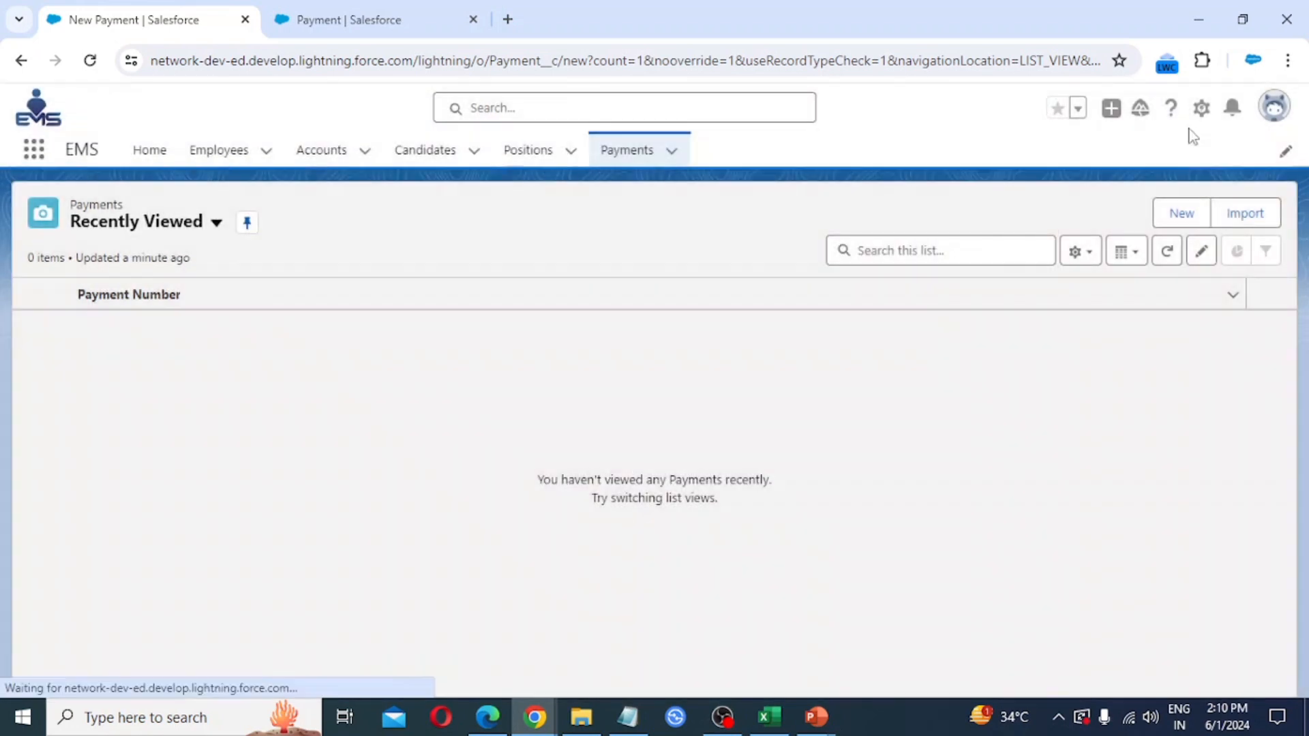
# Open the Payment object's setup and open its Payment Layout page layout for editing.
pyautogui.click(1202, 108)
pyautogui.click(1105, 336)
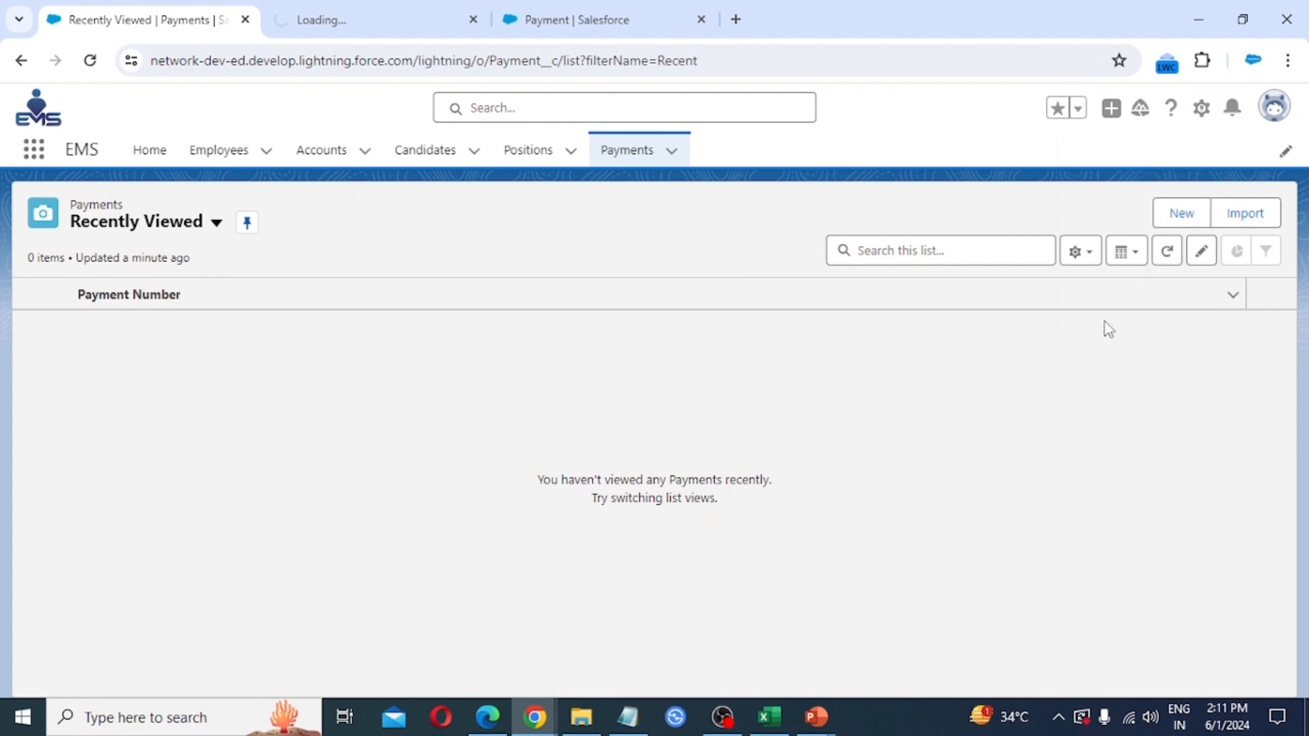
pyautogui.click(699, 19)
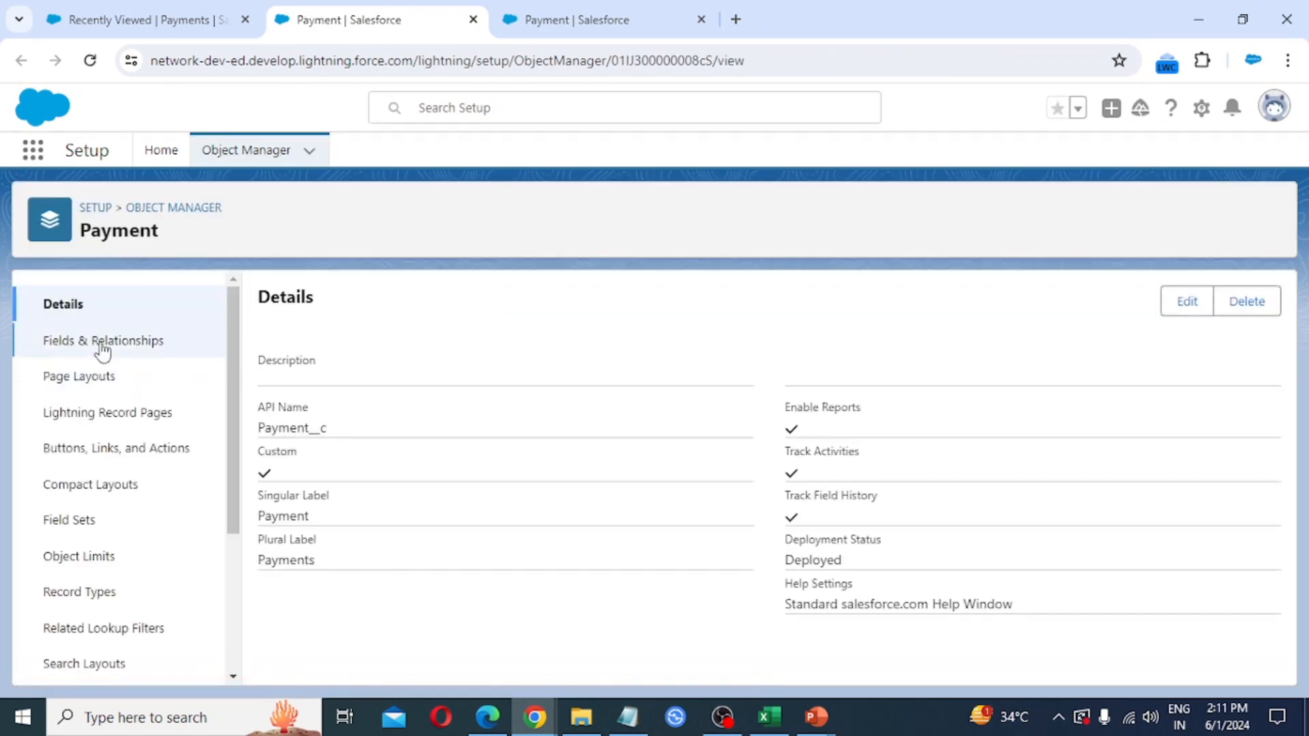
pyautogui.click(84, 381)
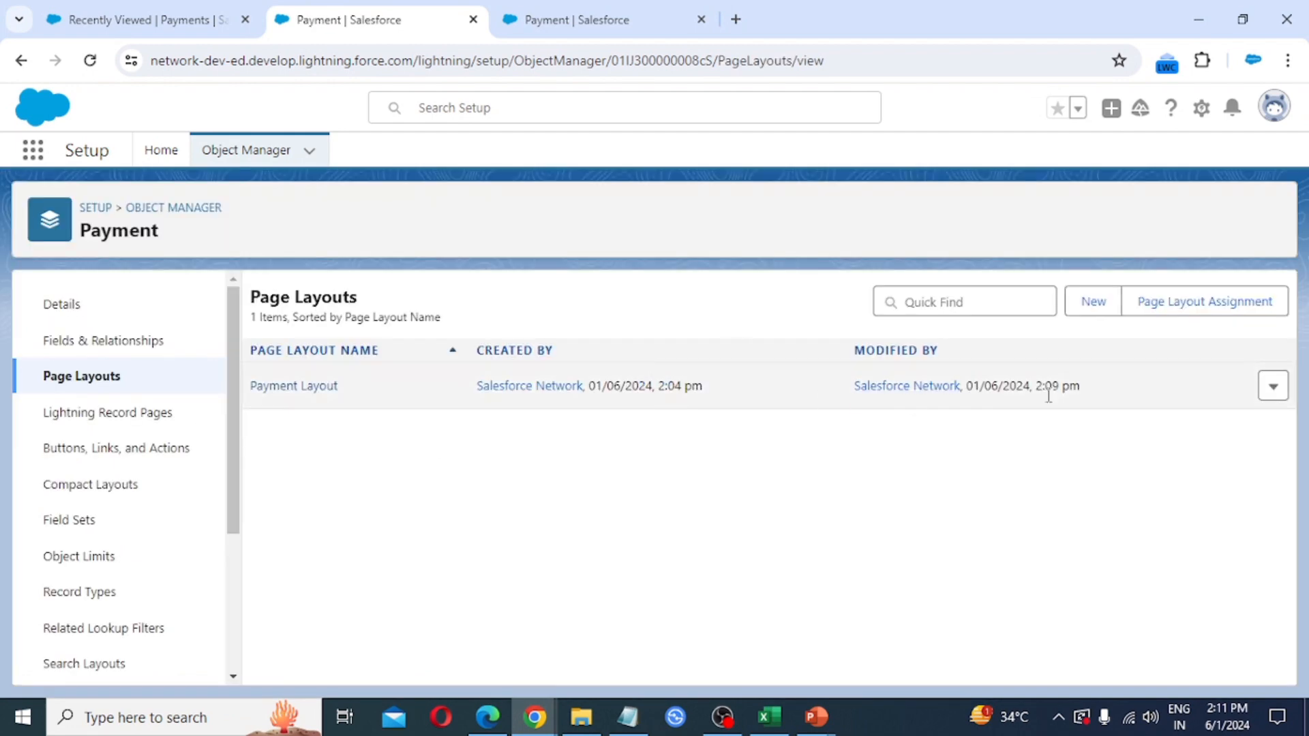
pyautogui.click(1272, 388)
pyautogui.click(1221, 439)
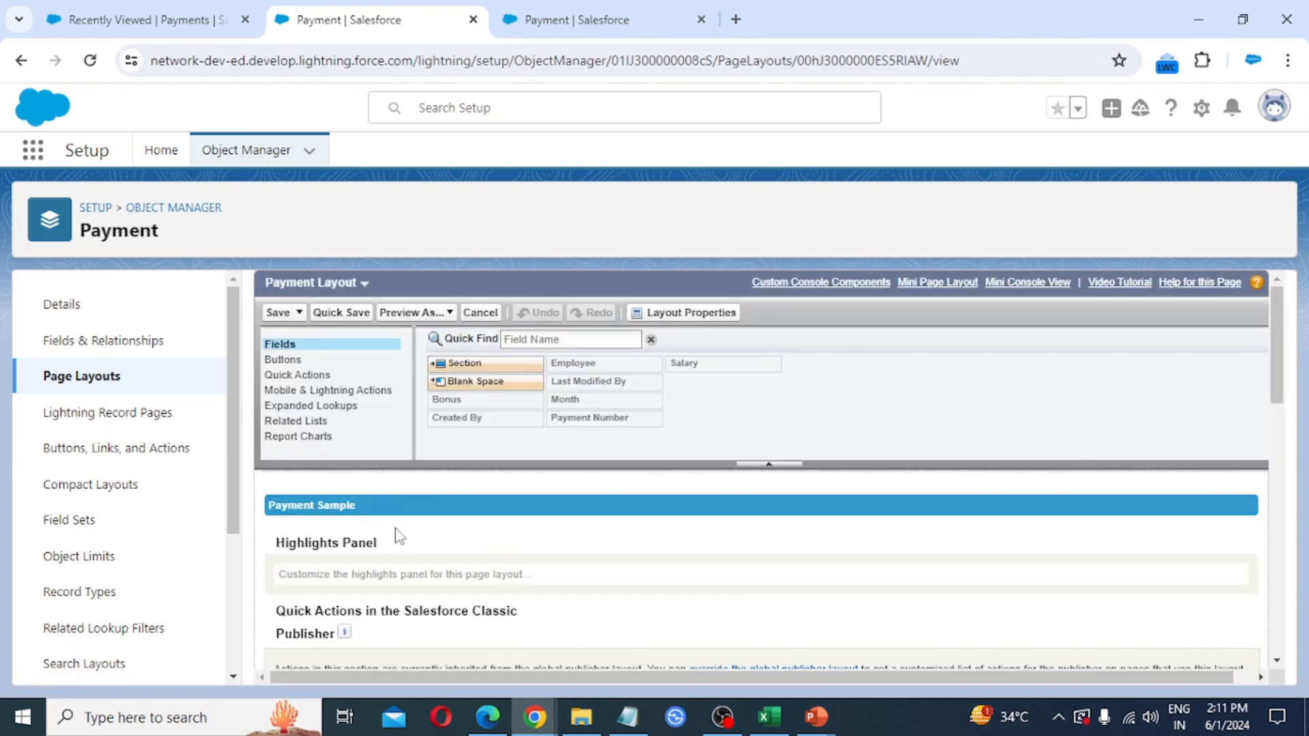
# Move the Employee field directly below Payment Number in the layout's Information section and save the layout.
pyautogui.scroll(-8, 397, 536)
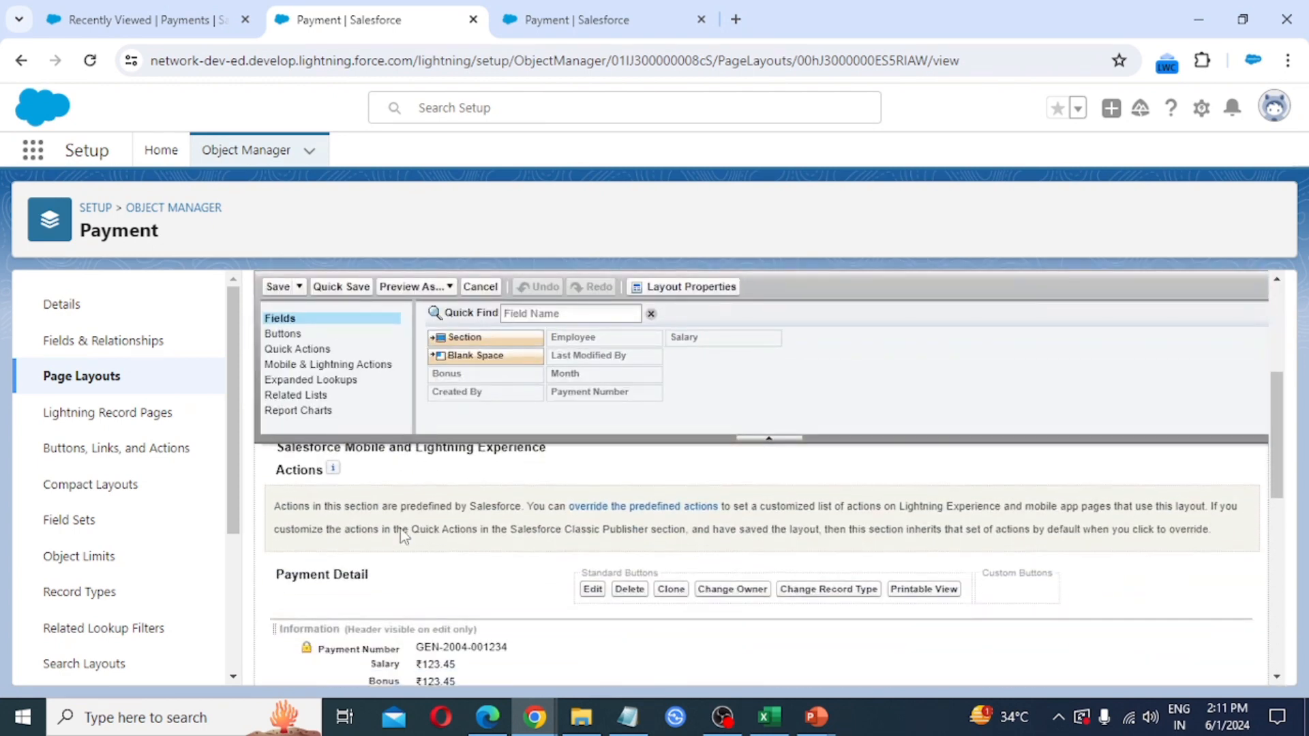
pyautogui.scroll(2, 399, 529)
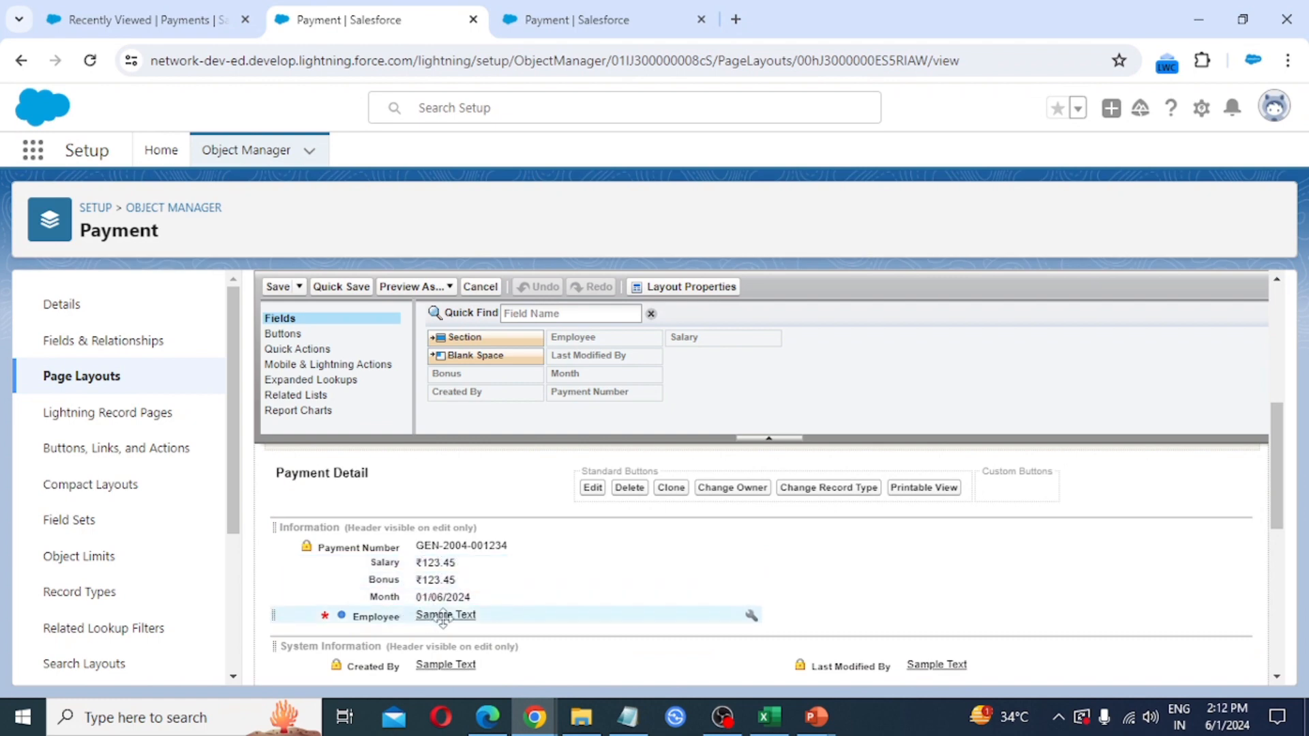
pyautogui.click(497, 617)
pyautogui.moveTo(498, 617); pyautogui.dragTo(503, 560)
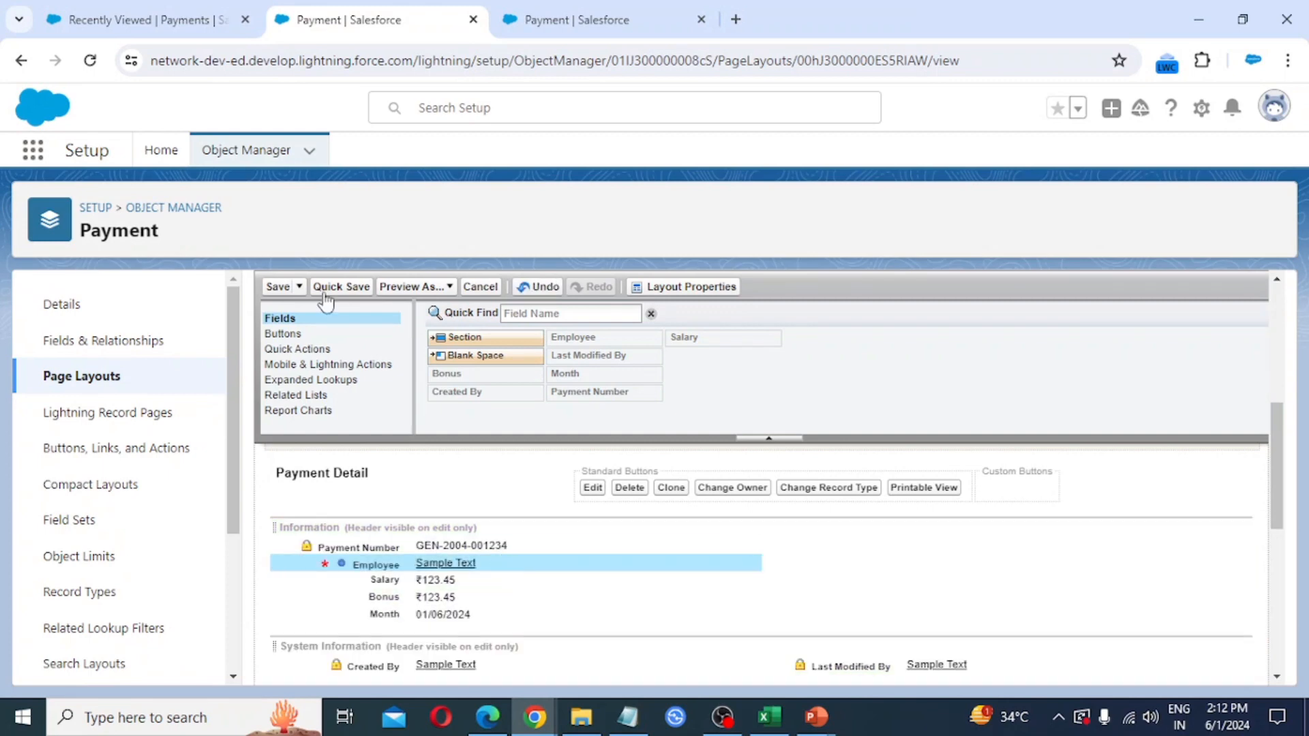
pyautogui.click(282, 288)
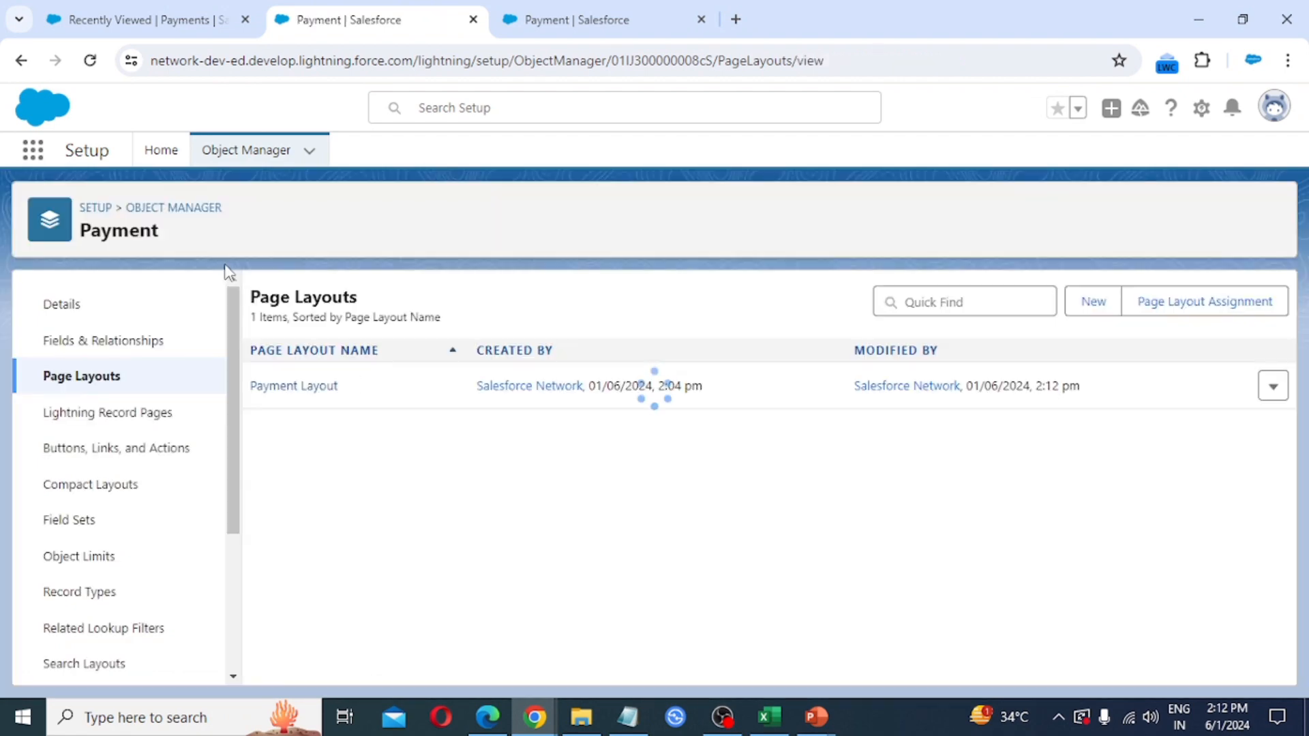
# Reload the EMS Payments page and save a new payment for an employee with salary ₹45,000, bonus ₹4,500 and month 01/06/2024.
pyautogui.click(96, 11)
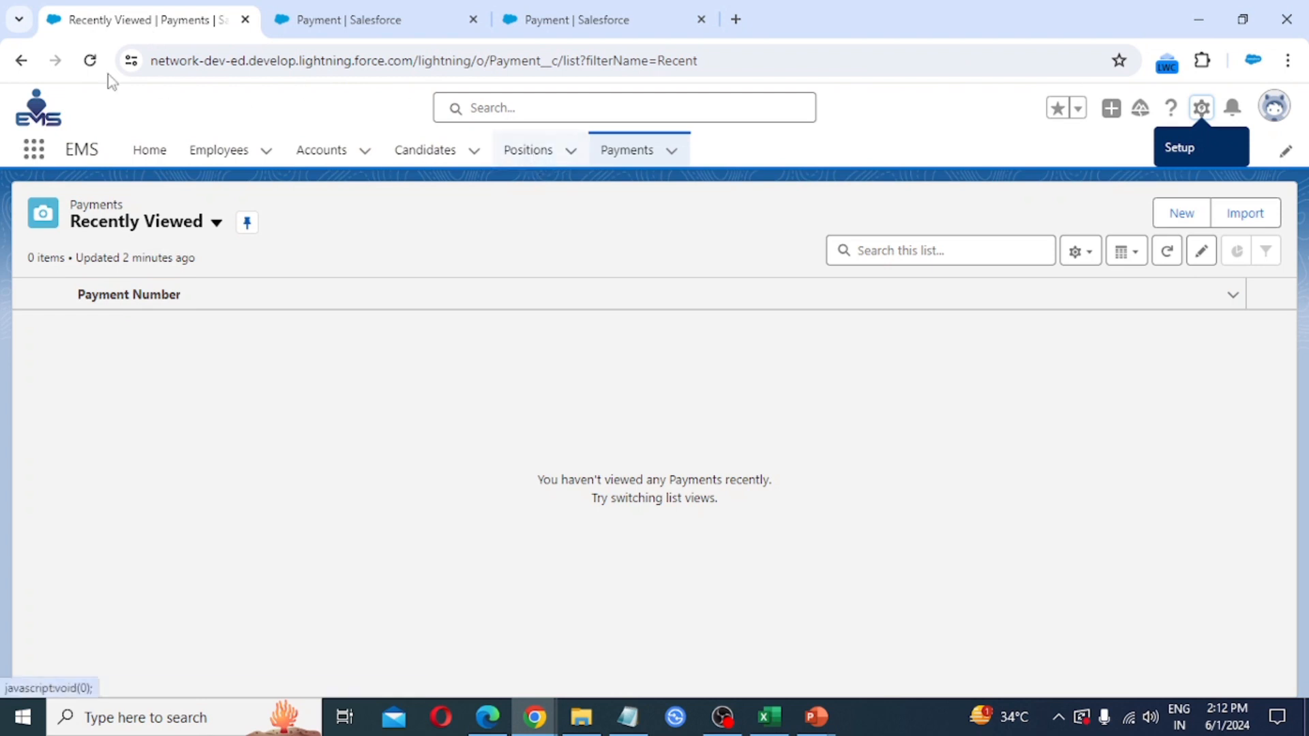
pyautogui.click(91, 61)
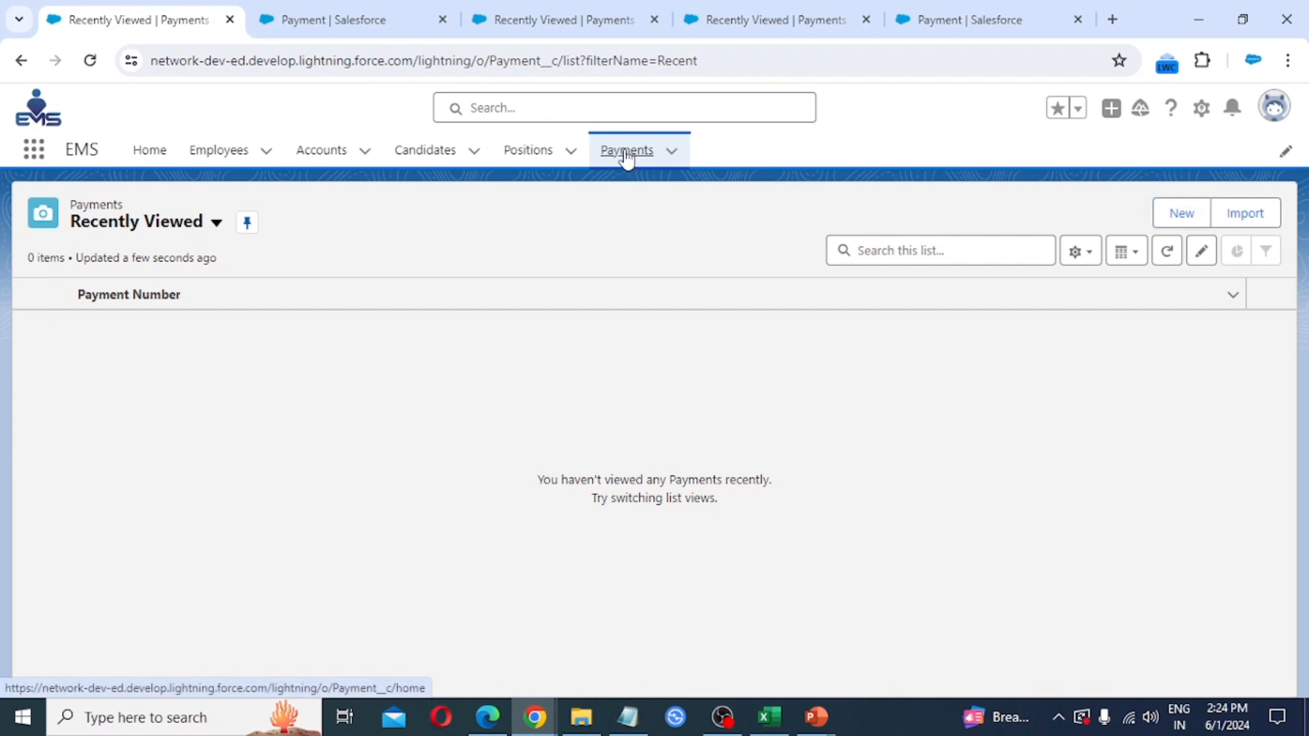
pyautogui.click(626, 151)
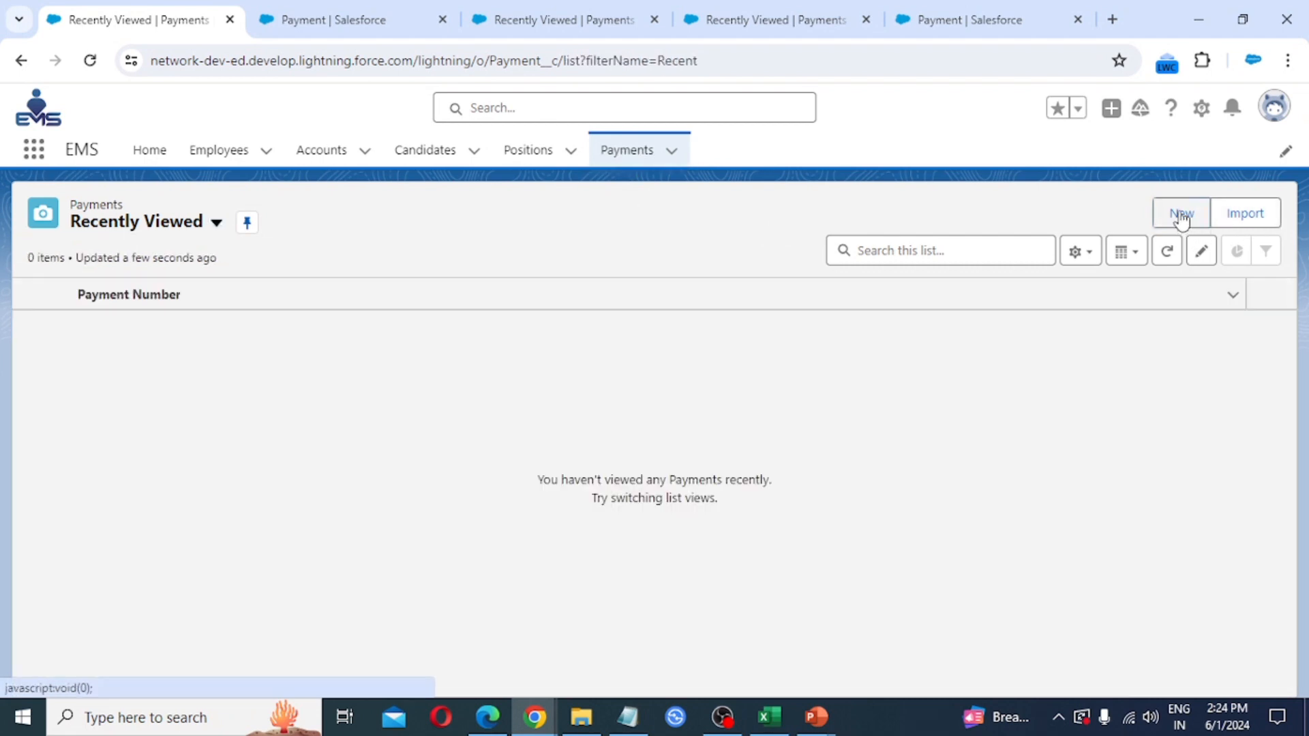
pyautogui.click(1181, 216)
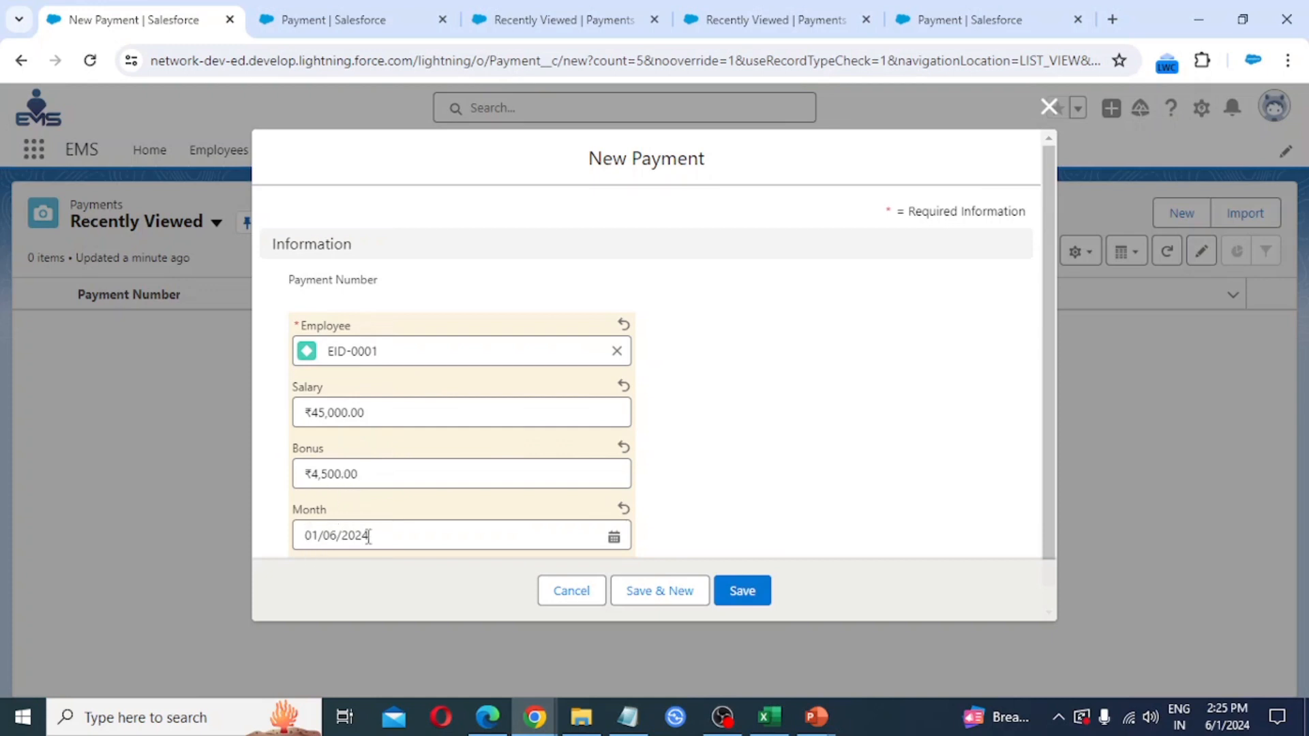
pyautogui.click(746, 592)
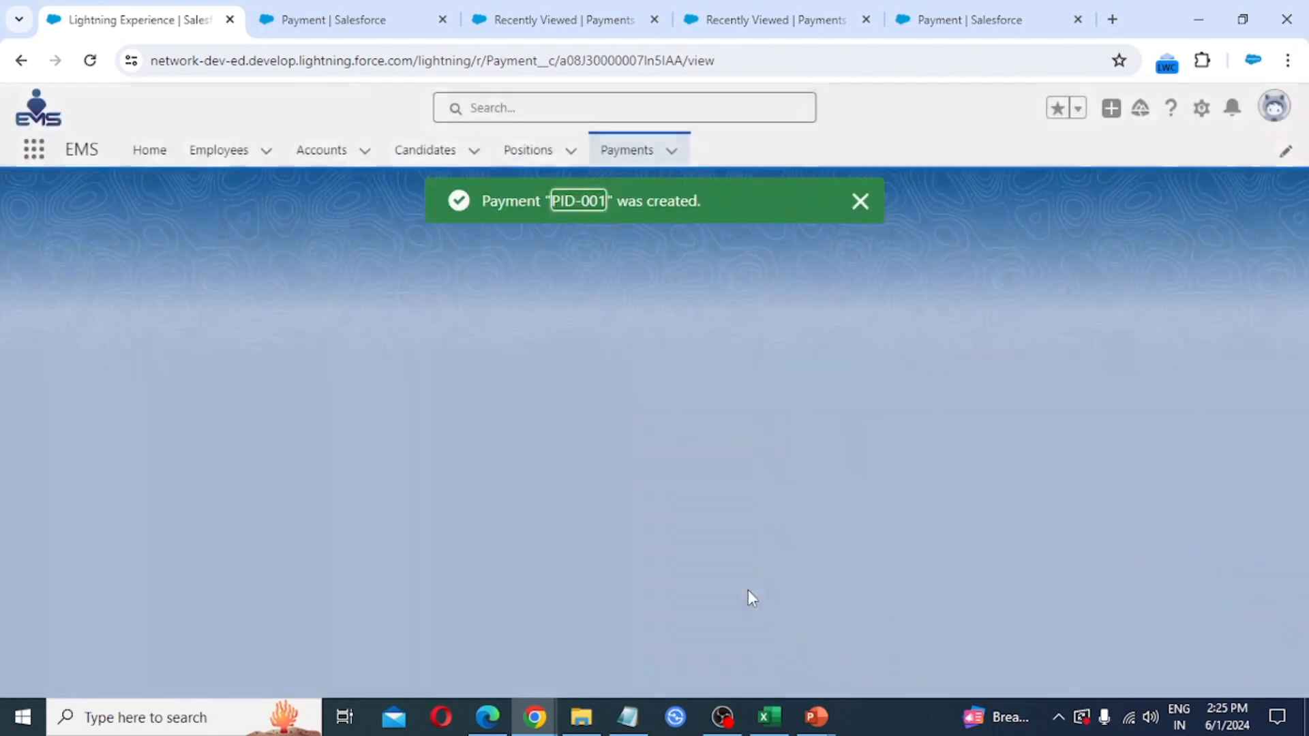